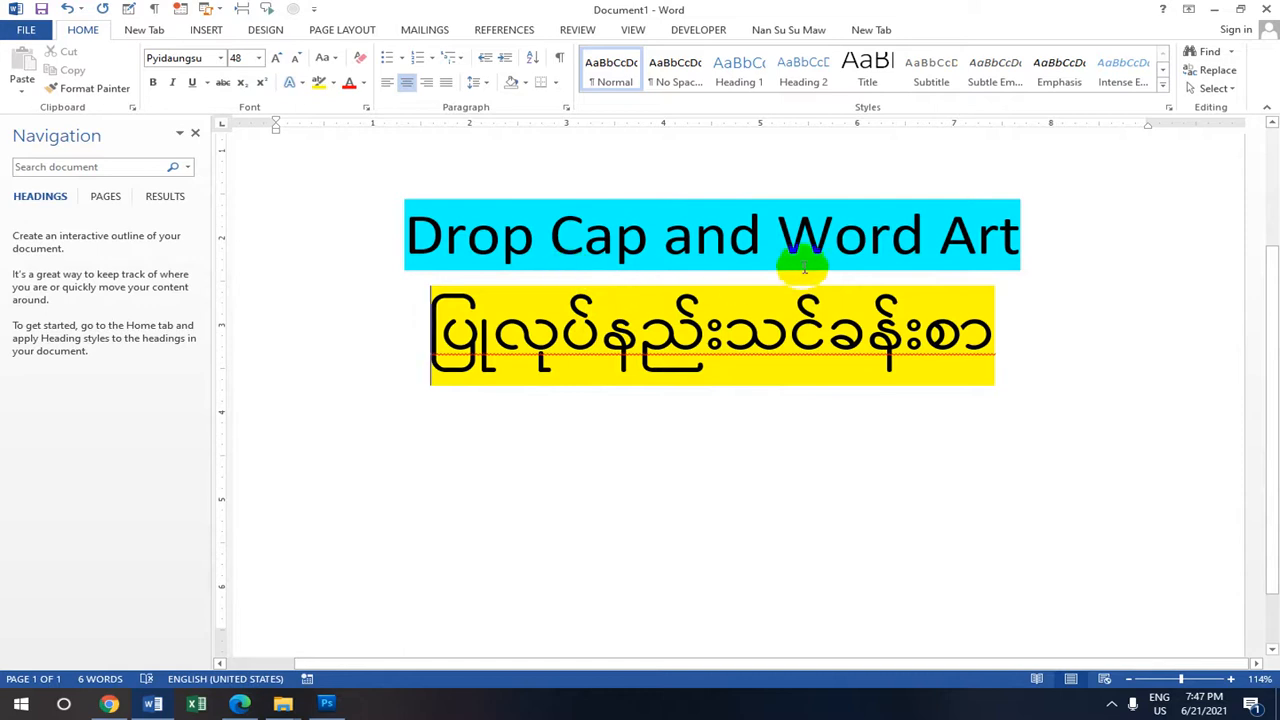
Change the font color of both title lines, the English and the Burmese one, to the standard purple
left_click(410, 228)
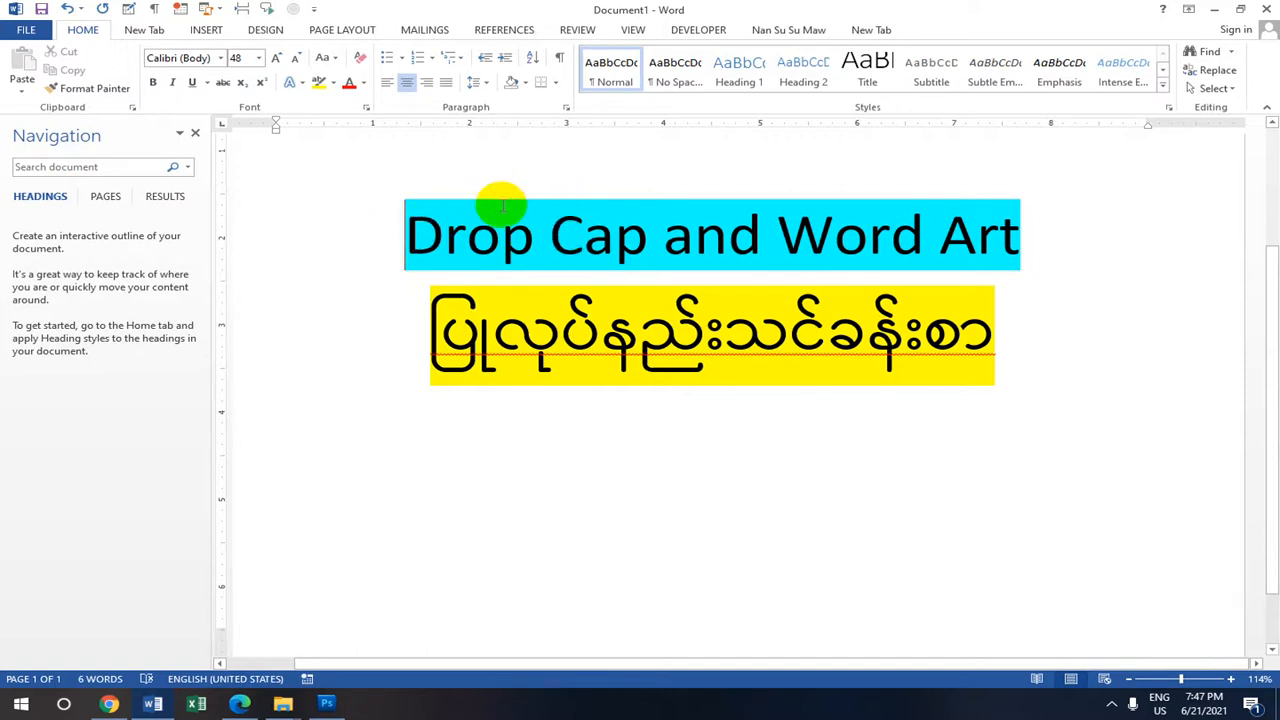
left_click(207, 30)
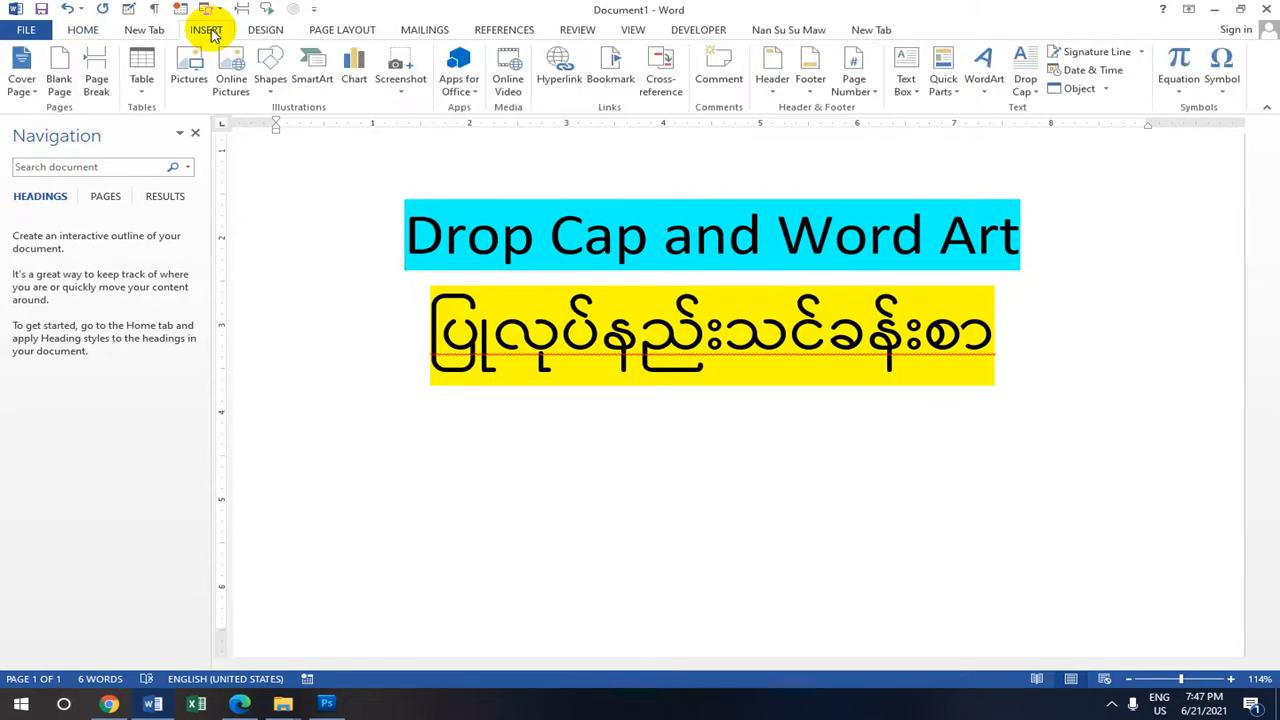
left_click_drag(397, 231, 908, 394)
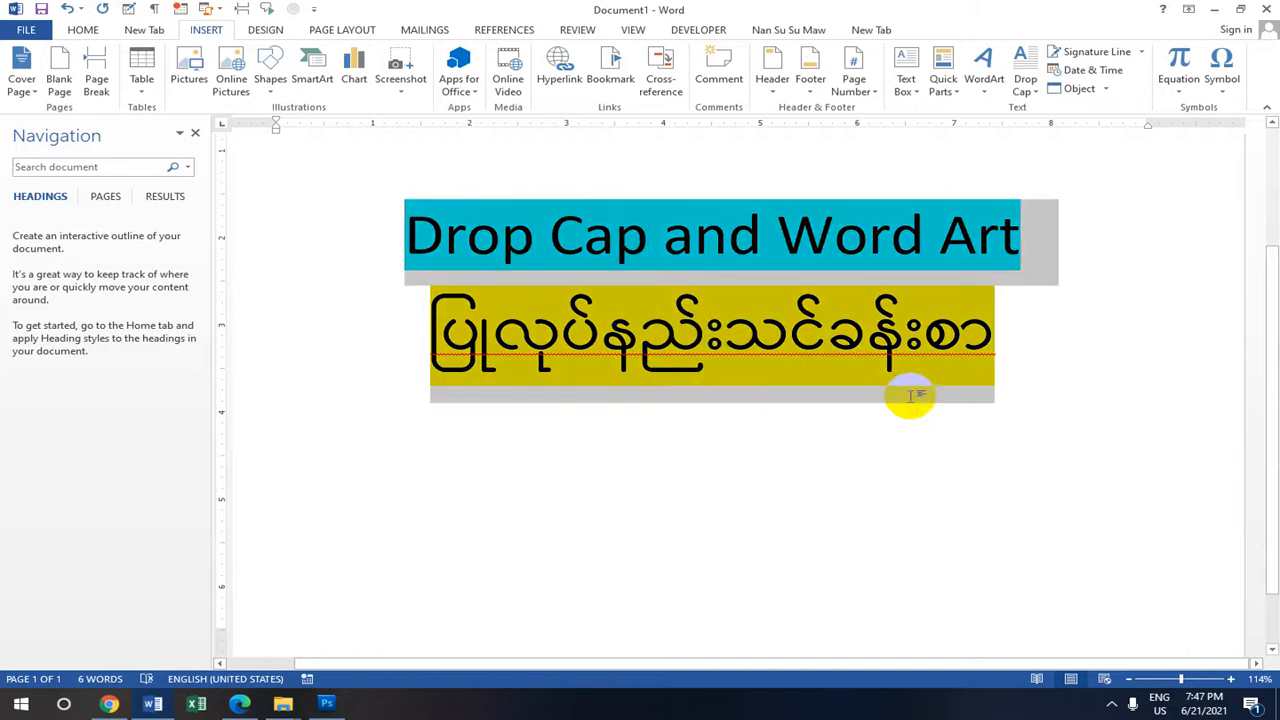
left_click(406, 230)
left_click_drag(391, 223, 909, 423)
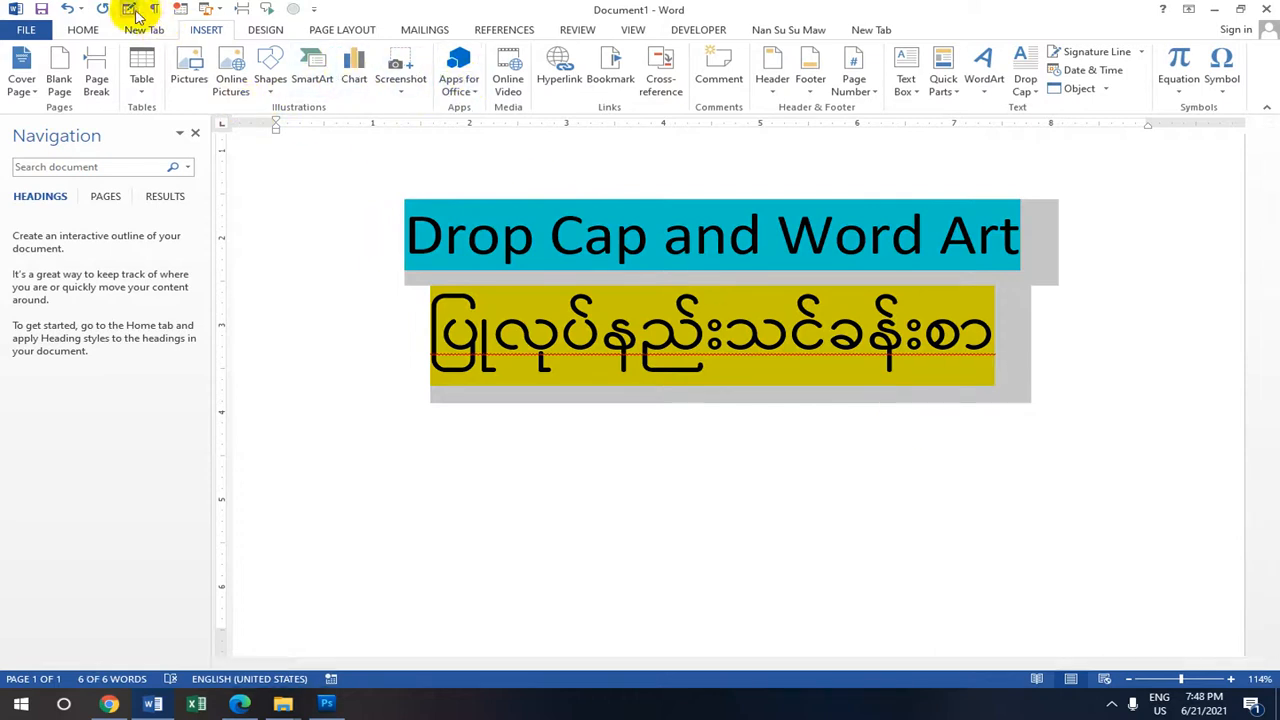
left_click(83, 29)
left_click(363, 82)
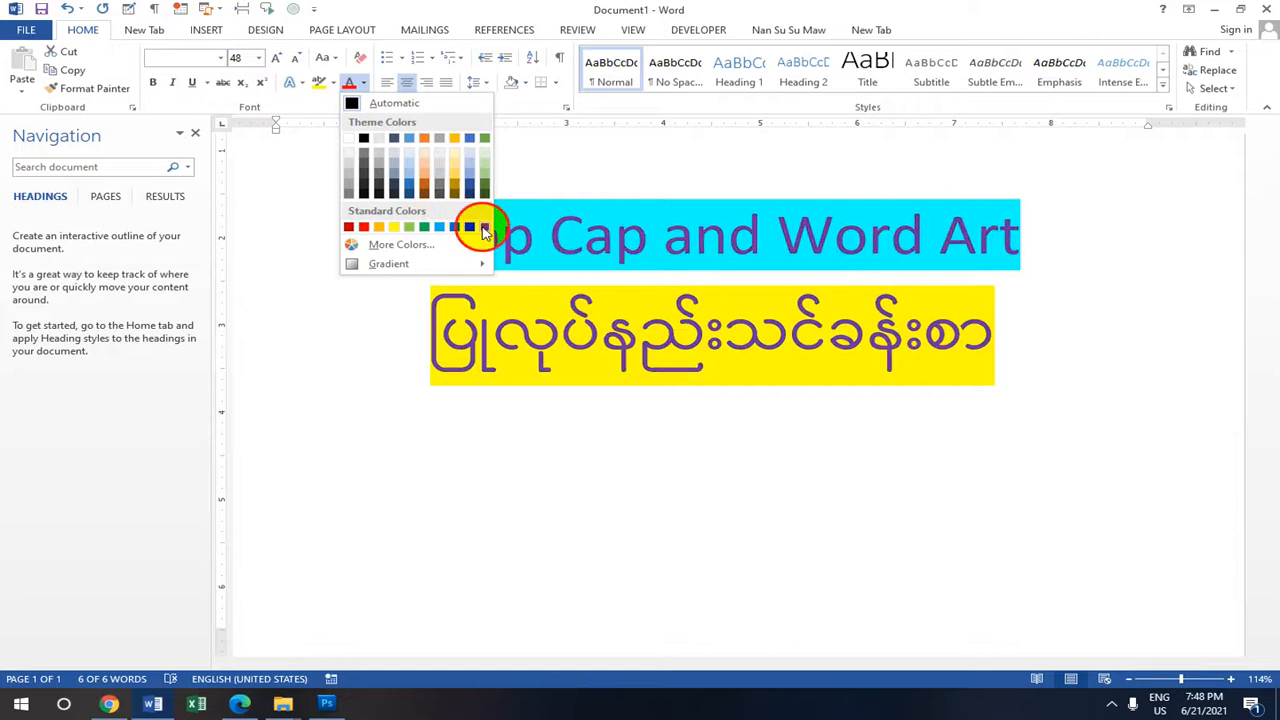
left_click(483, 226)
left_click(390, 212)
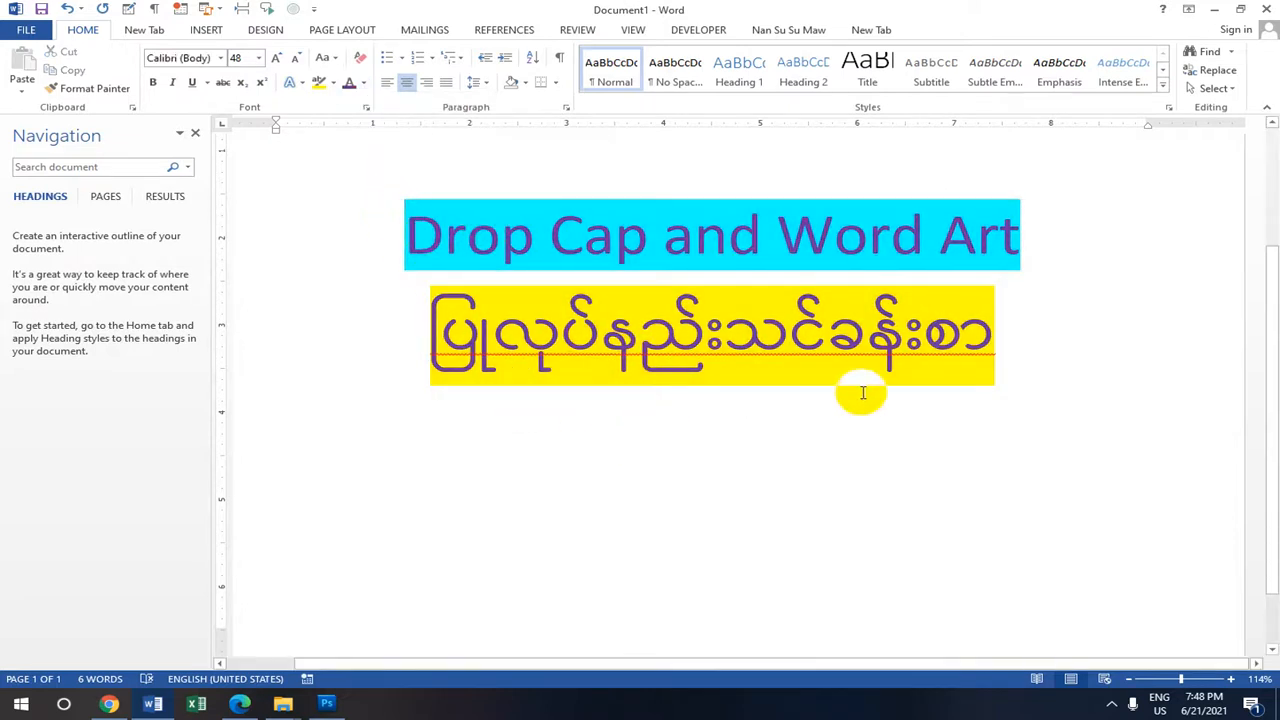
Show the page thumbnails and insert a page break after the Burmese title line to start a second page
left_click(979, 372)
scroll(500, 357, "down", 1)
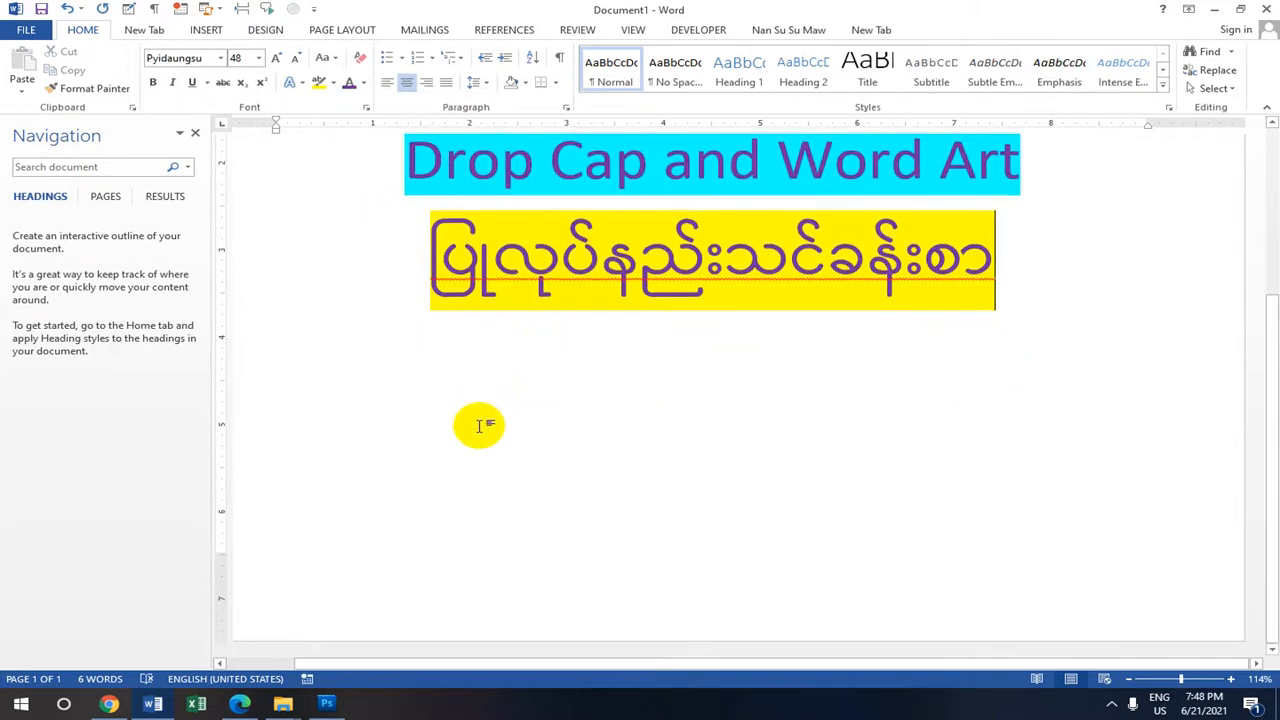
scroll(477, 420, "up", 3)
left_click(107, 197)
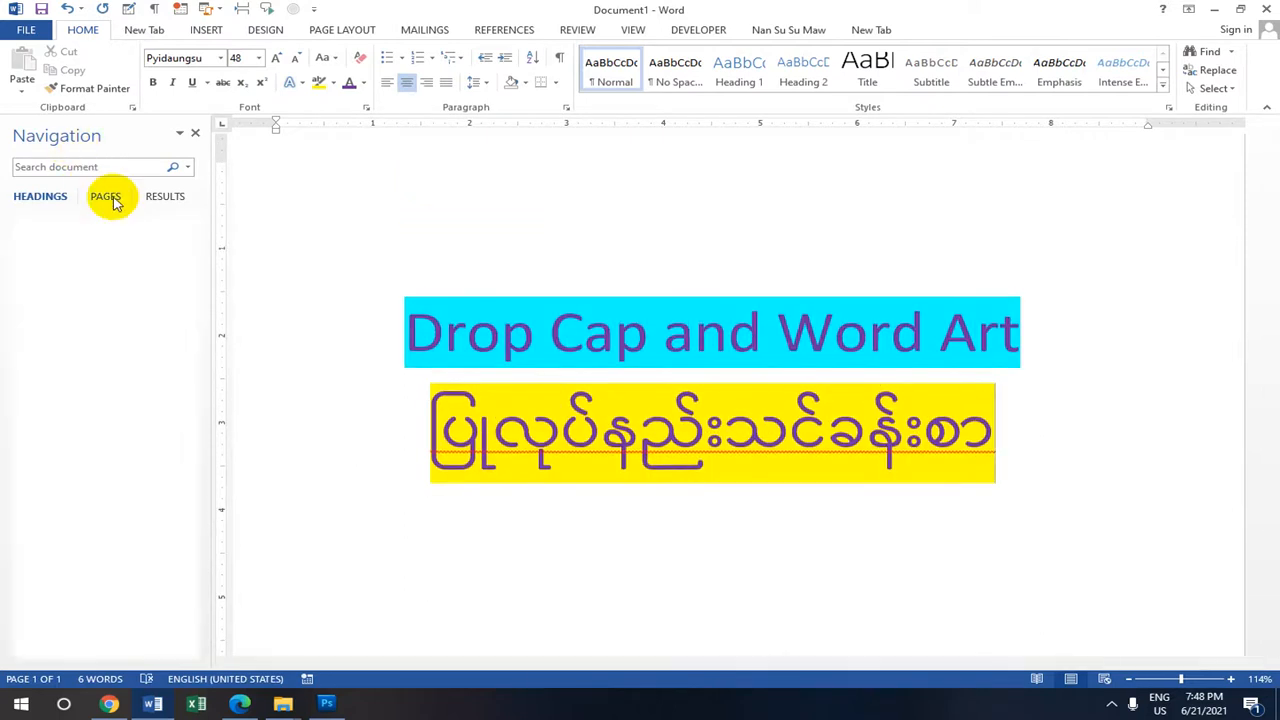
key("ctrl+Return")
scroll(560, 330, "down", 2)
scroll(537, 360, "down", 1)
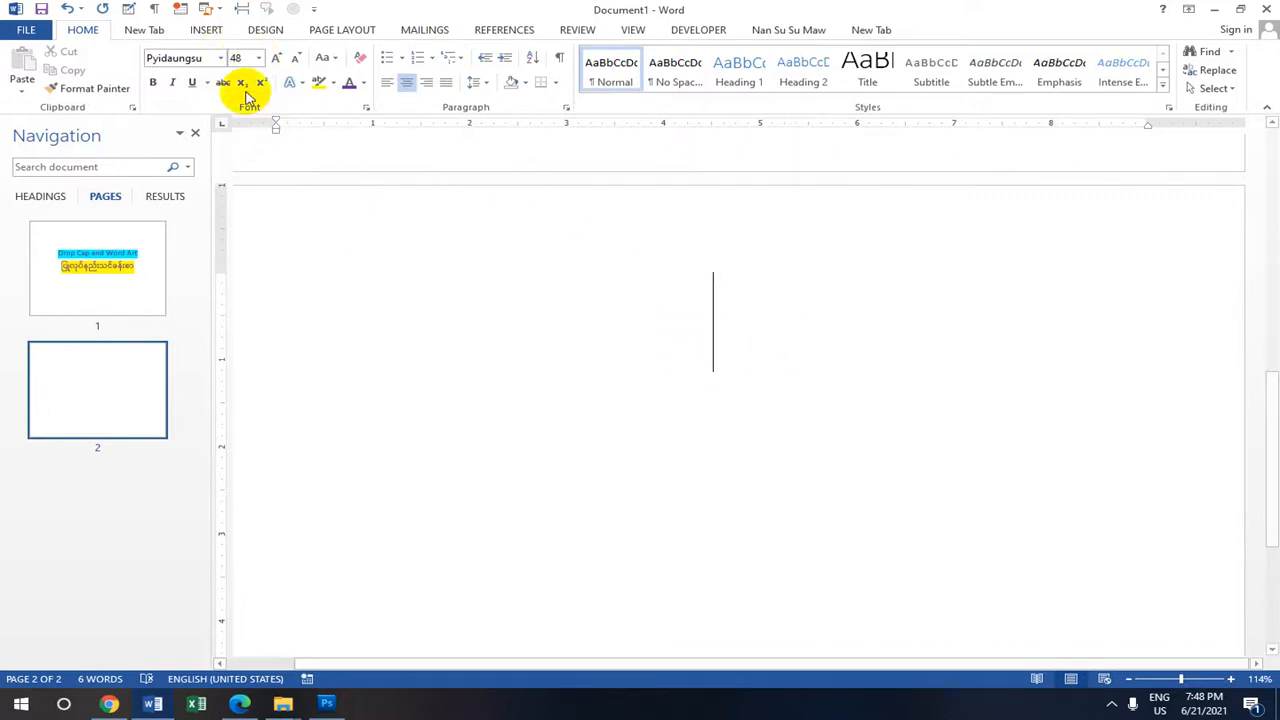
Set the empty paragraph on page 2 to font size 14 and the Calibri (Body) font
left_click(258, 59)
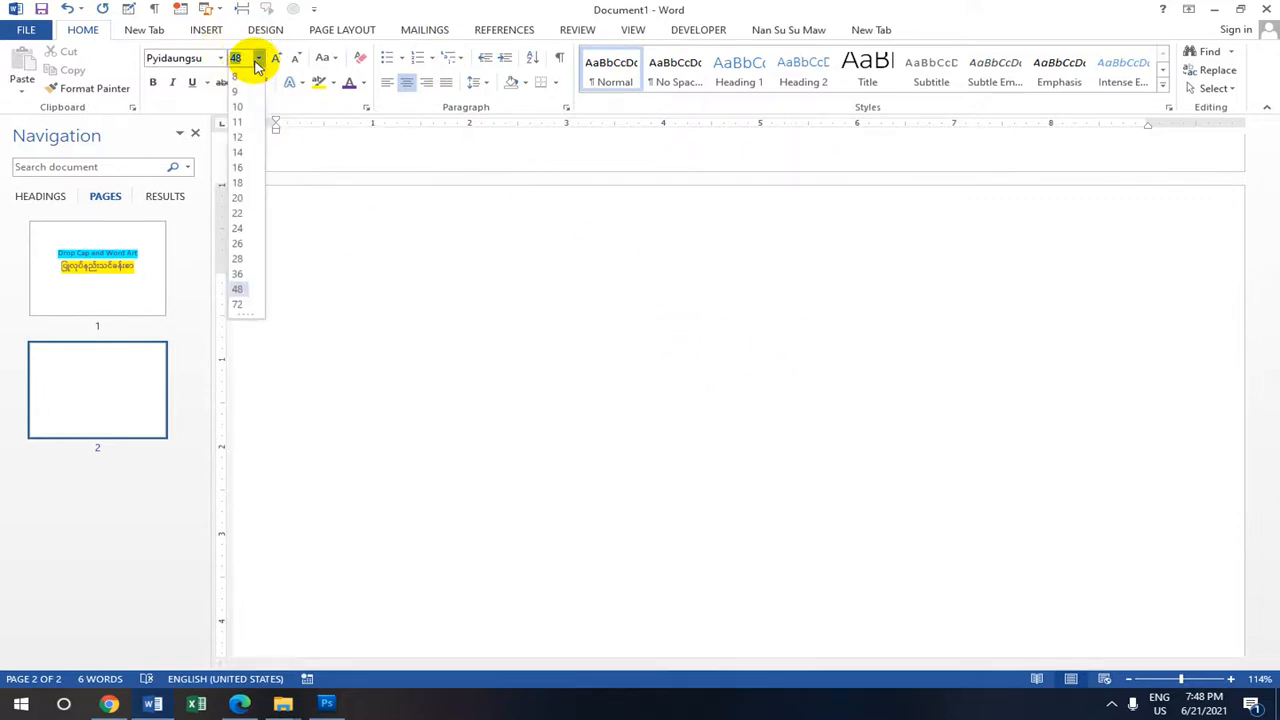
left_click(237, 158)
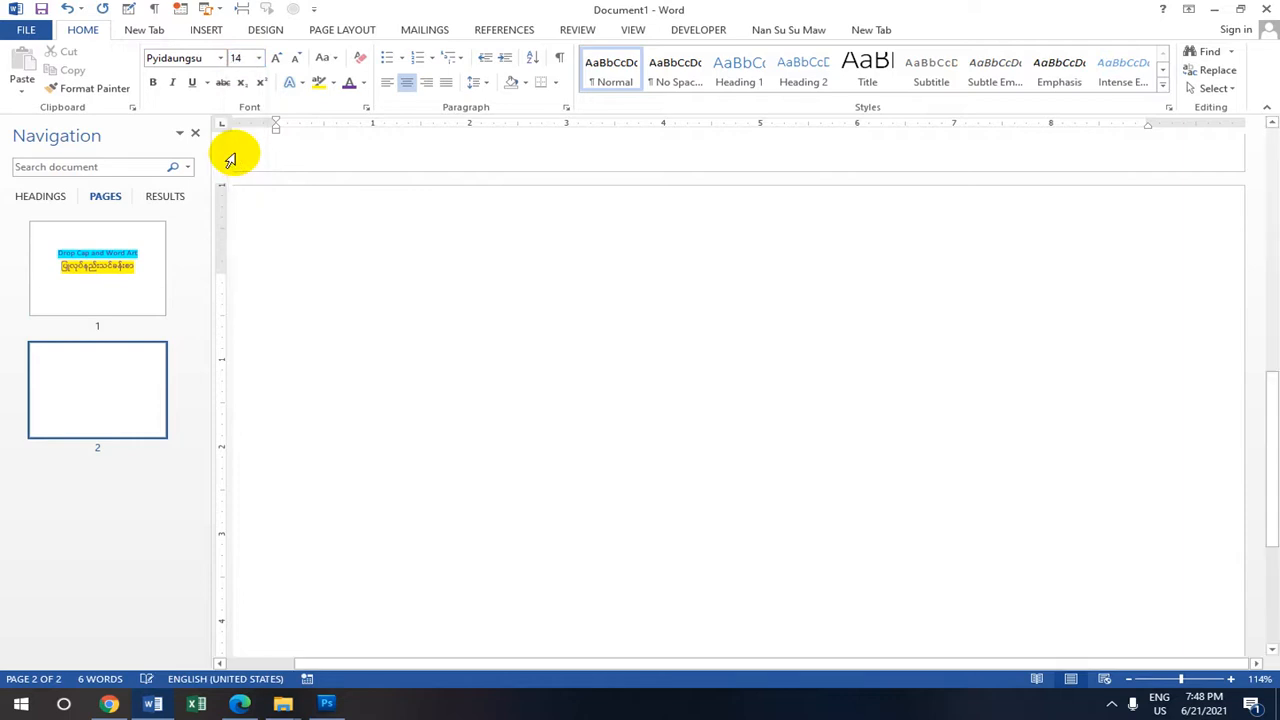
left_click(219, 58)
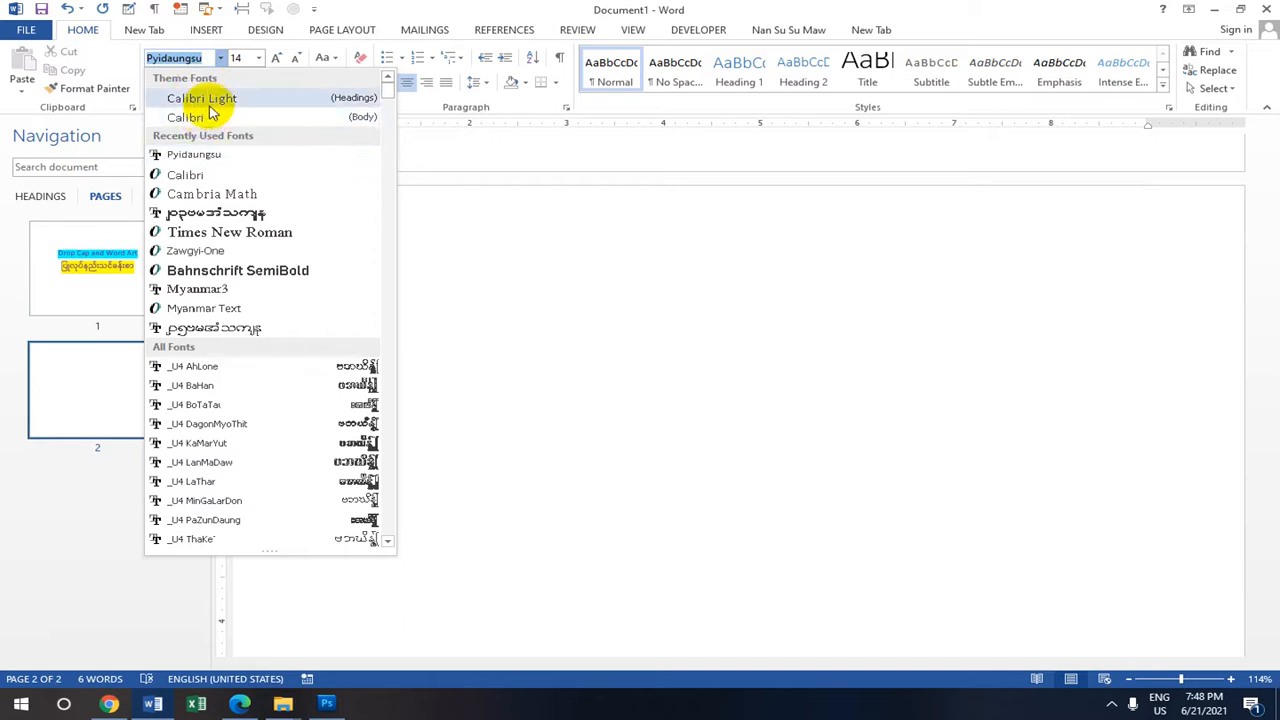
left_click(210, 117)
key("ctrl+shift+m")
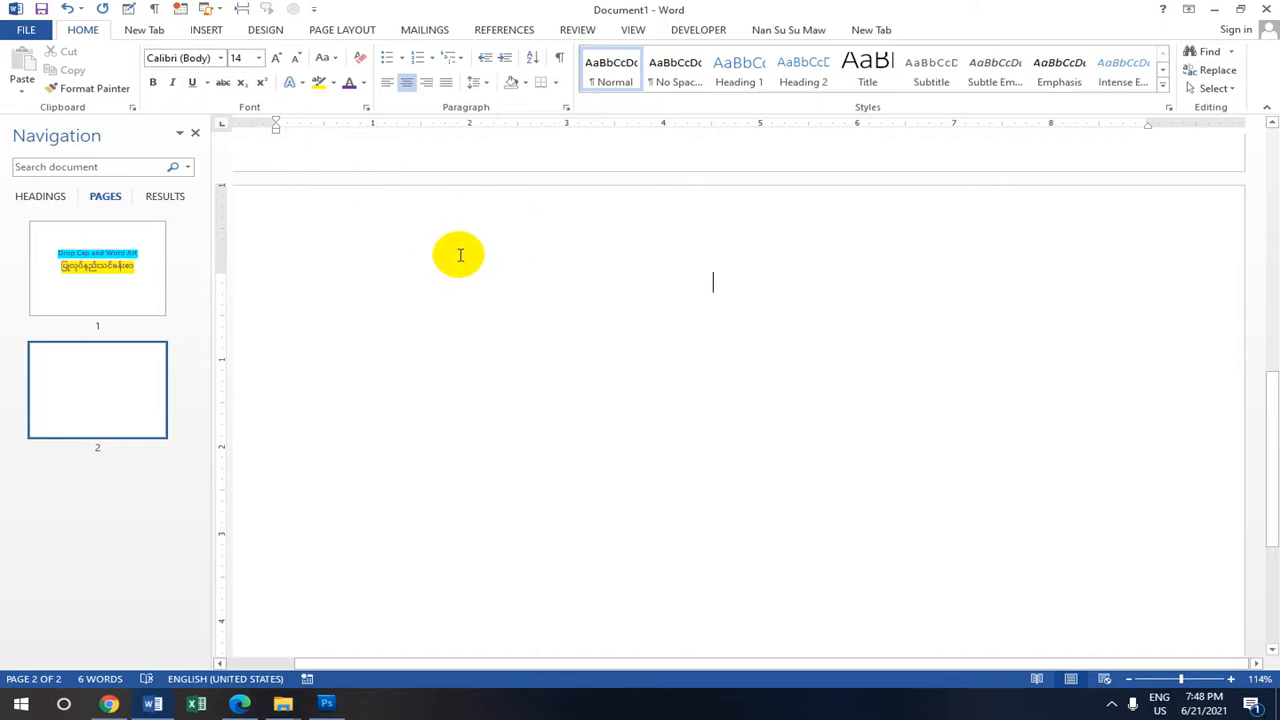
Remove the center alignment of the empty paragraph on page 2 and try to set its font size to 14
key("BackSpace")
key("BackSpace")
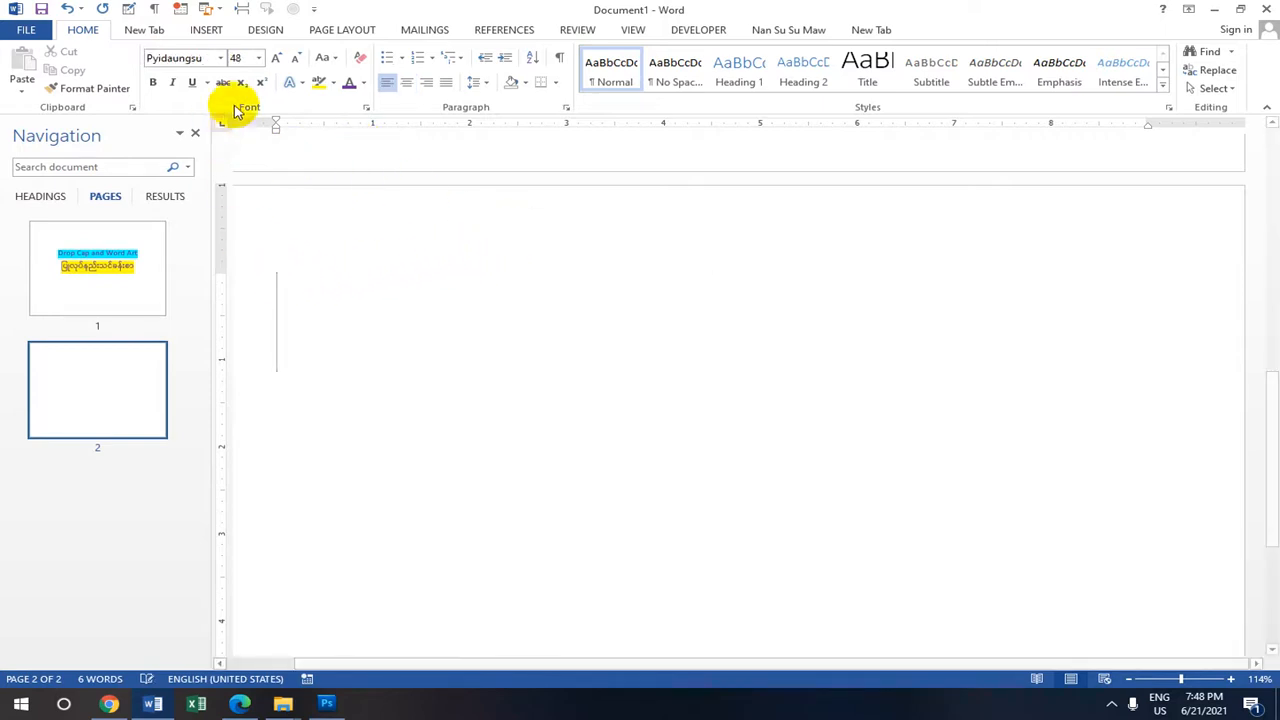
left_click(260, 58)
left_click(240, 161)
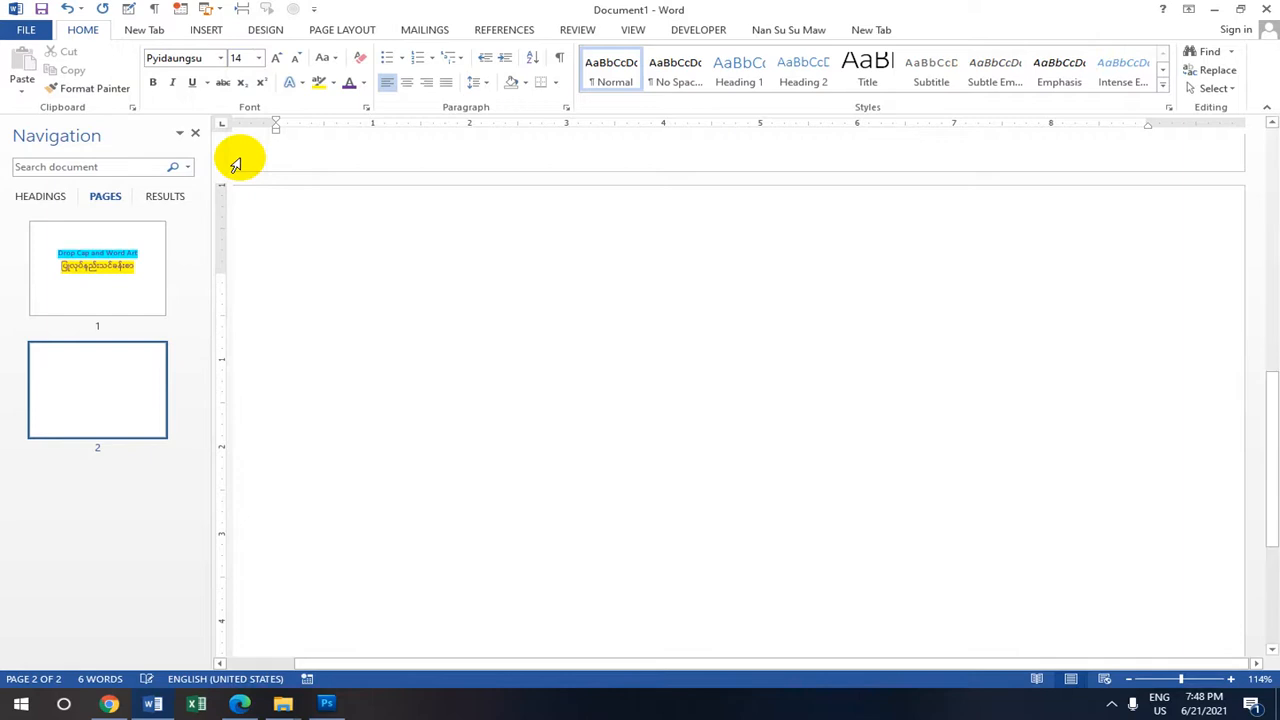
left_click(368, 278)
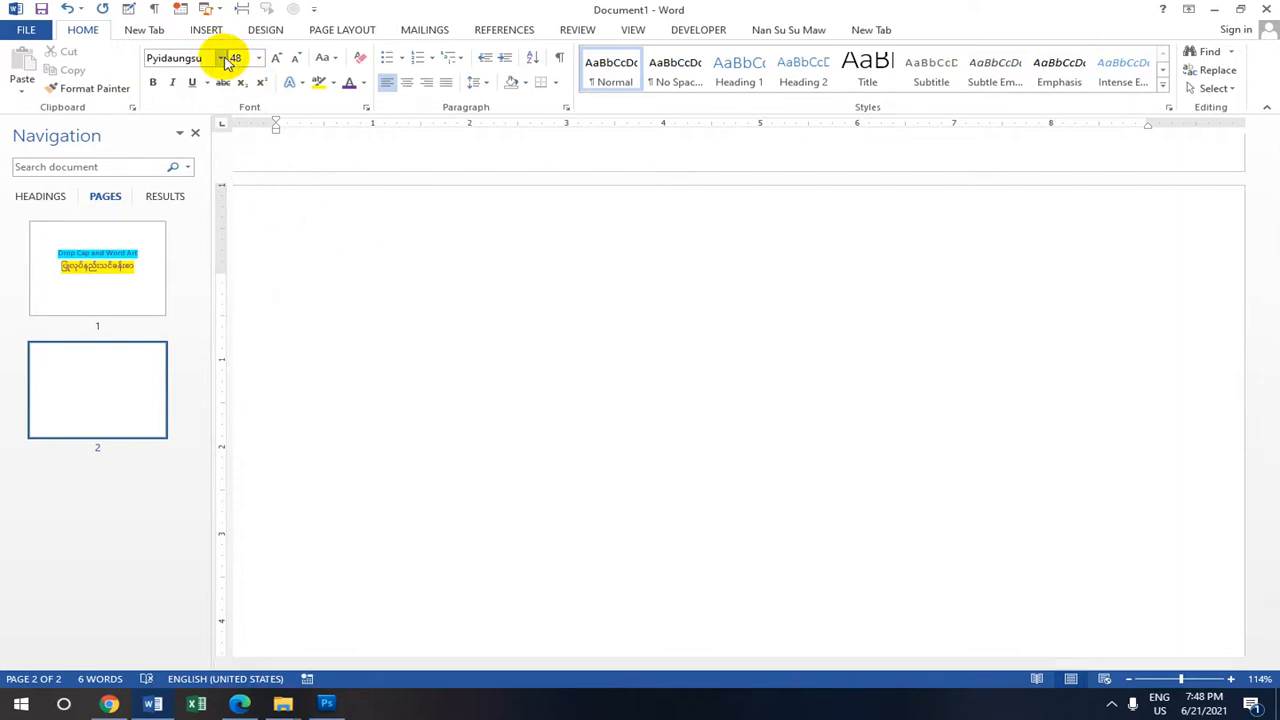
Set the font to Calibri Light (Headings), enter an equals sign as a test and delete it again
left_click(221, 58)
left_click(258, 96)
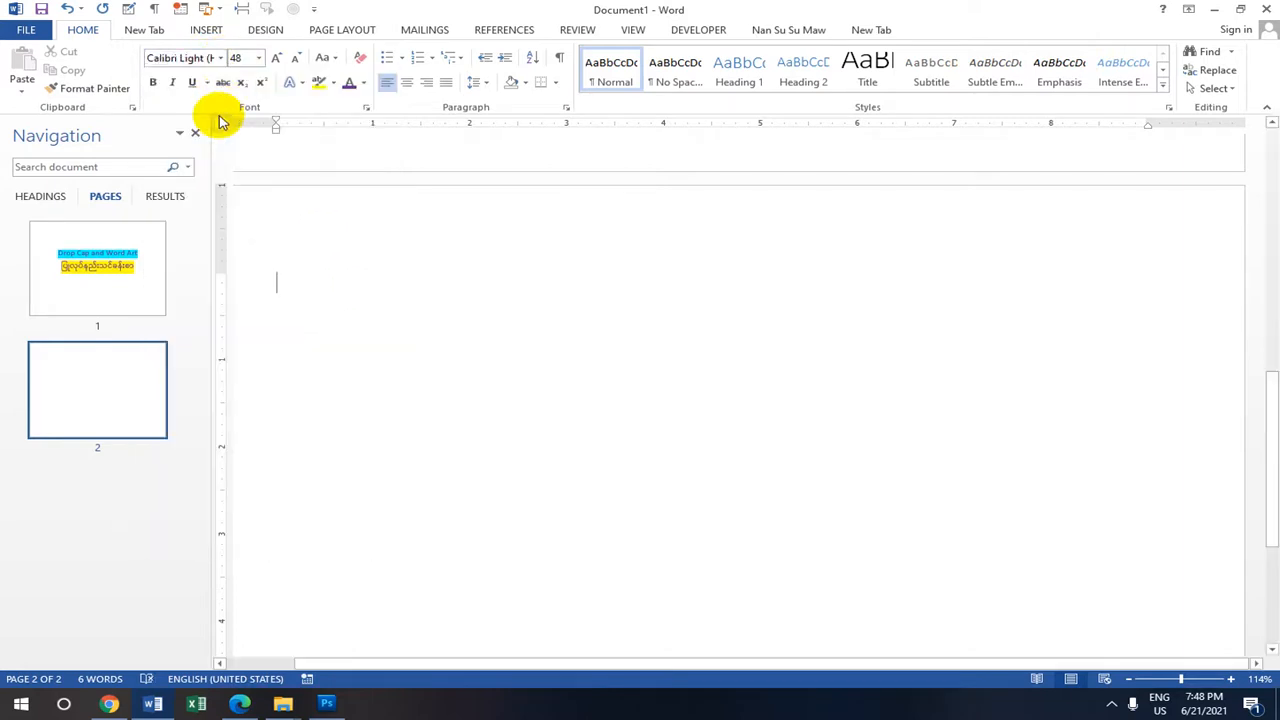
key("ctrl+shift")
key("ctrl+shift")
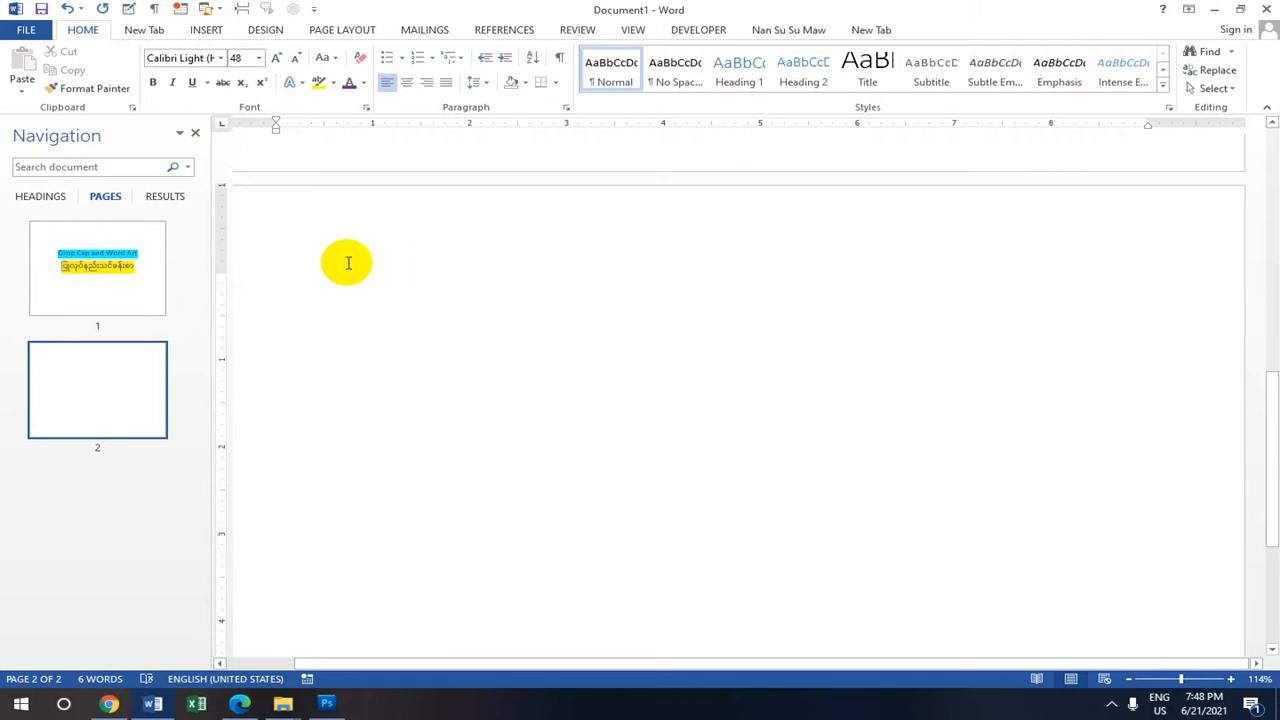
type("=")
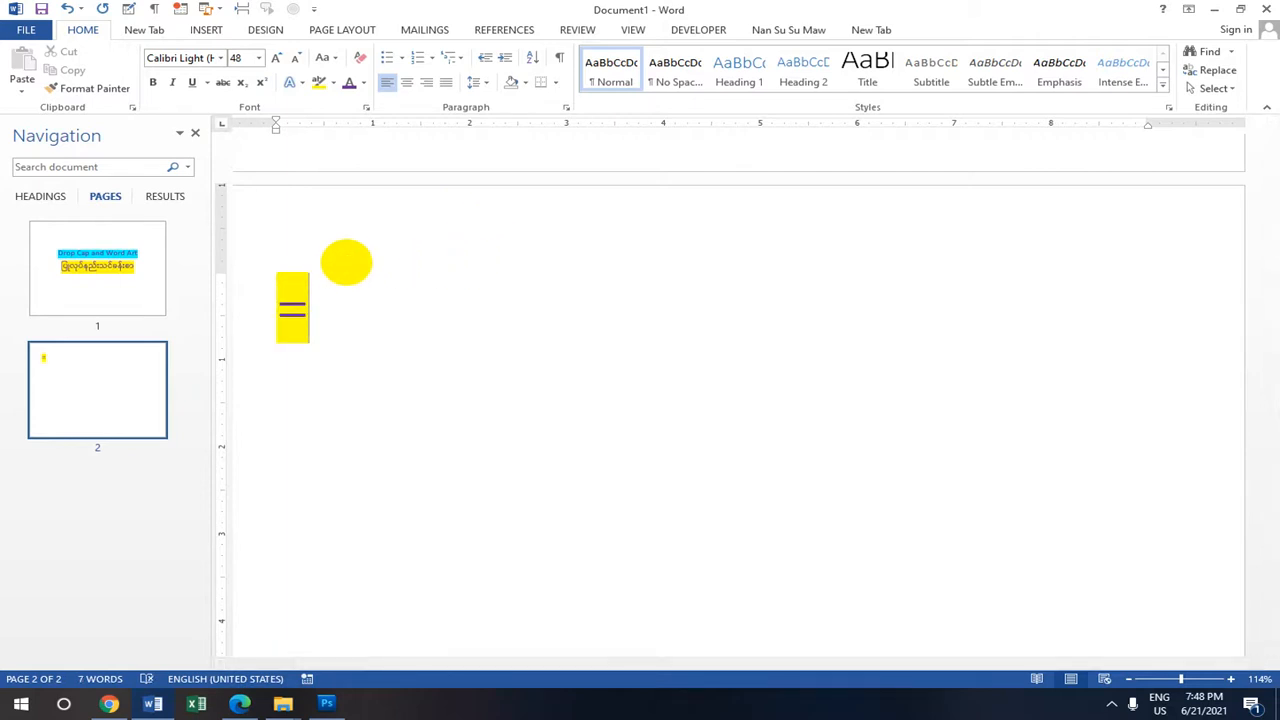
key("BackSpace")
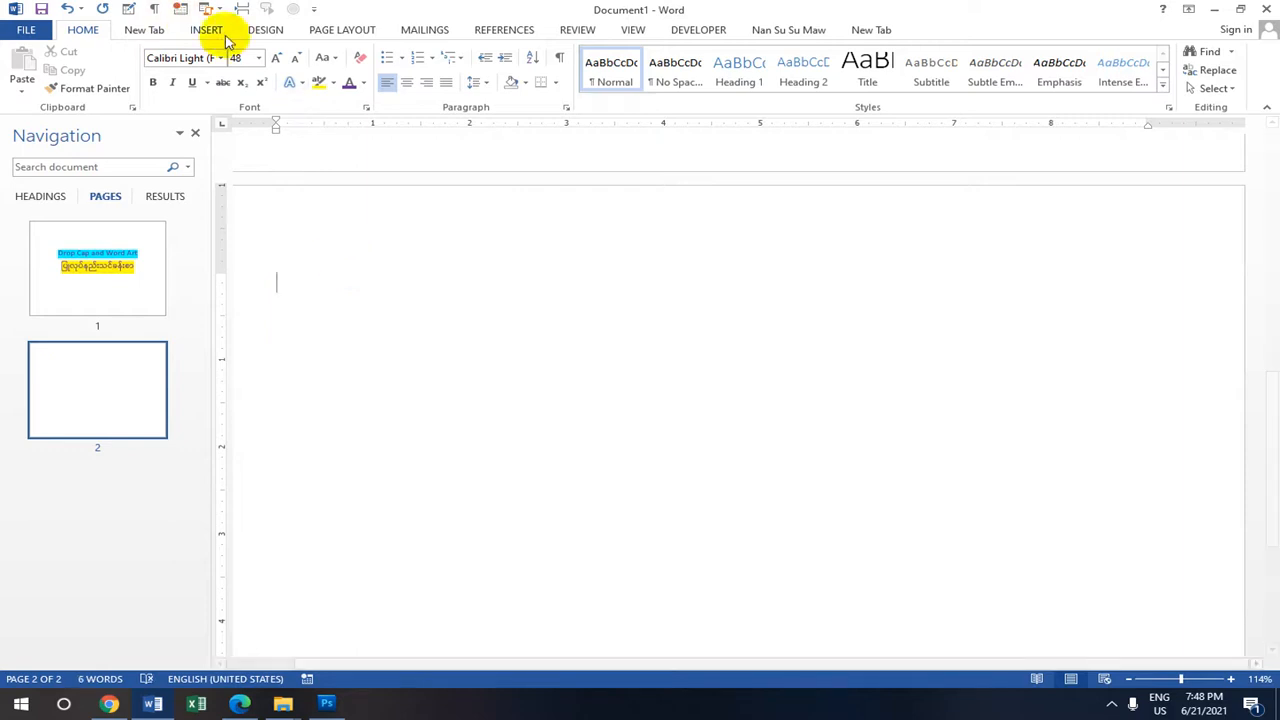
Set the font size to 20 with black text and generate sample paragraphs on page 2 using =rand(5,3)
left_click(259, 57)
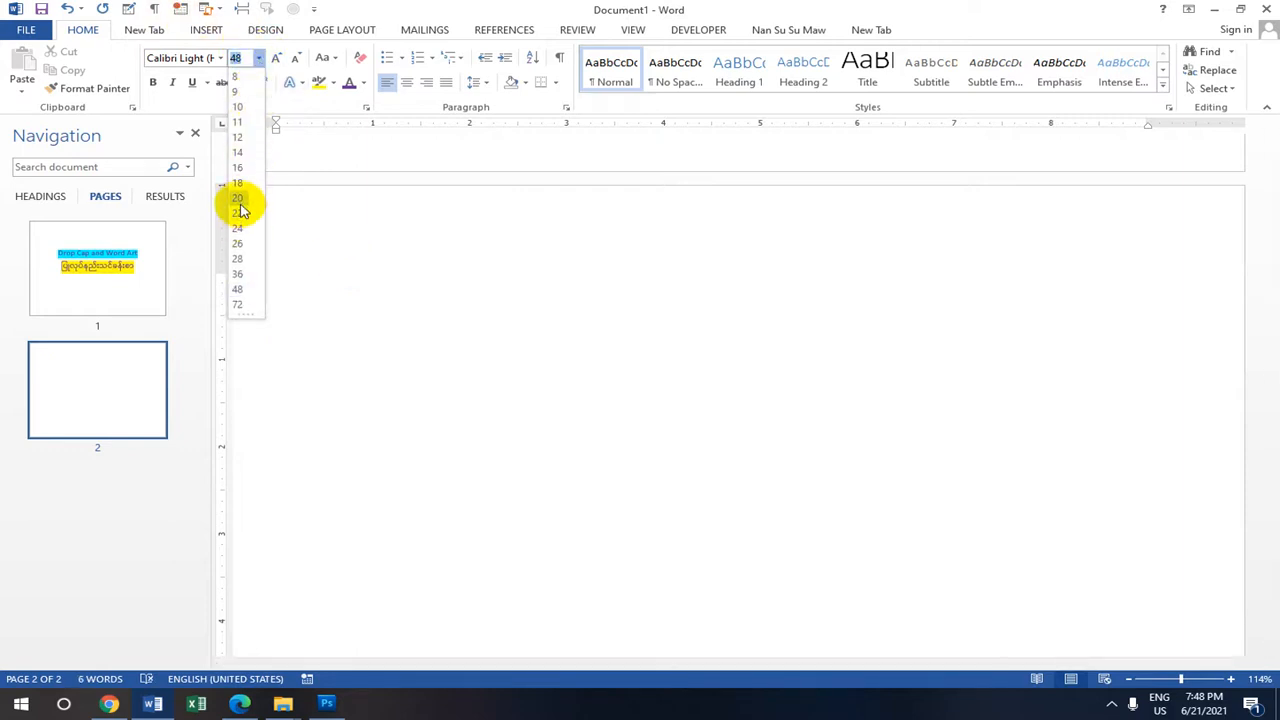
left_click(240, 200)
left_click(368, 86)
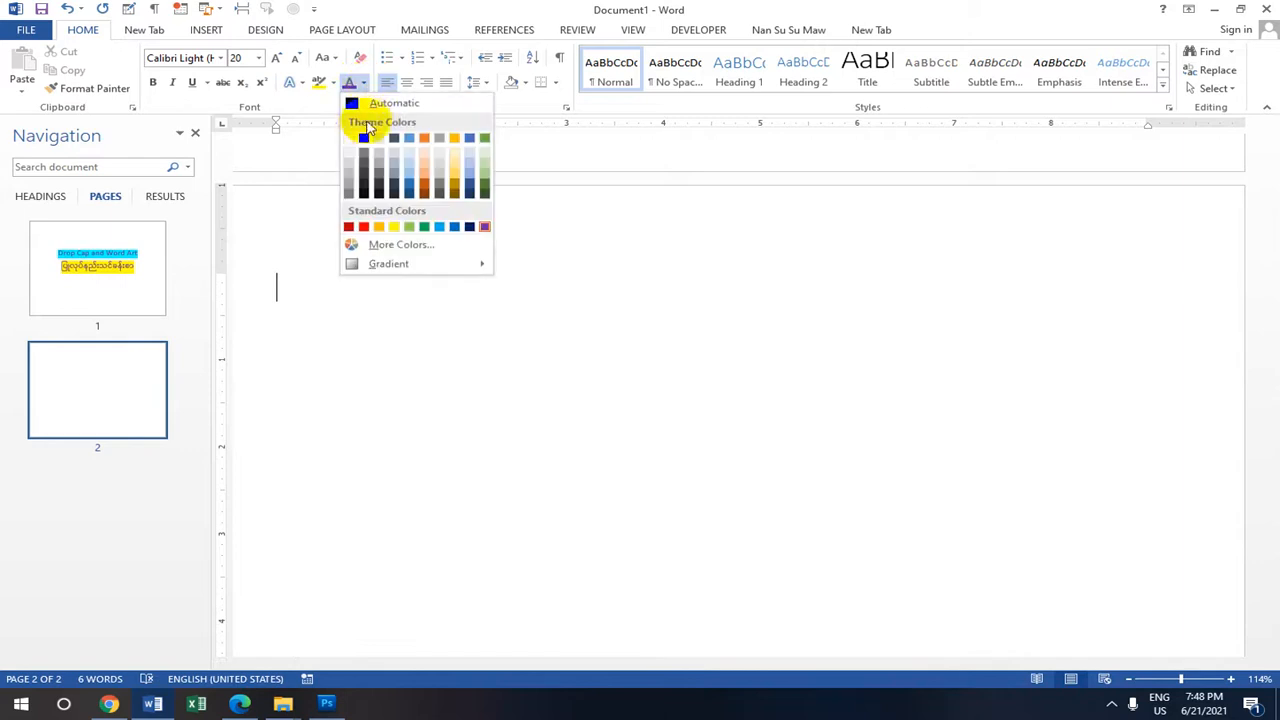
left_click(358, 130)
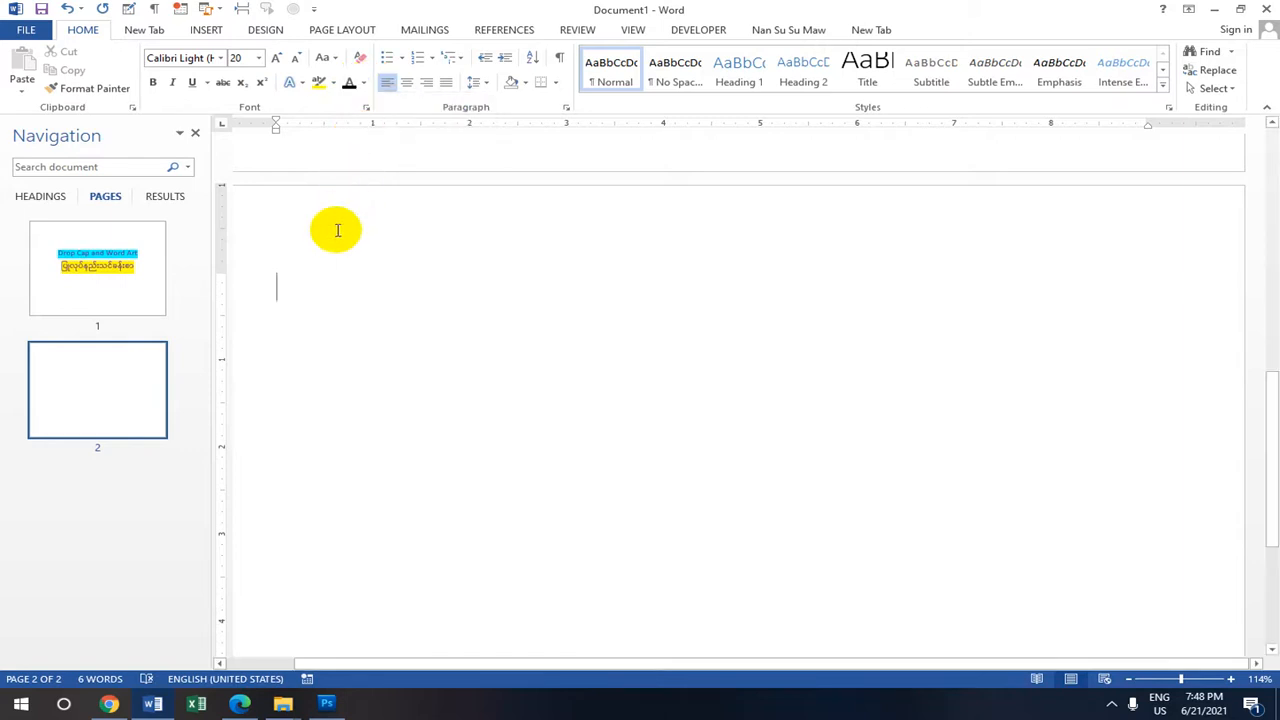
type("=rand(5,3")
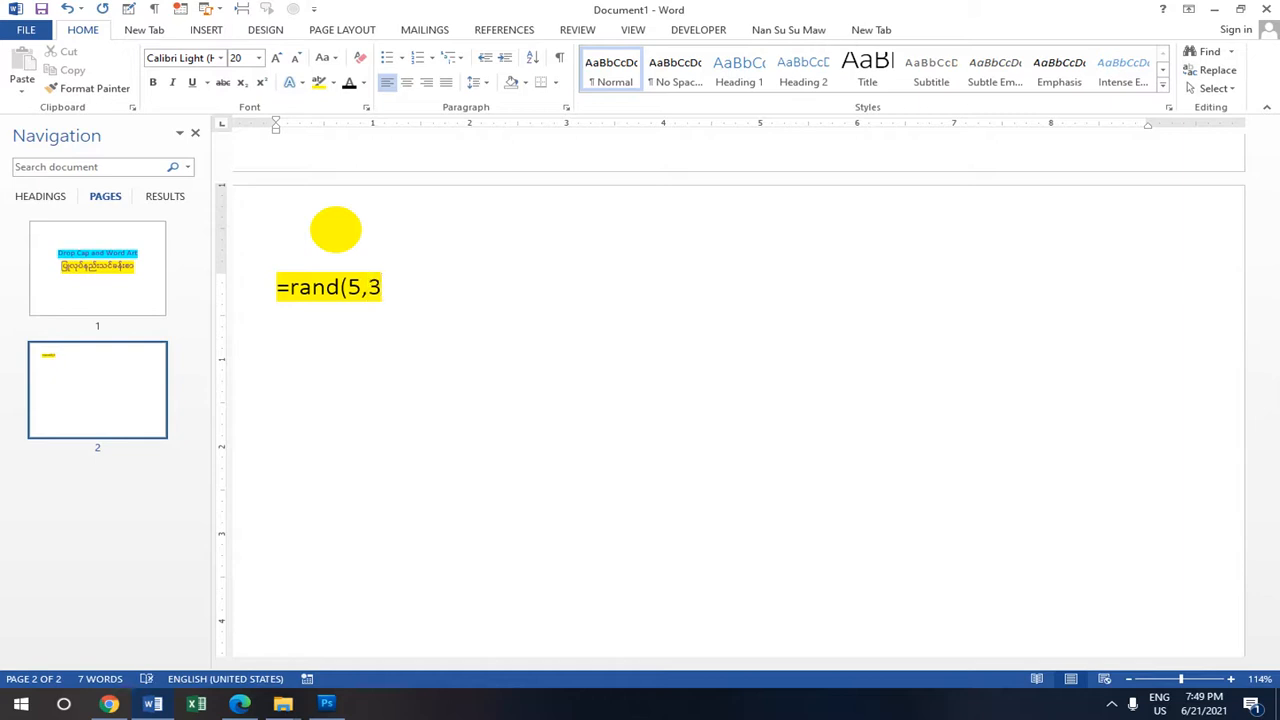
key("Return")
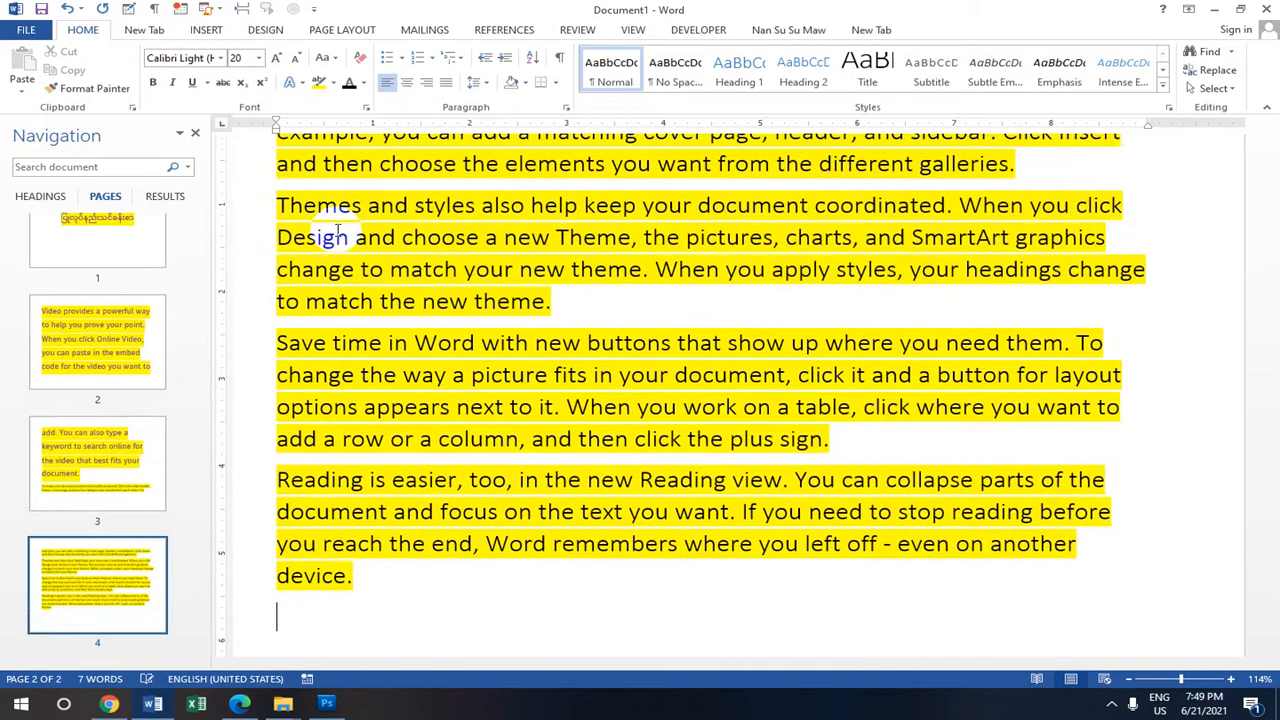
Look through the generated sample text on pages 3 and 4, comparing the large and small paragraphs
scroll(463, 277, "up", 3)
scroll(441, 220, "up", 2)
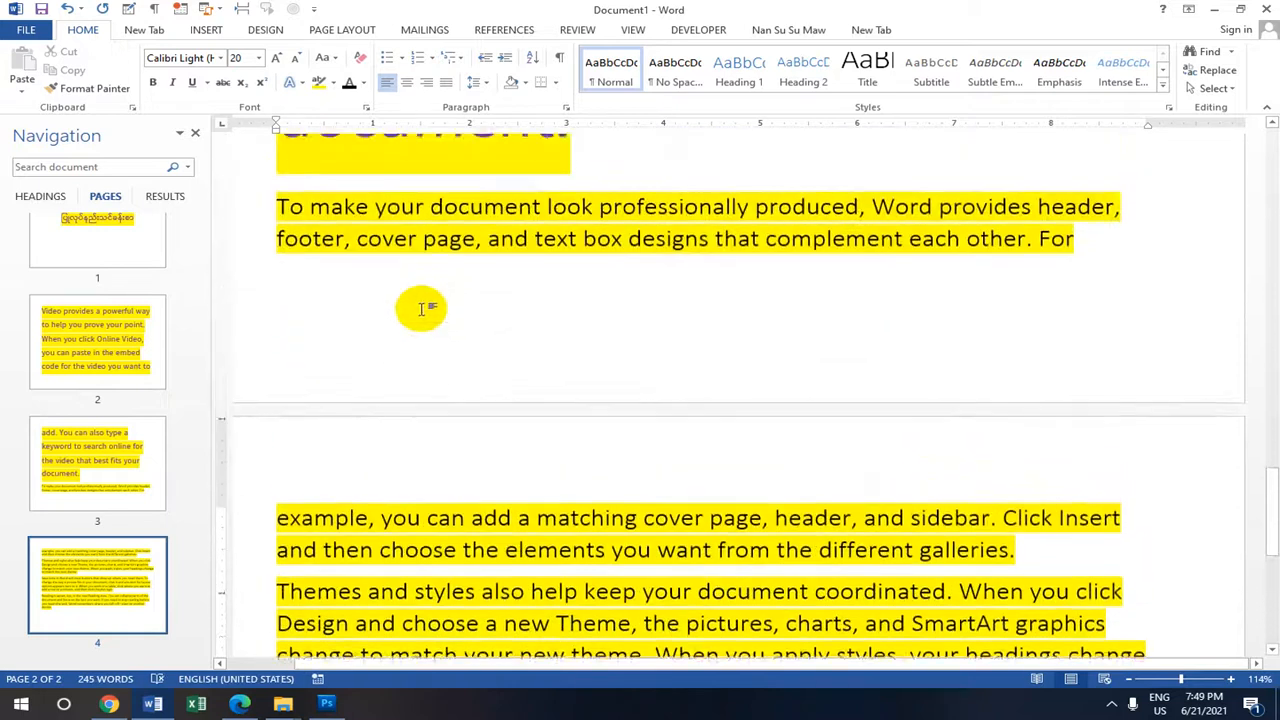
scroll(423, 303, "down", 2)
scroll(429, 283, "up", 3)
scroll(405, 282, "down", 3)
scroll(351, 240, "up", 4)
left_click(93, 468)
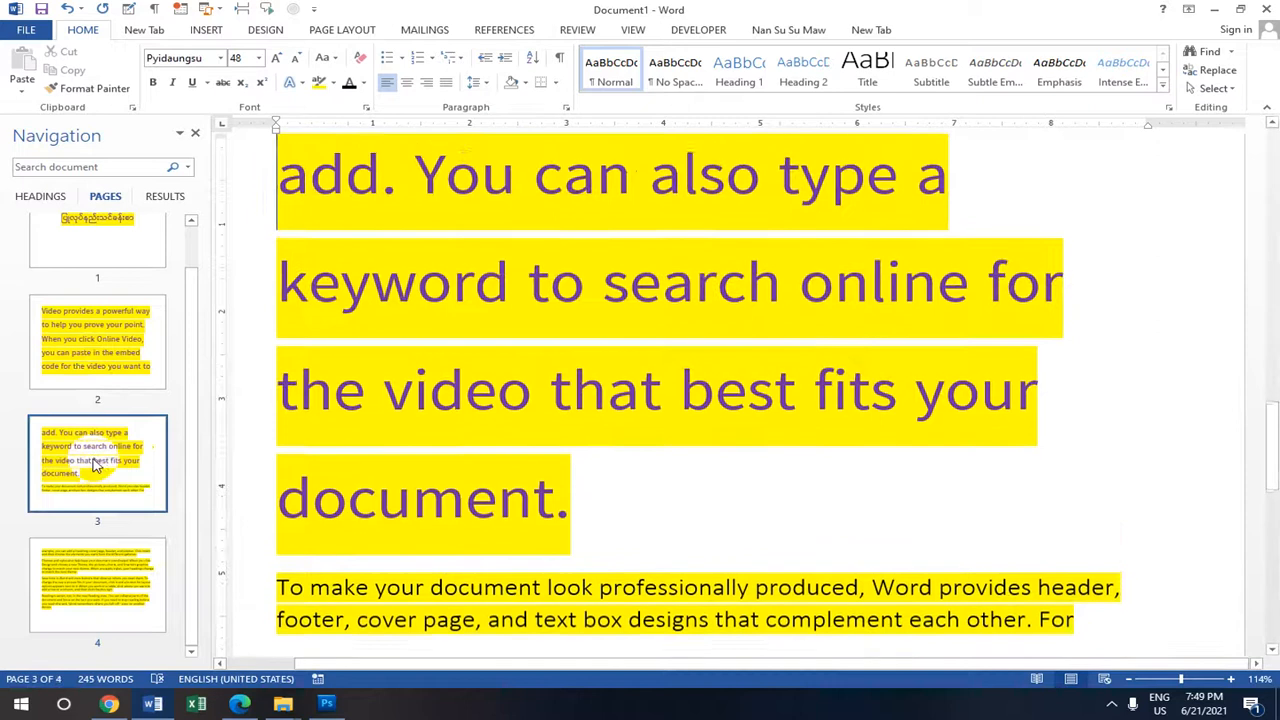
scroll(420, 371, "down", 4)
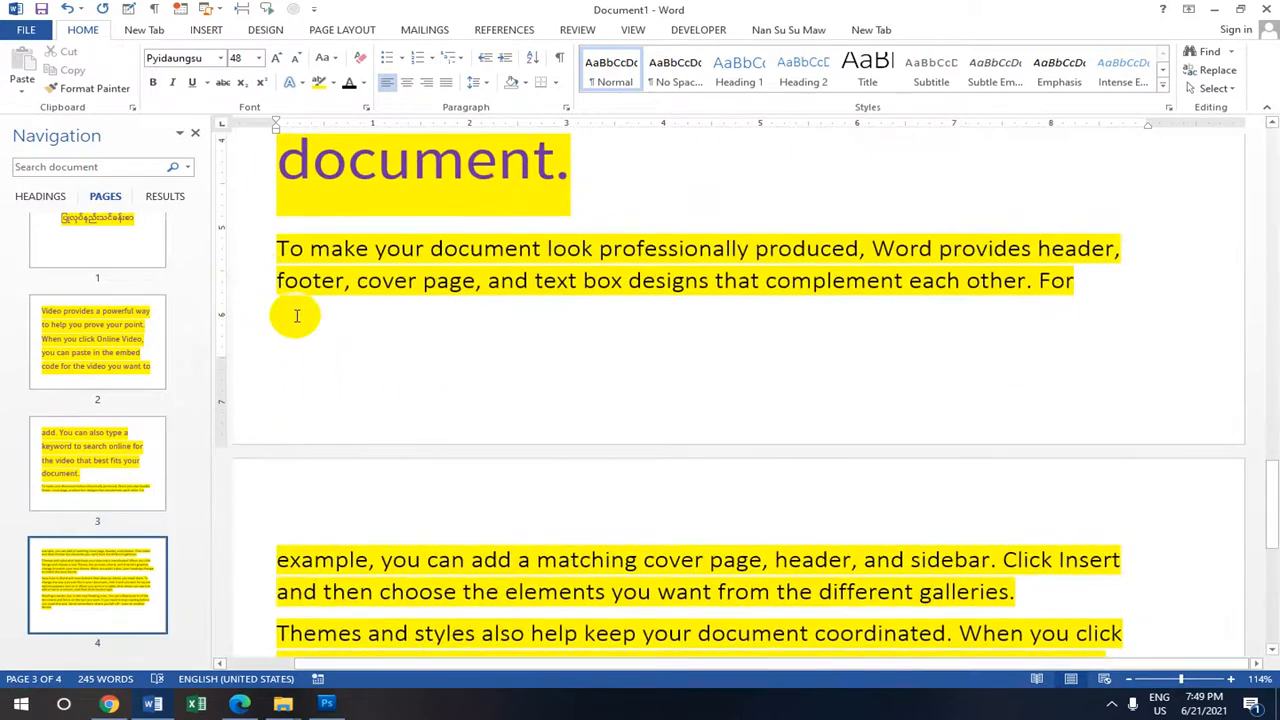
Delete the small sample text on page 3 from "To make your document look" through "SmartArt graphics"
left_click(278, 248)
left_click_drag(278, 248, 1275, 302)
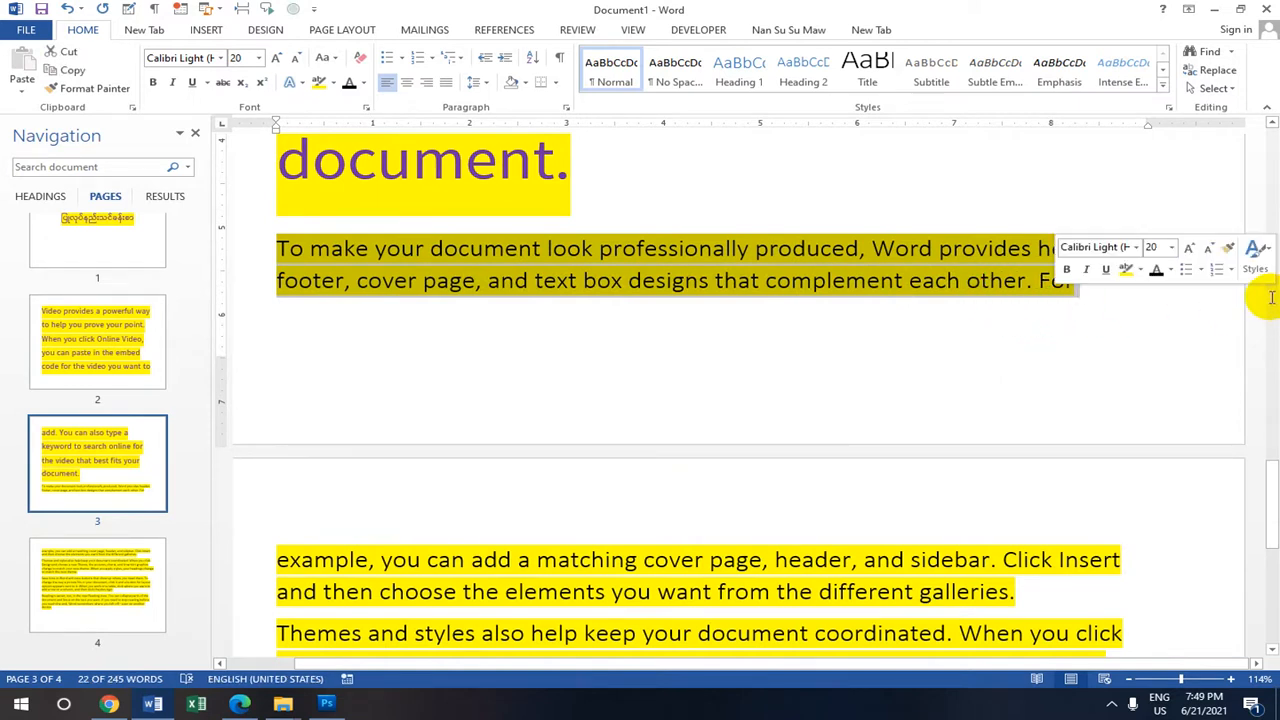
key("Delete")
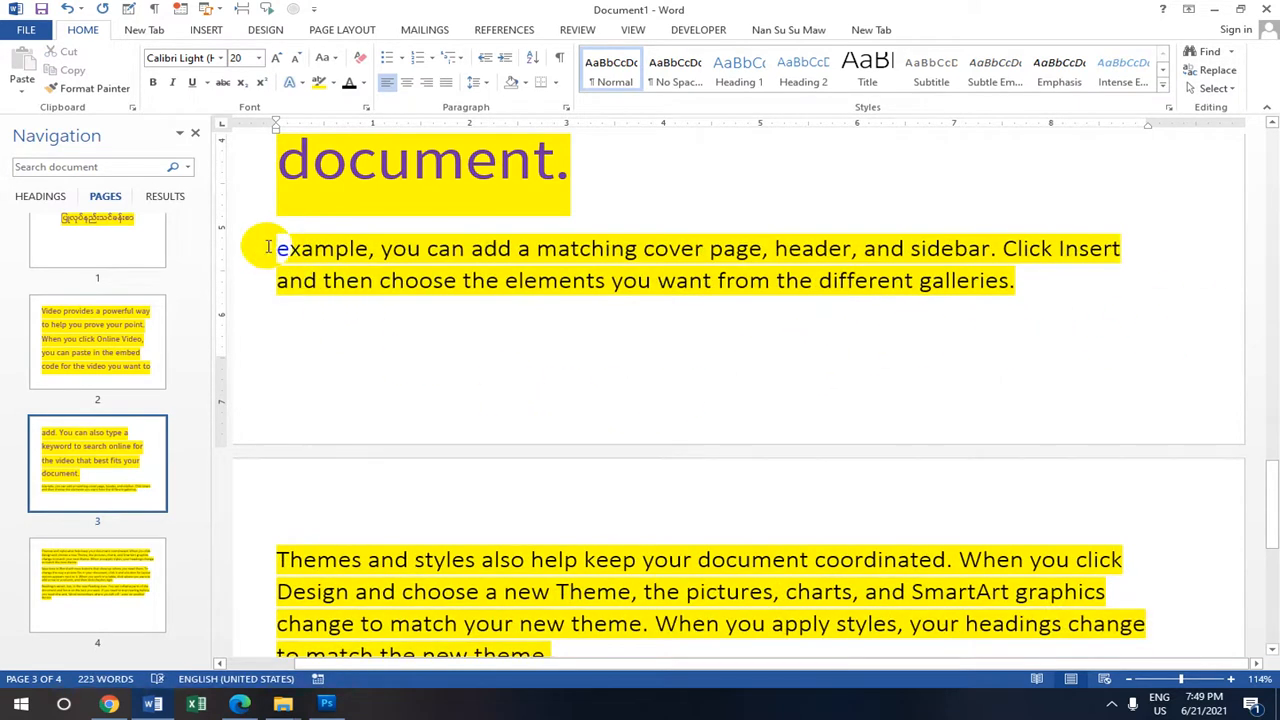
left_click_drag(268, 247, 1045, 368)
key("Delete")
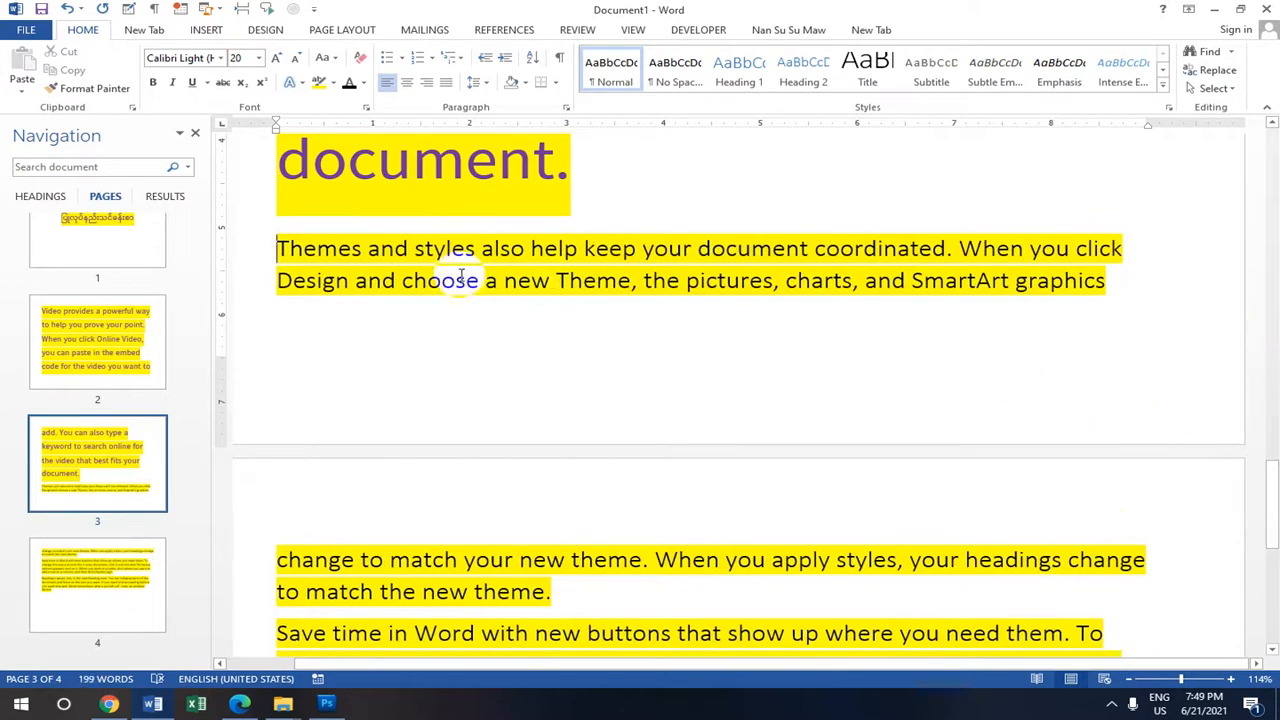
left_click_drag(269, 247, 1105, 298)
key("Delete")
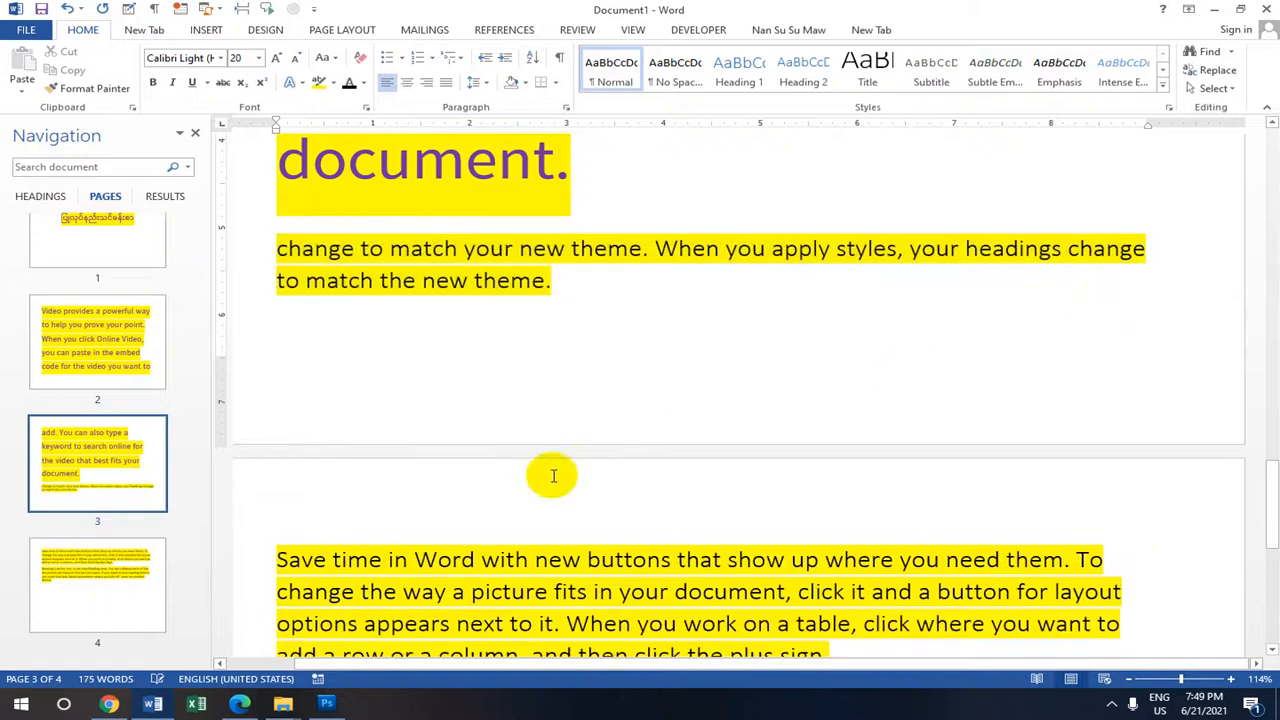
Apply a Dropped drop cap to the first letter of the "Save time in Word" paragraph on page 4
scroll(558, 400, "down", 2)
scroll(558, 400, "down", 2)
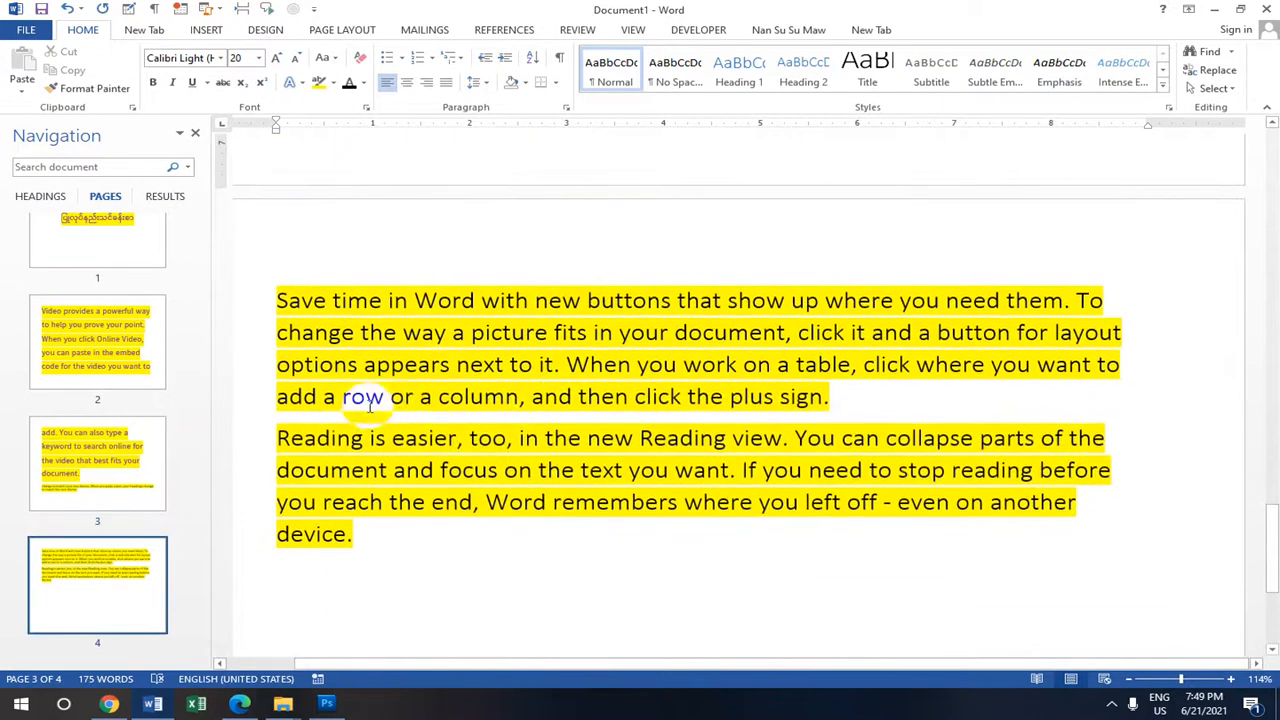
scroll(475, 322, "up", 1)
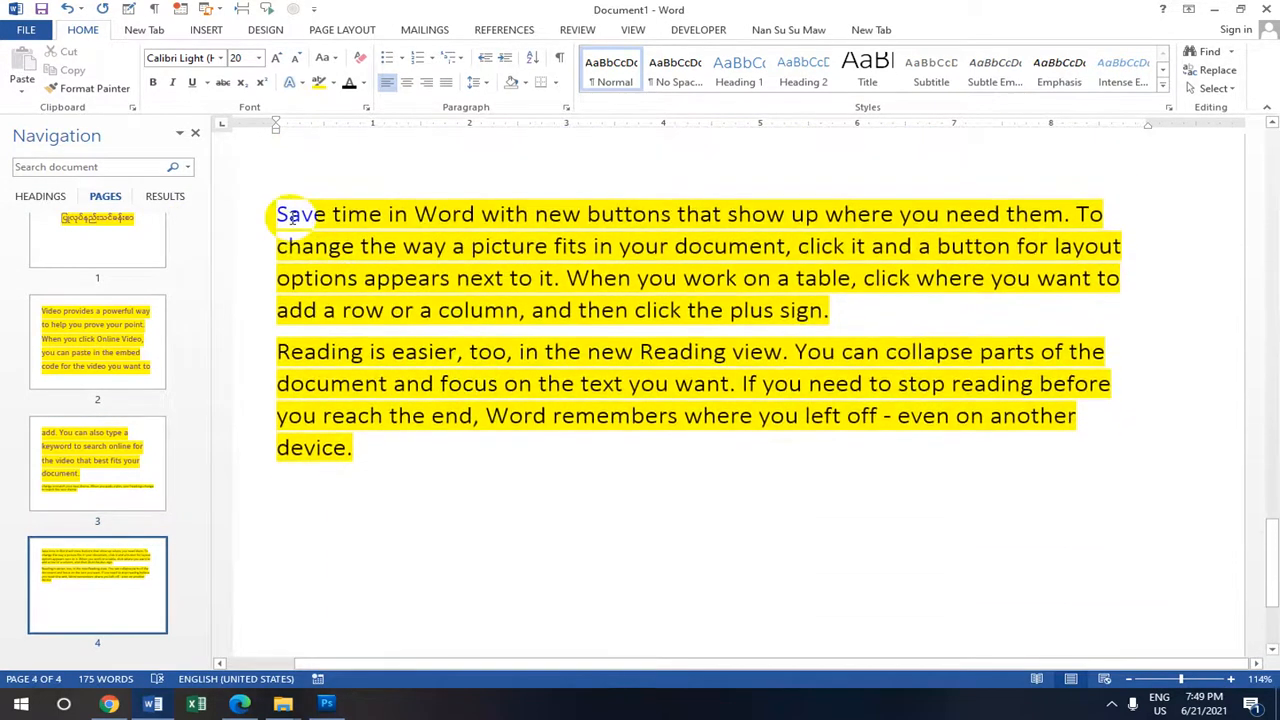
left_click(281, 214)
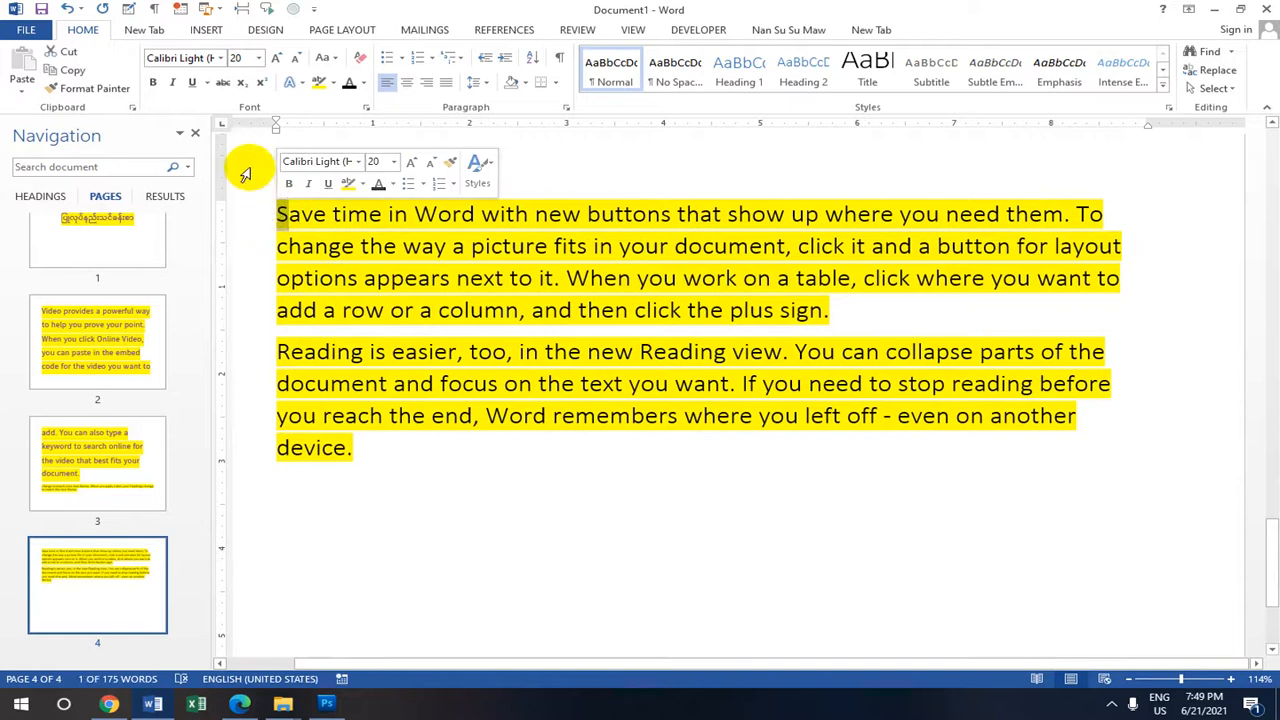
left_click(208, 31)
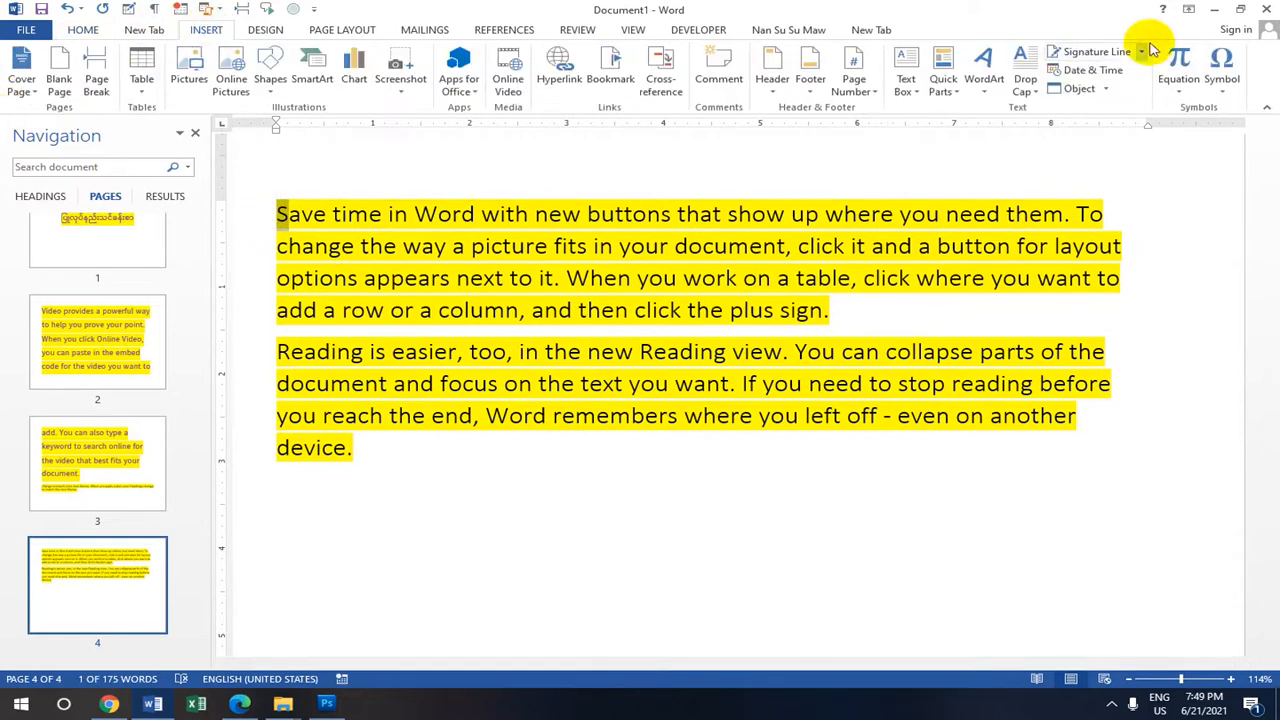
left_click(1040, 95)
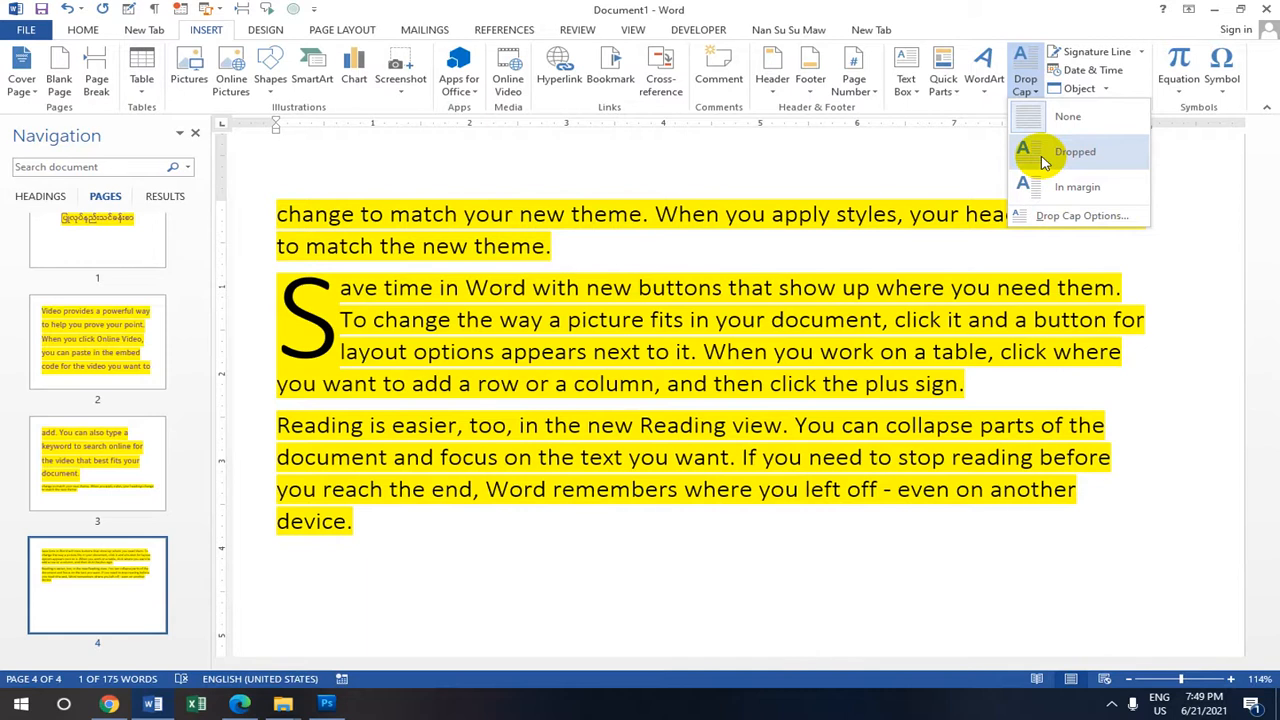
left_click(1043, 158)
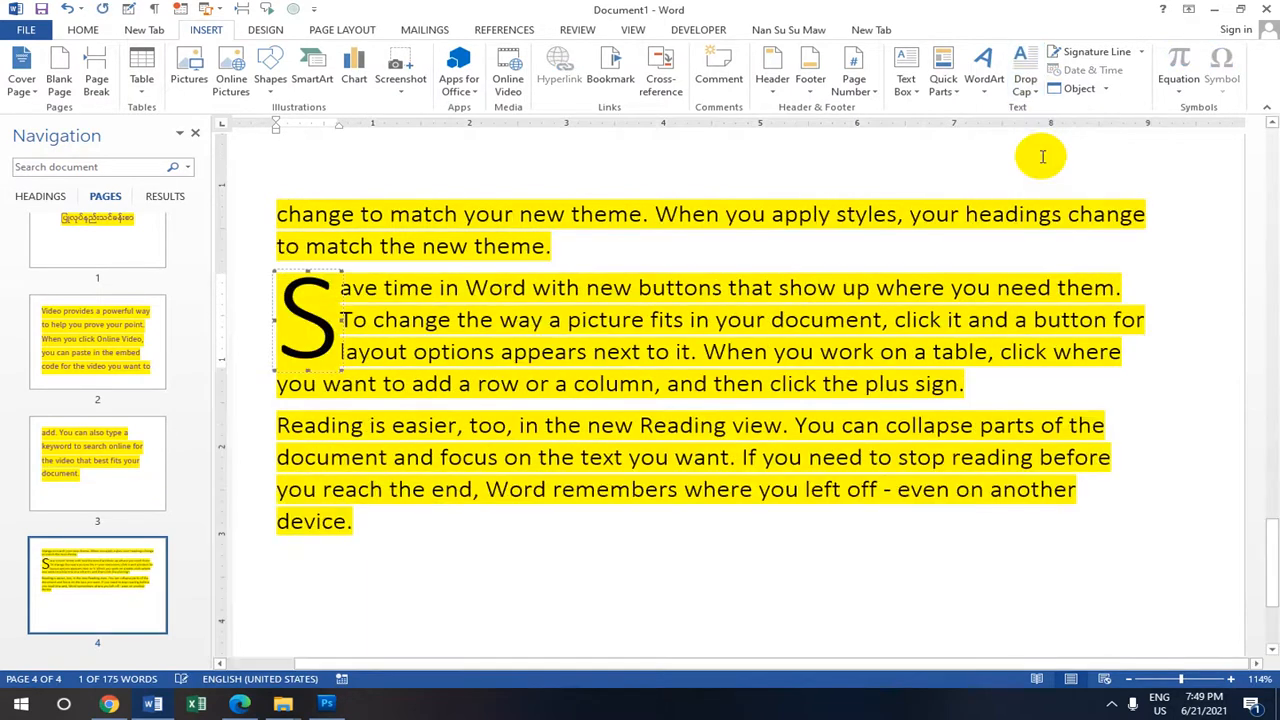
Switch the drop cap of the "Save time in Word" paragraph to In margin and remove it again
left_click(1038, 92)
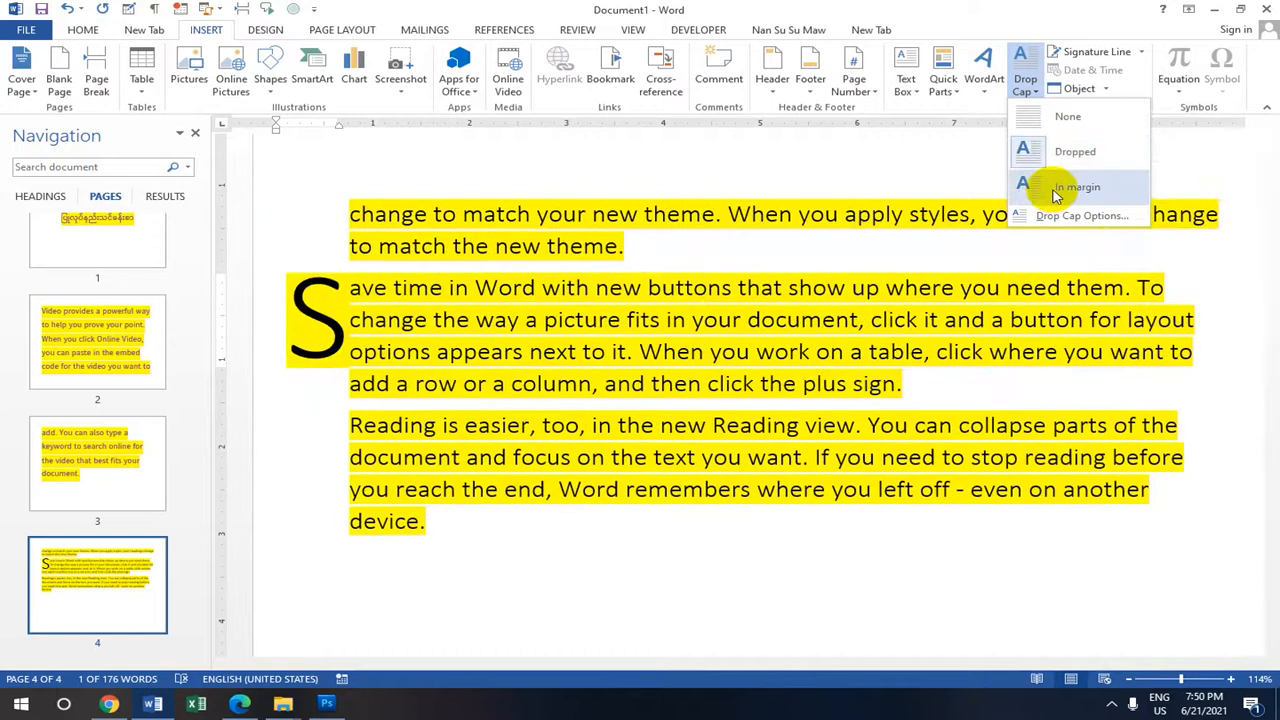
left_click(1087, 190)
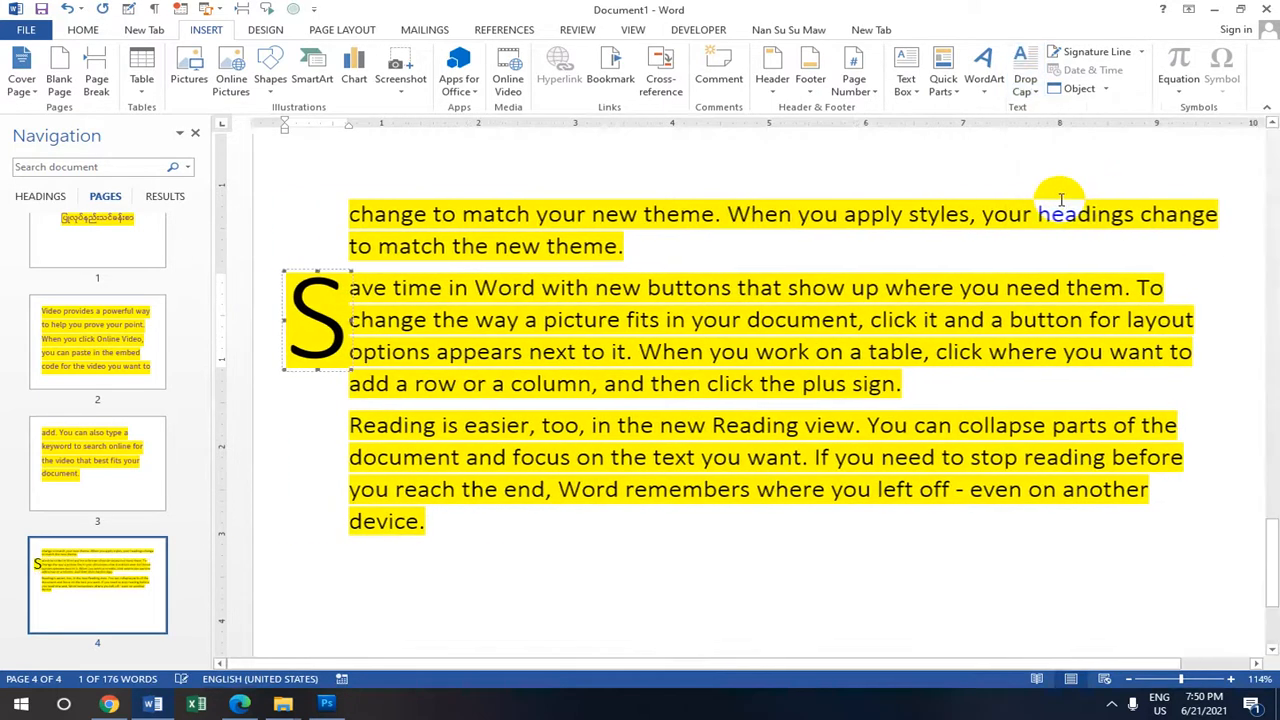
left_click(362, 288)
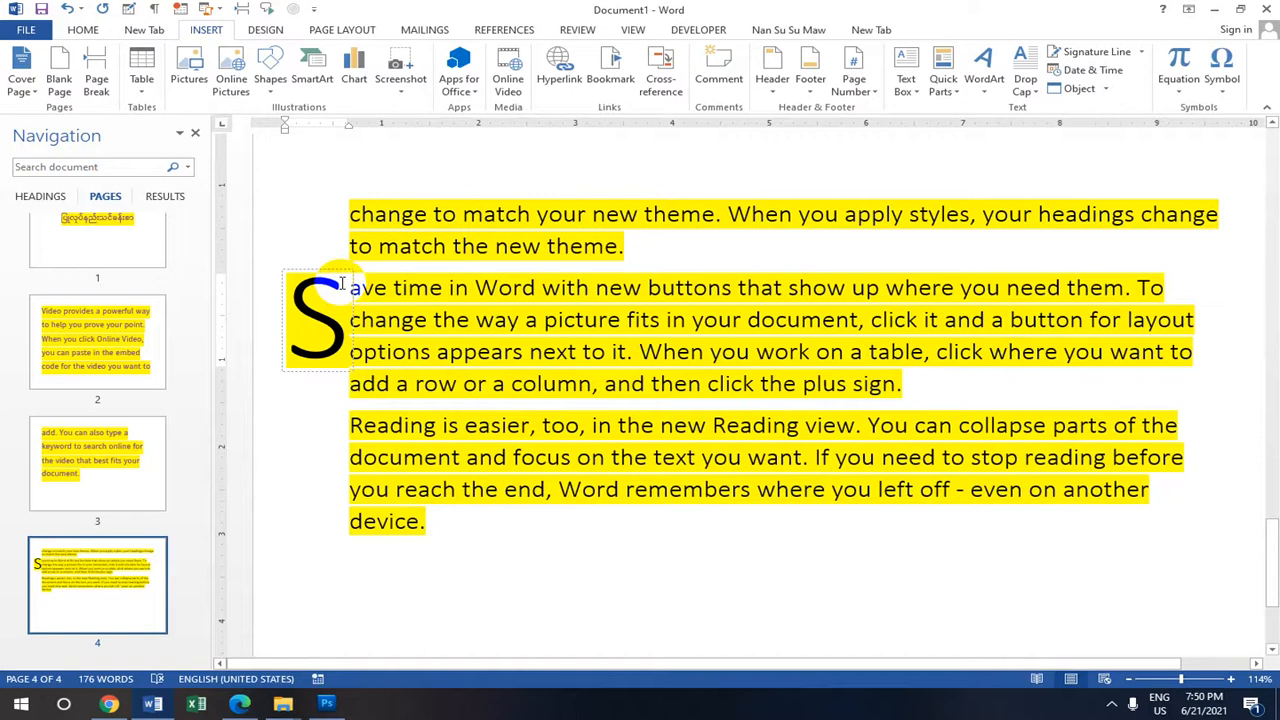
left_click(1030, 86)
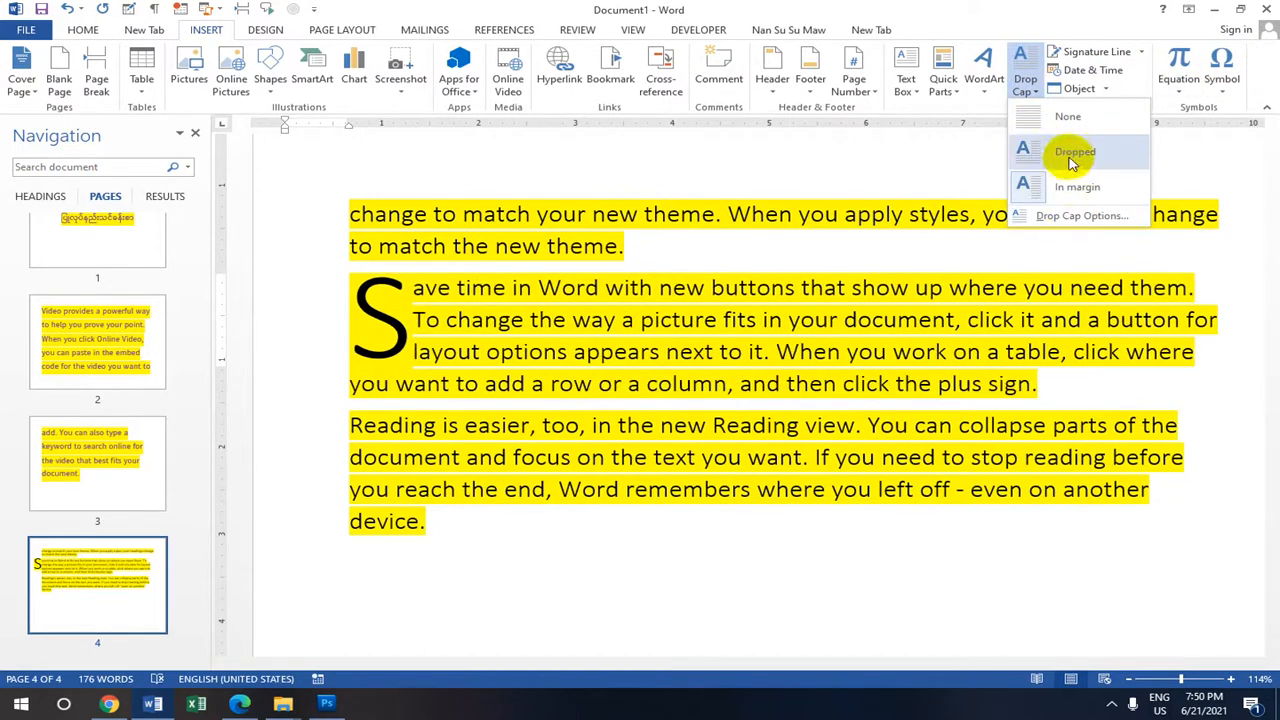
left_click(1066, 120)
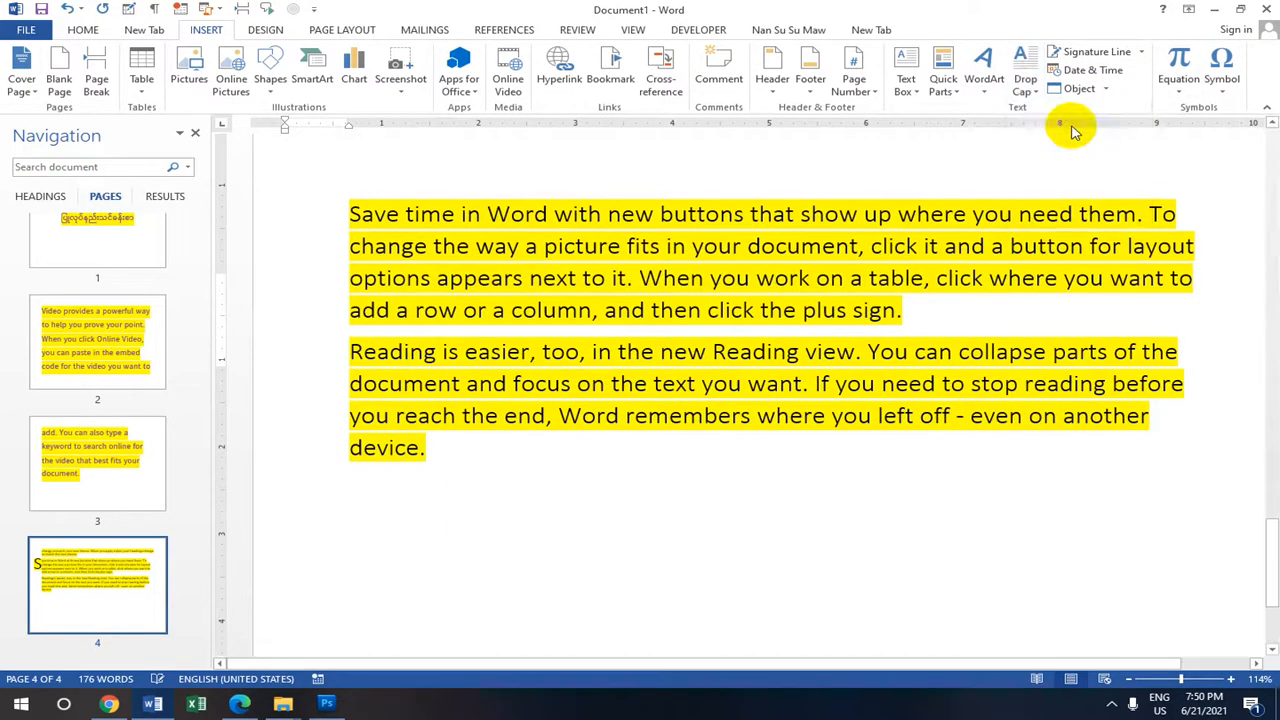
Reapply the Dropped style to the "Save time in Word" paragraph's first letter and reset its drop cap to None
left_click(1024, 88)
left_click(1062, 166)
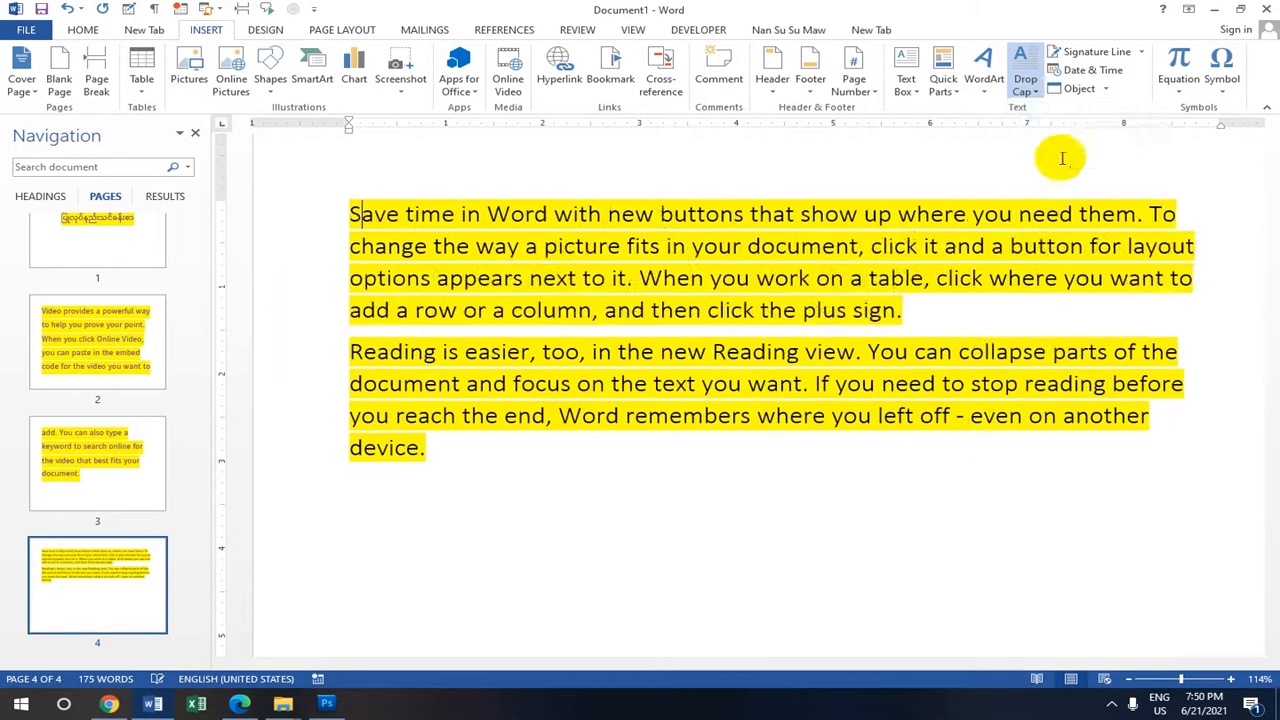
left_click(1030, 88)
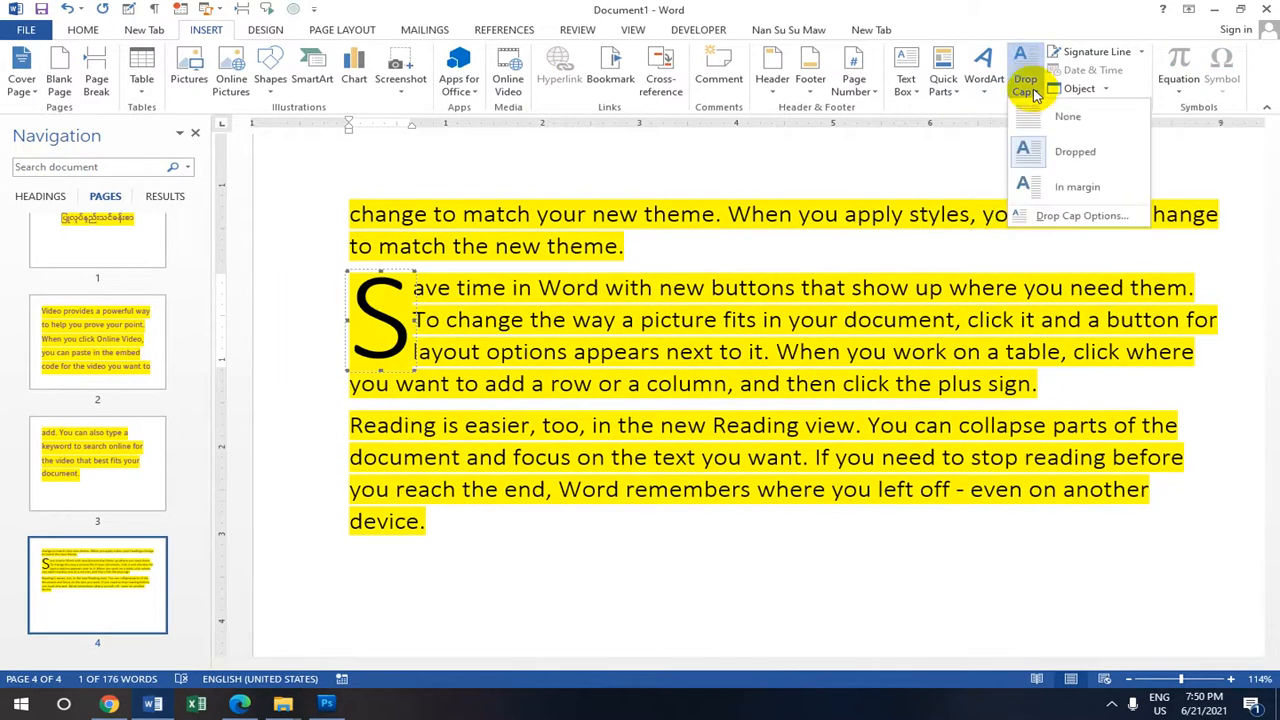
left_click(1066, 120)
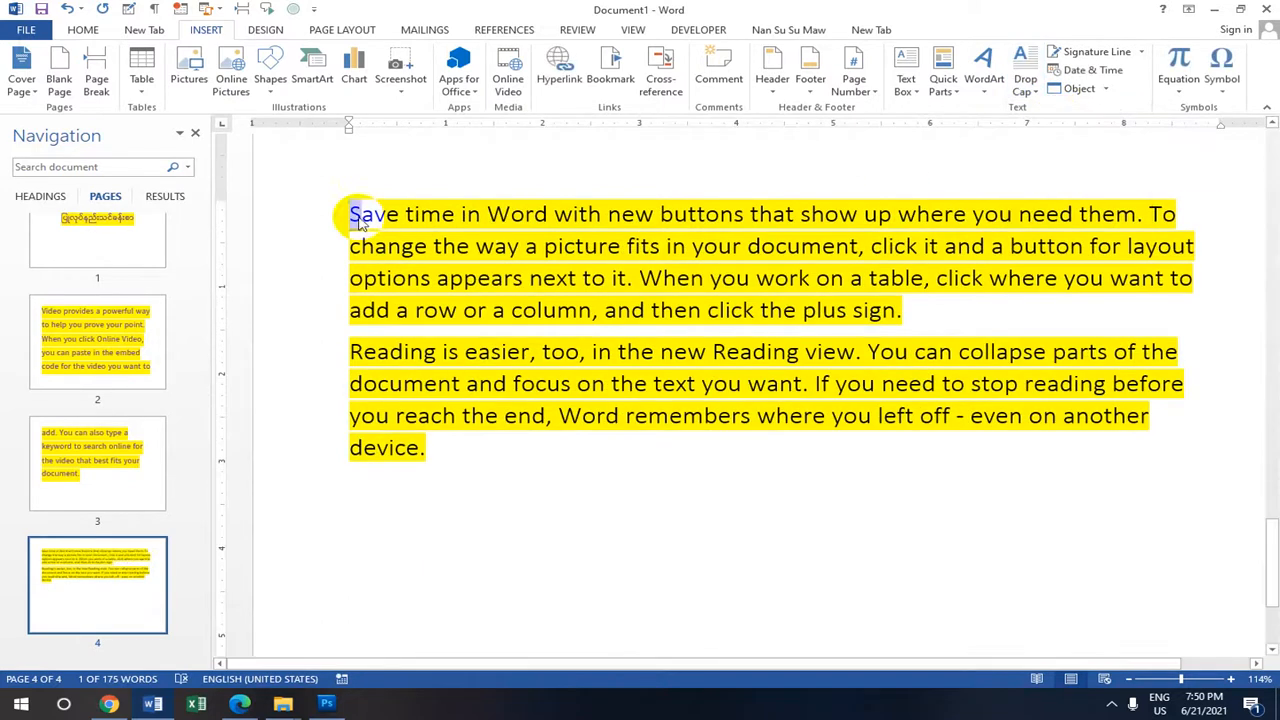
Use Drop Cap Options to give the "Save time in Word" paragraph's initial S the Dropped position
left_click(1035, 97)
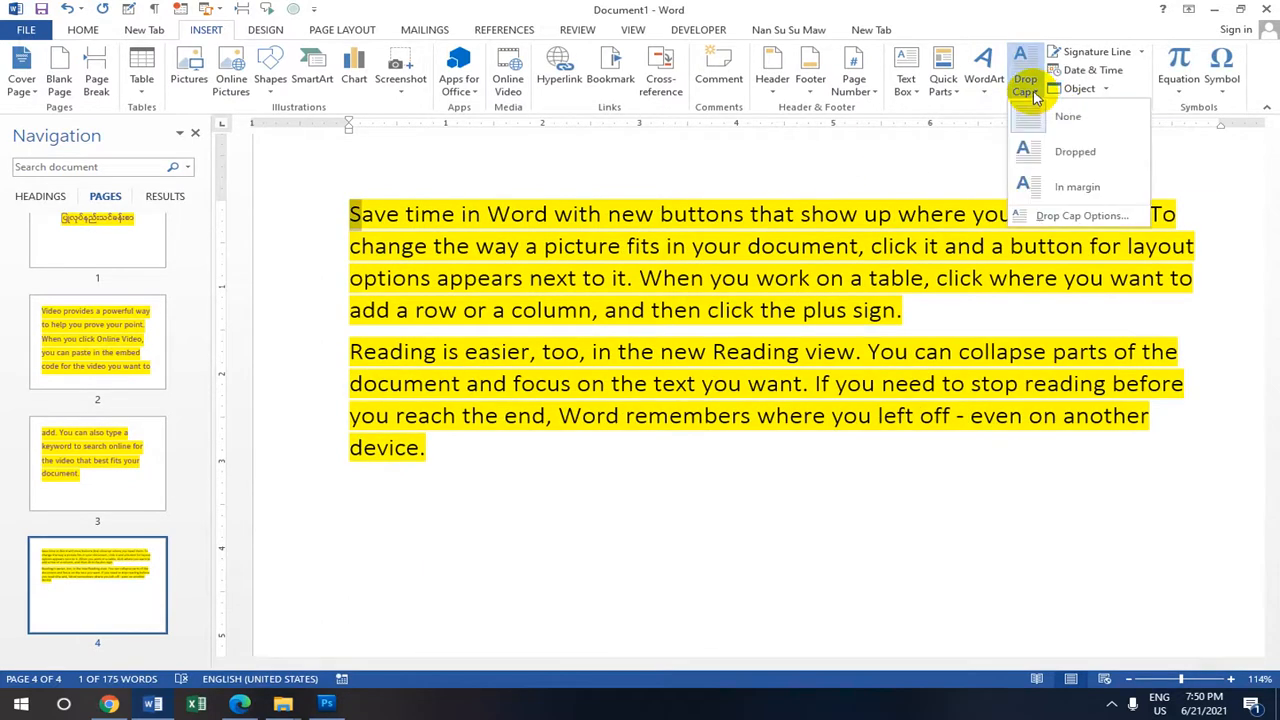
left_click(1080, 218)
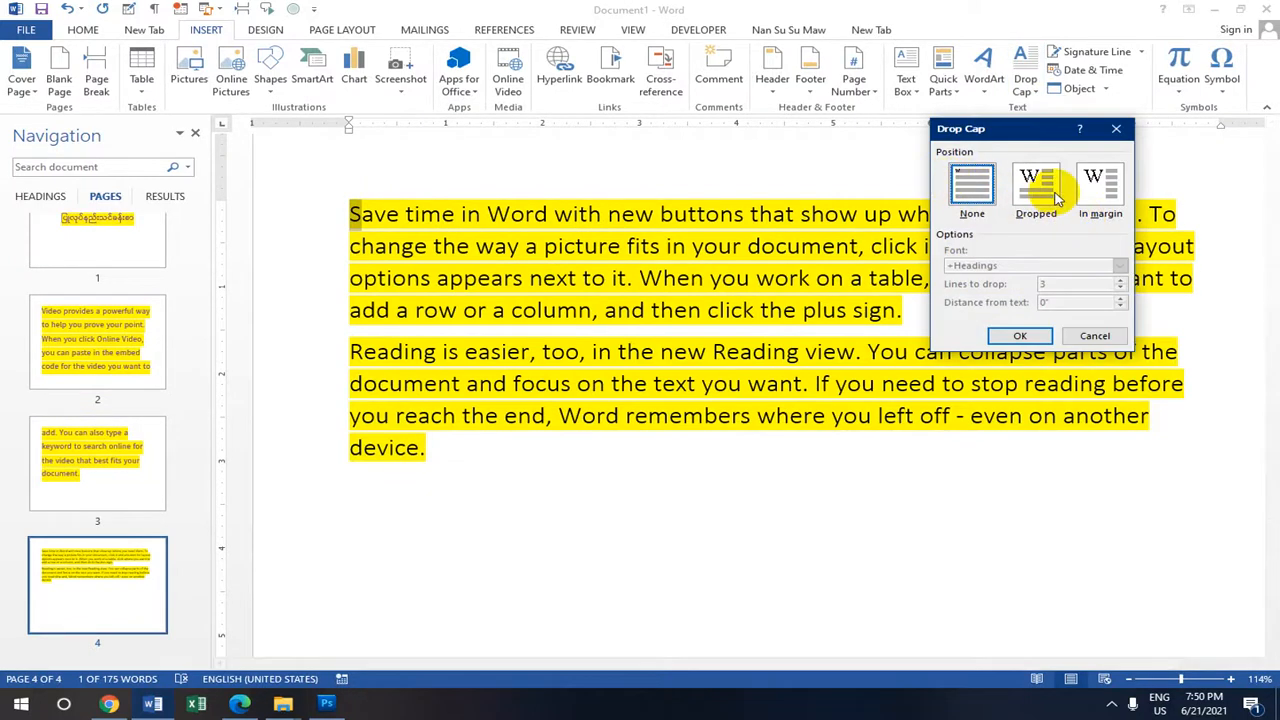
left_click(1040, 198)
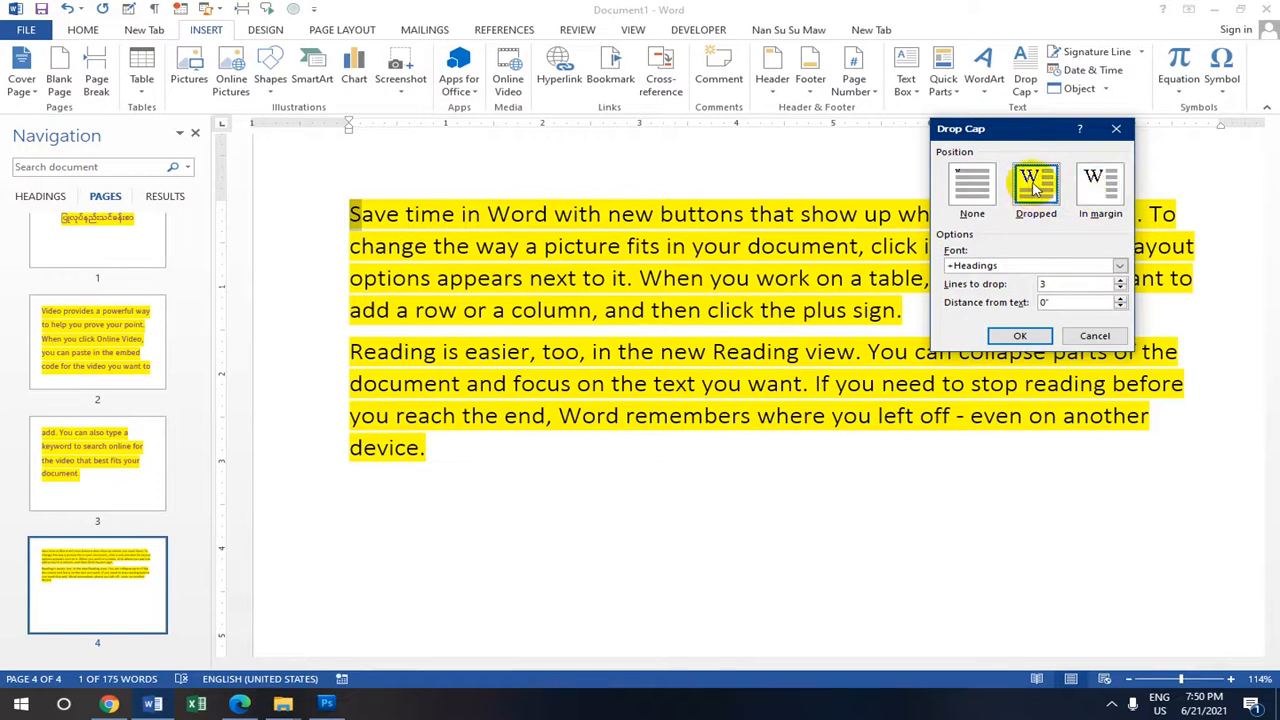
left_click(1020, 336)
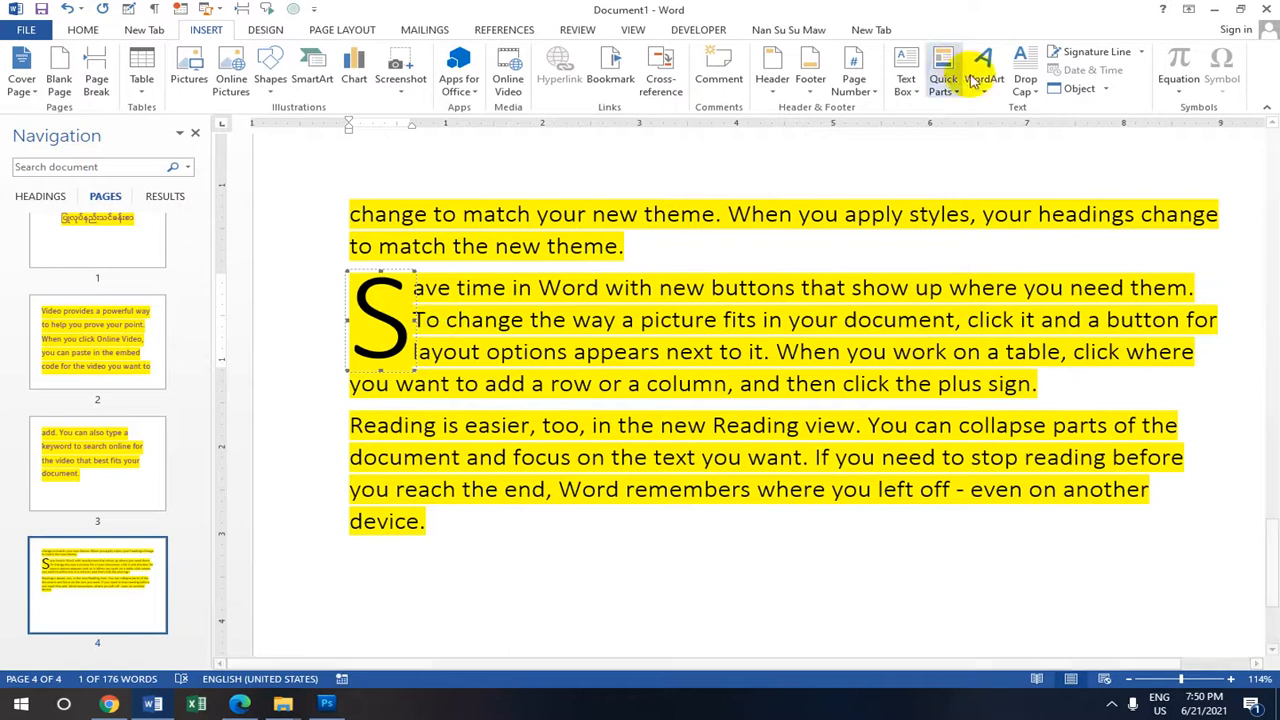
Change the S drop cap's position to In margin through Drop Cap Options
left_click(1035, 90)
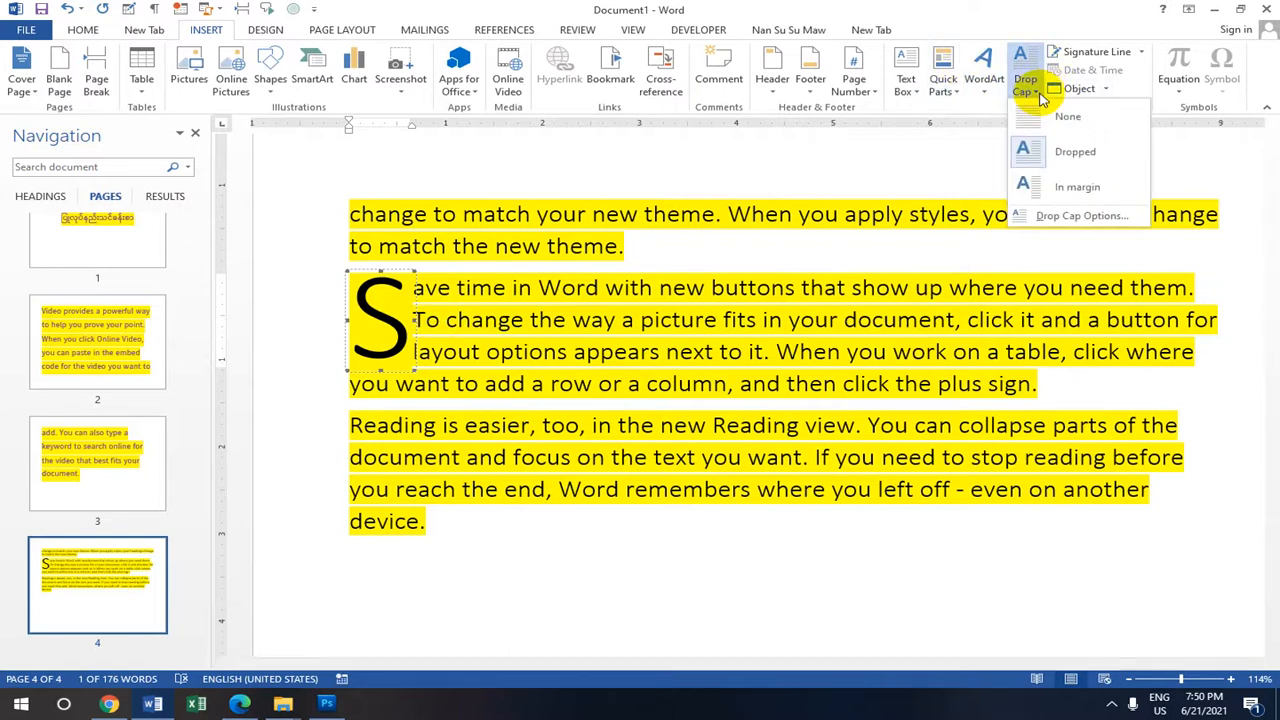
left_click(1060, 214)
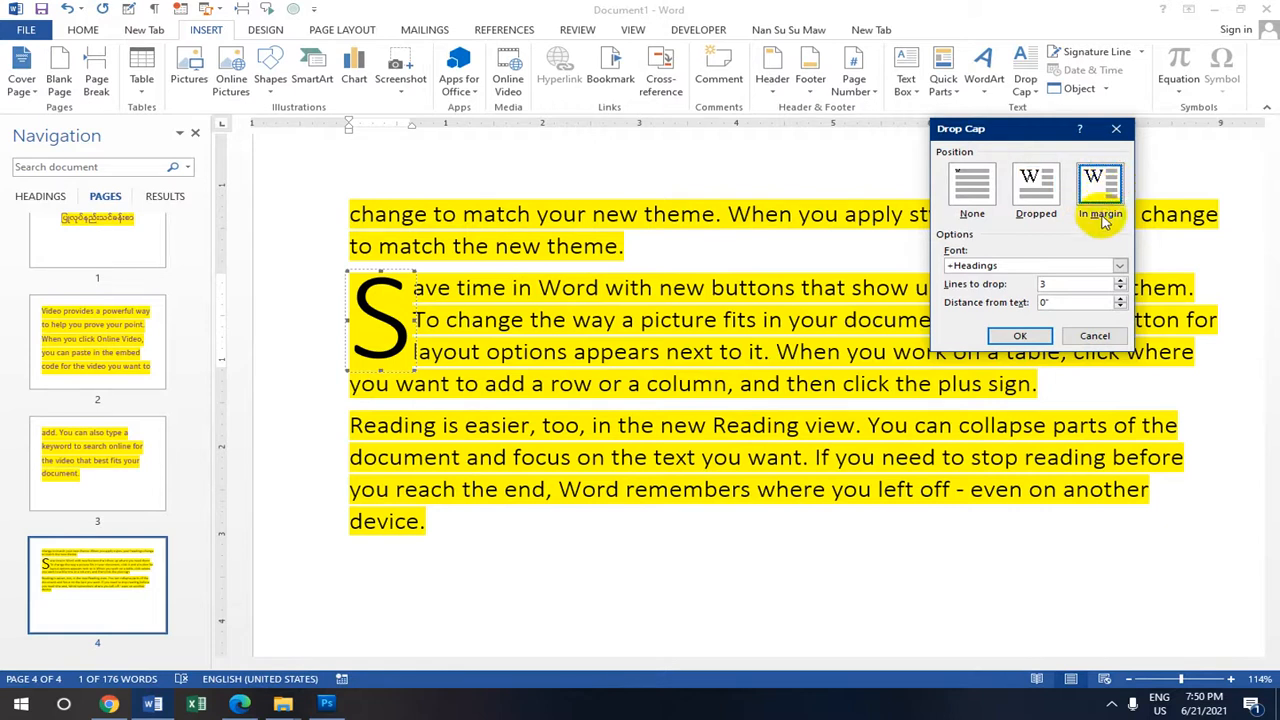
left_click(1025, 337)
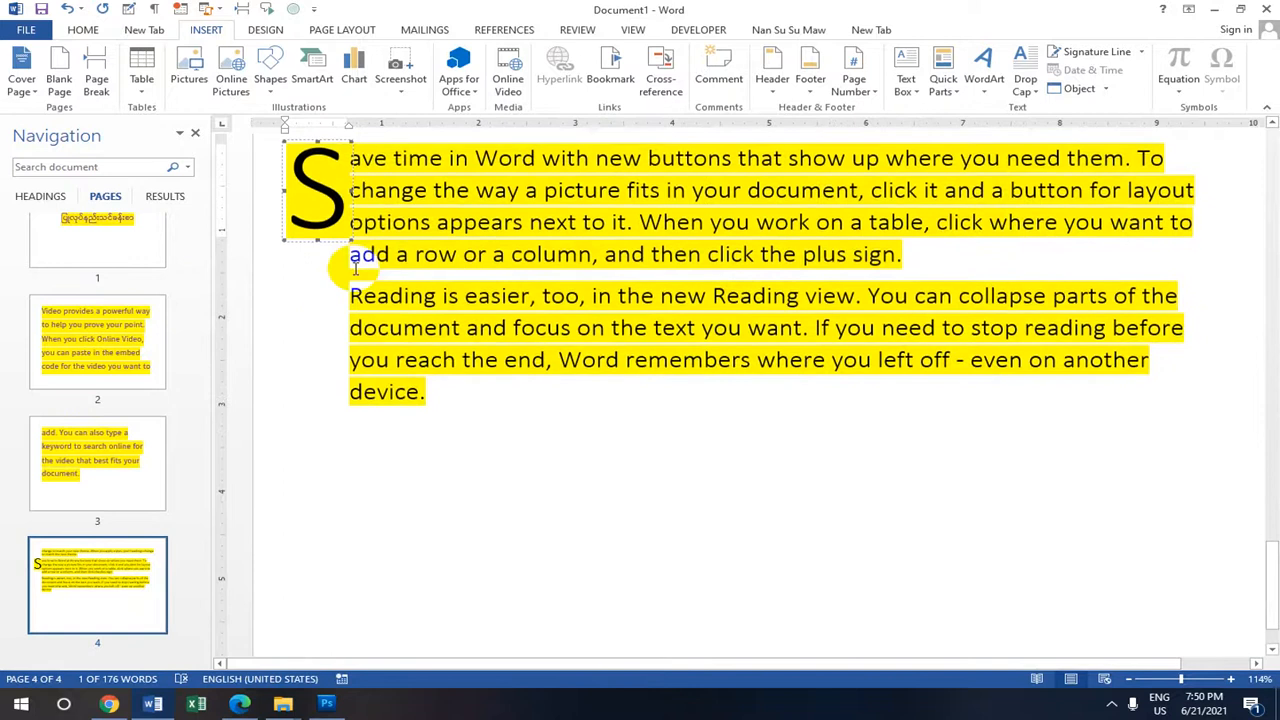
In Drop Cap Options, set the S drop cap's font to Calibri Light and its distance from text to 0.3"
left_click(1025, 80)
left_click(1045, 216)
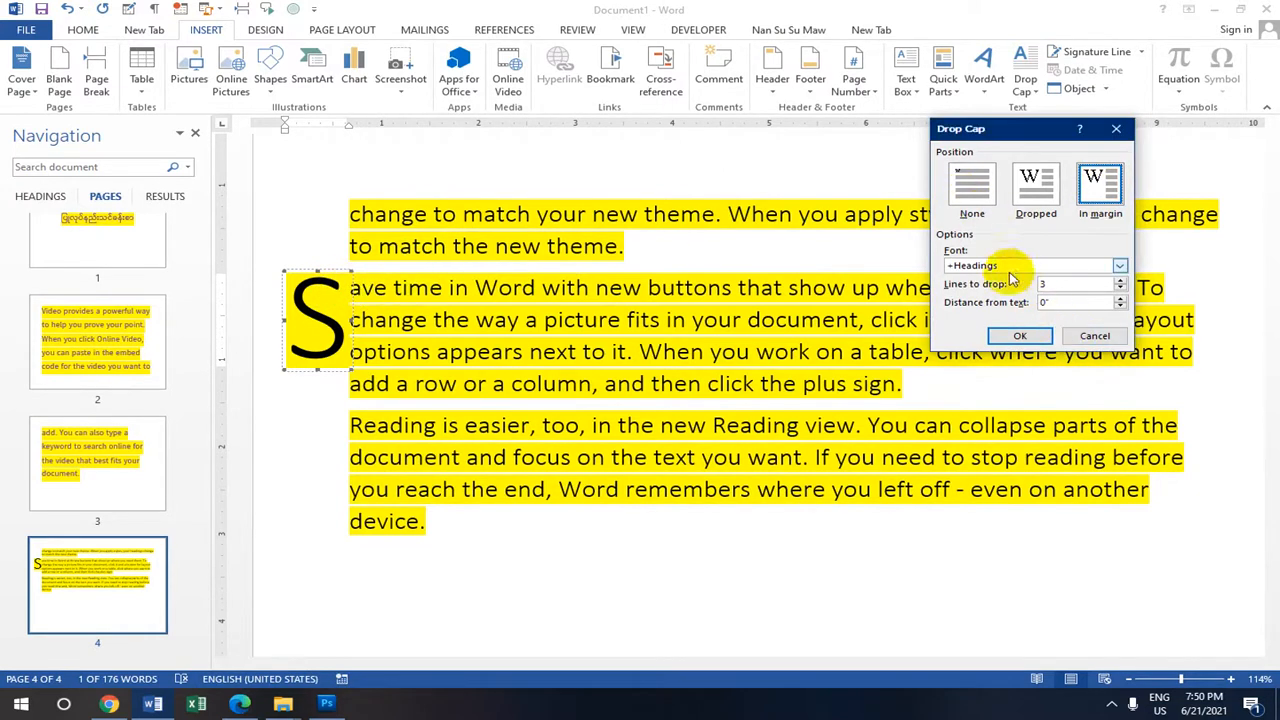
left_click(1121, 265)
scroll(1030, 296, "down", 2)
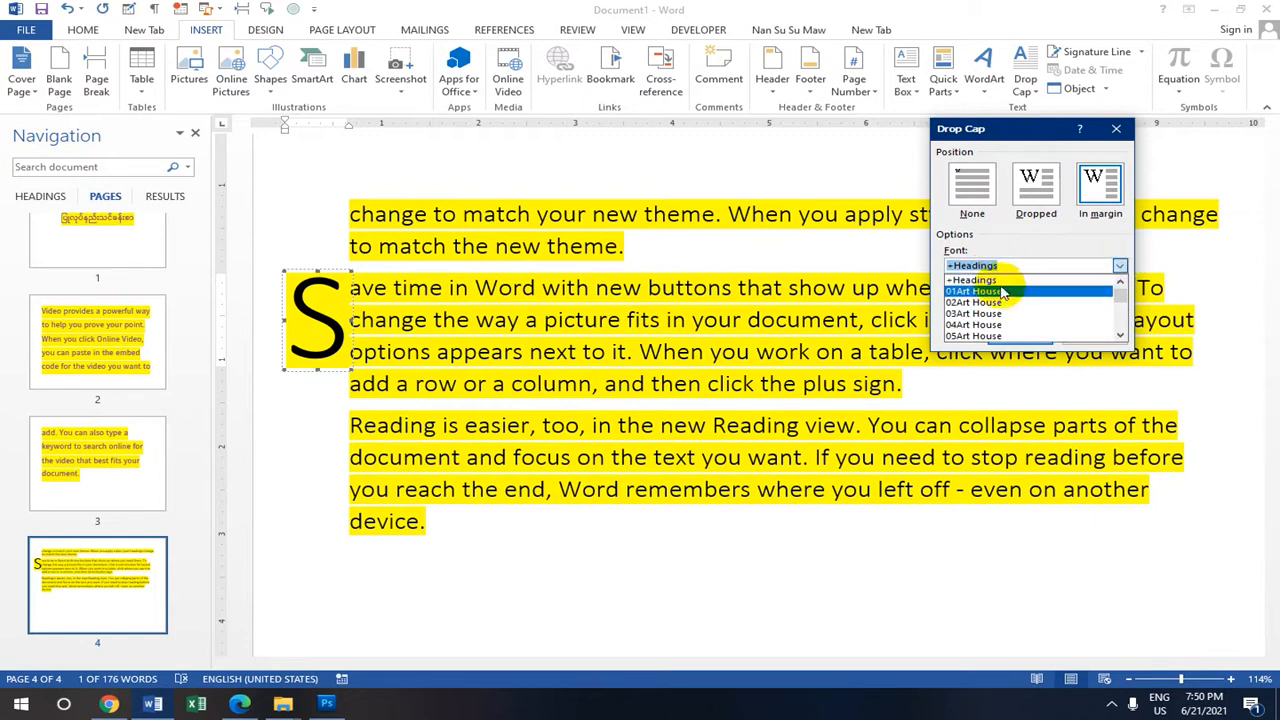
scroll(1007, 292, "down", 15)
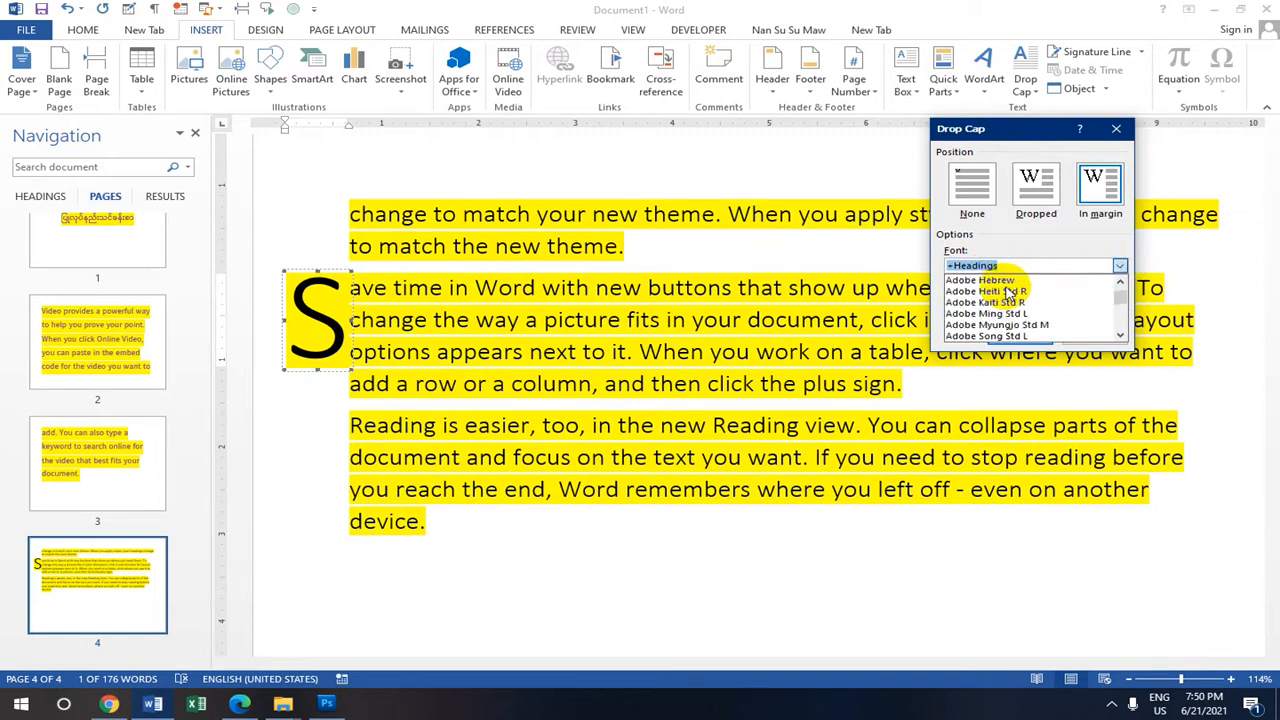
scroll(1018, 298, "down", 3)
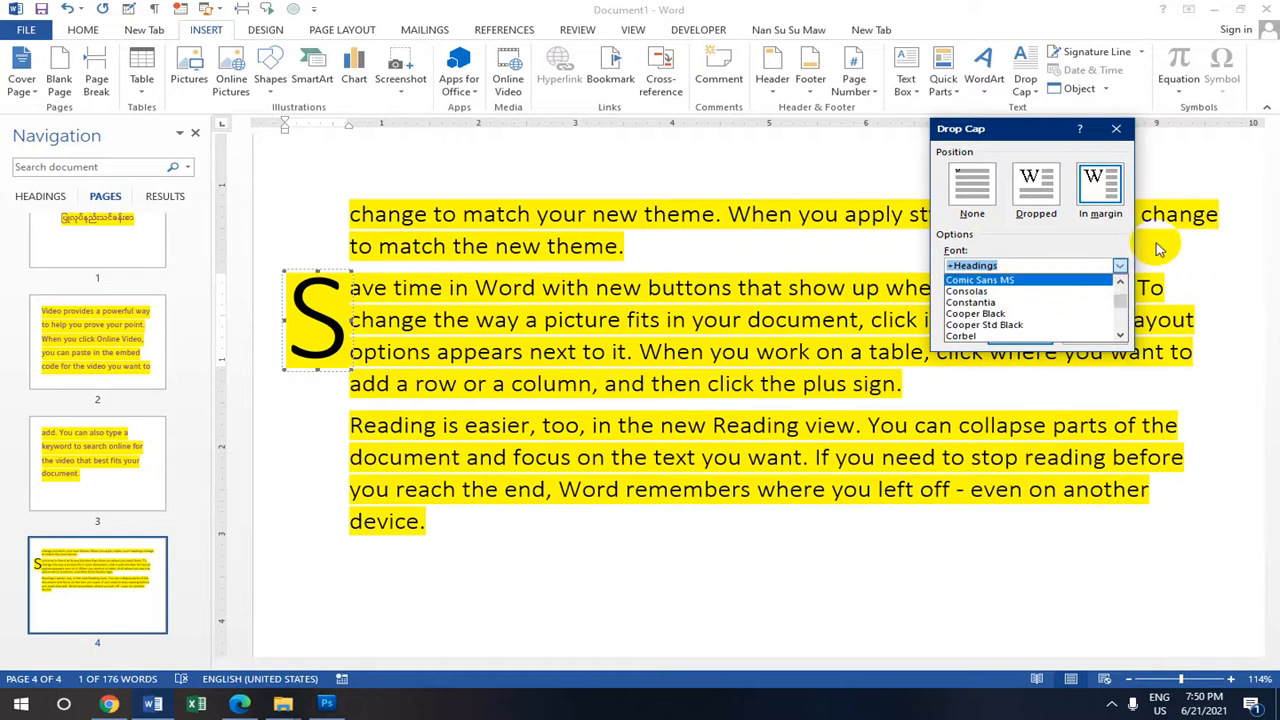
scroll(990, 298, "up", 3)
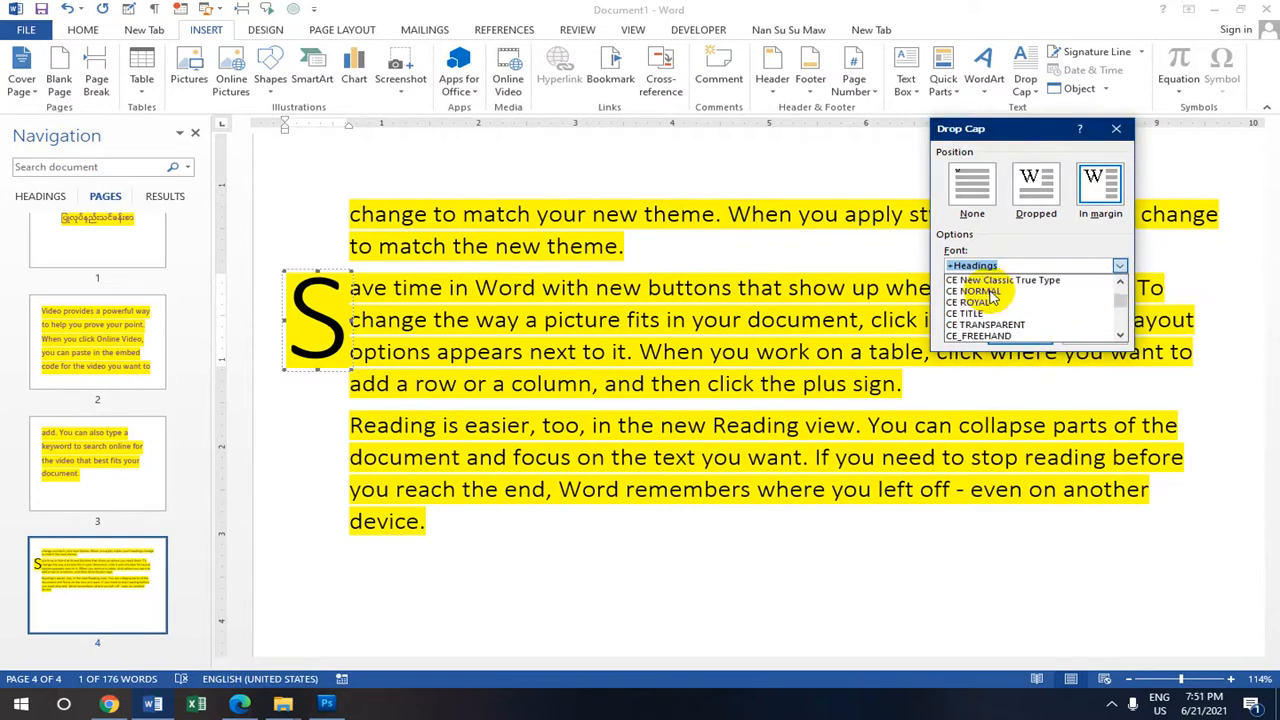
scroll(990, 298, "up", 1)
scroll(996, 310, "down", 5)
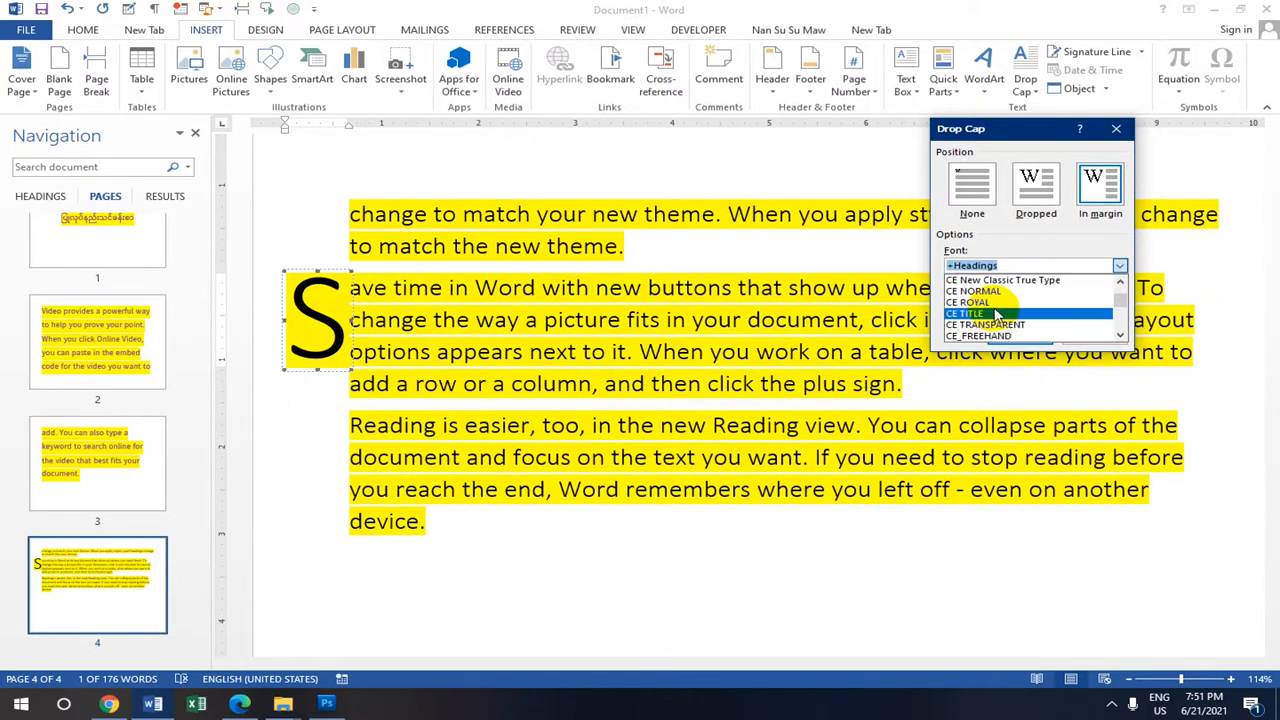
scroll(996, 314, "up", 3)
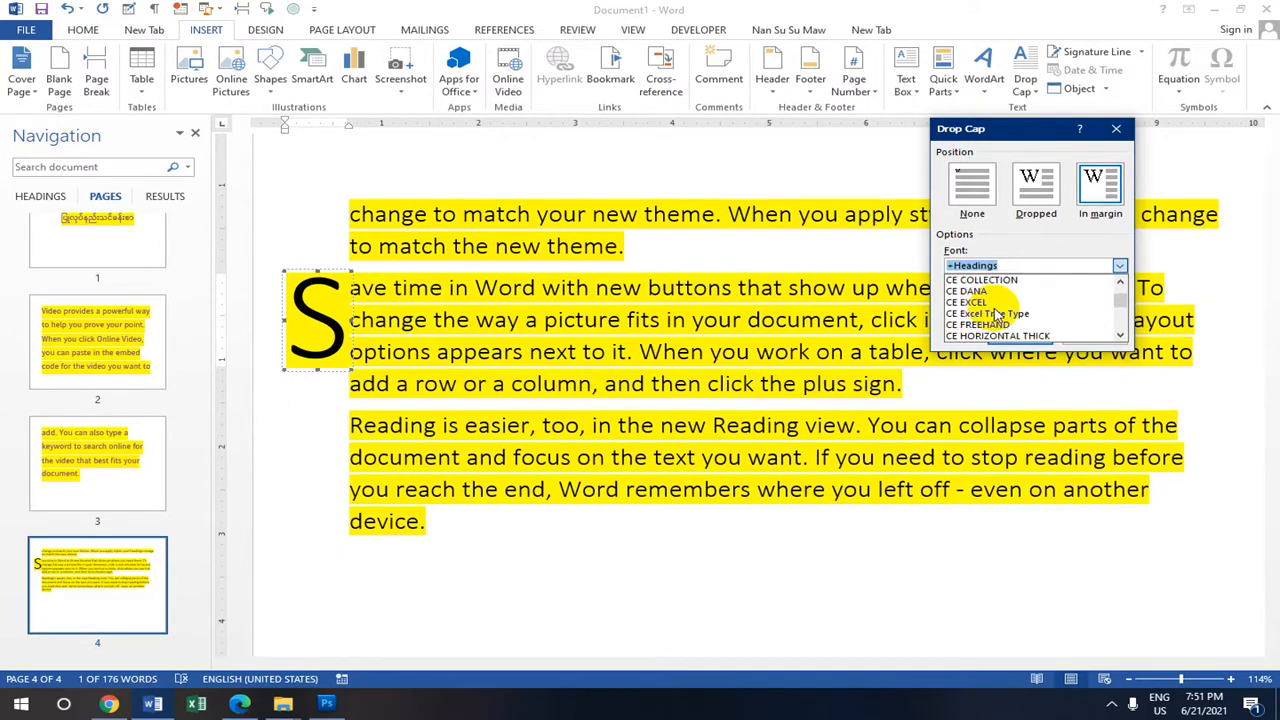
scroll(996, 314, "up", 3)
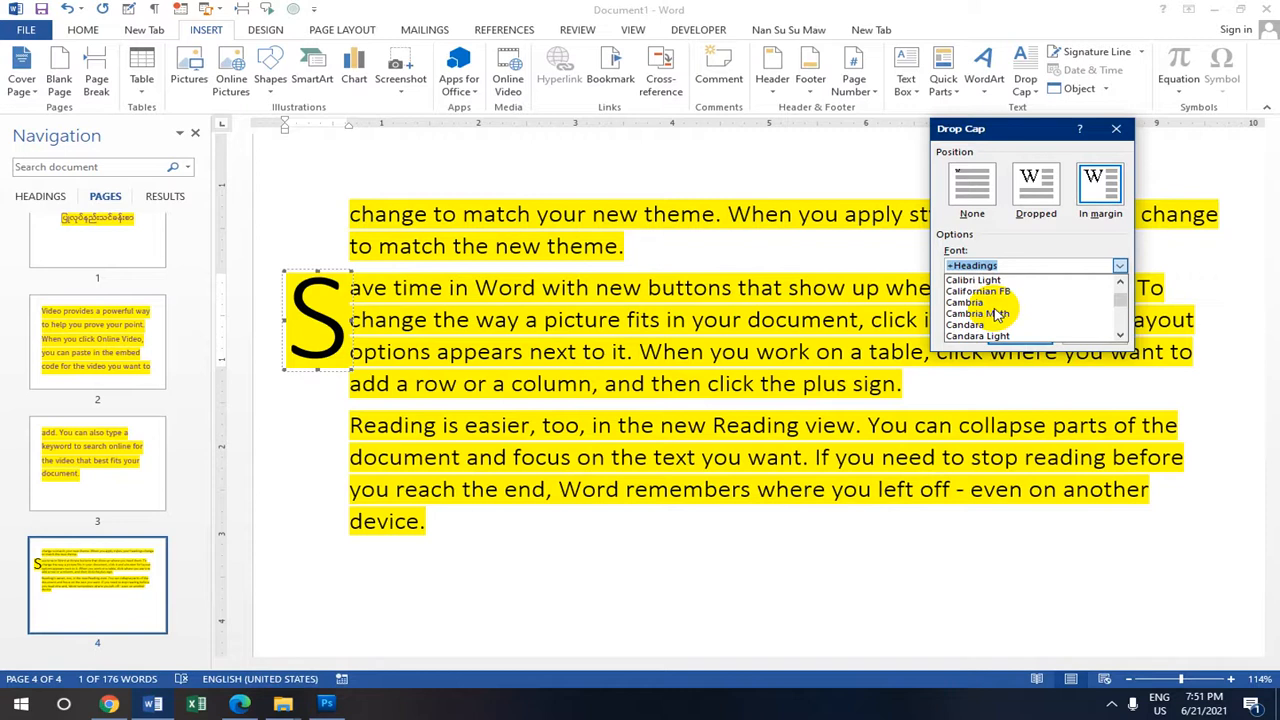
left_click(998, 281)
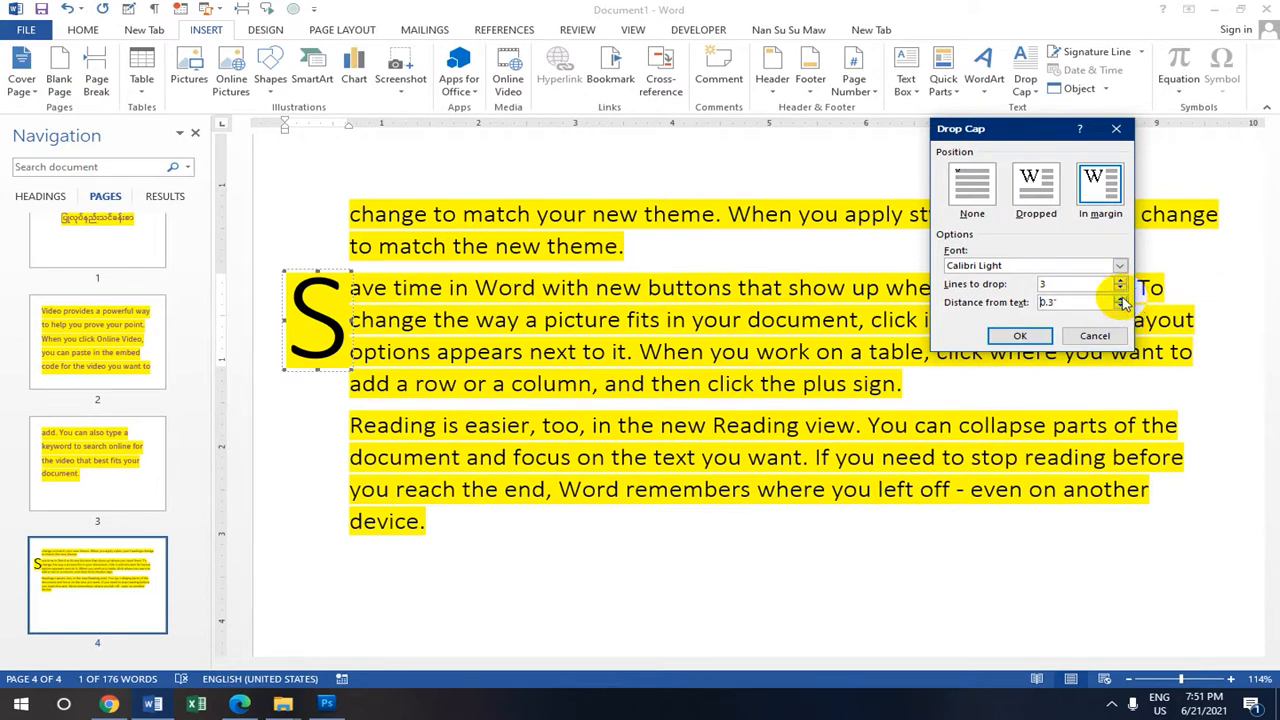
left_click(1020, 335)
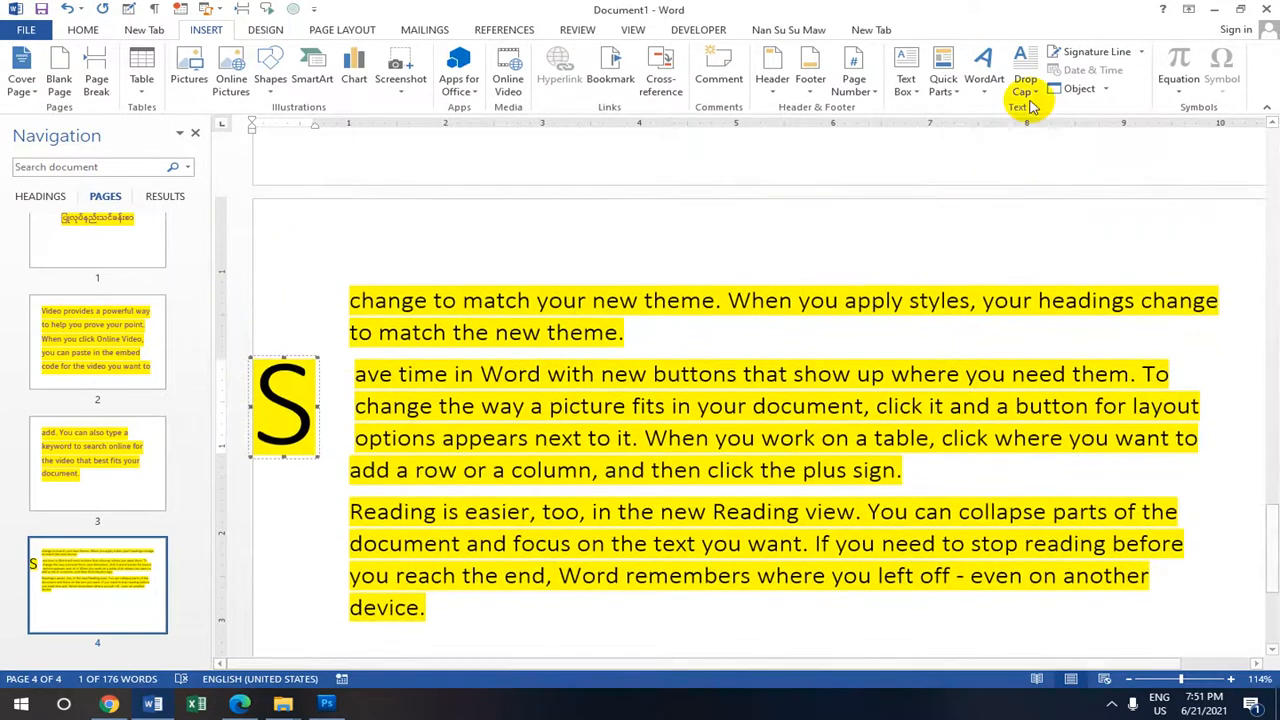
Select the S drop cap in the margin and change its style to Dropped
left_click(255, 376)
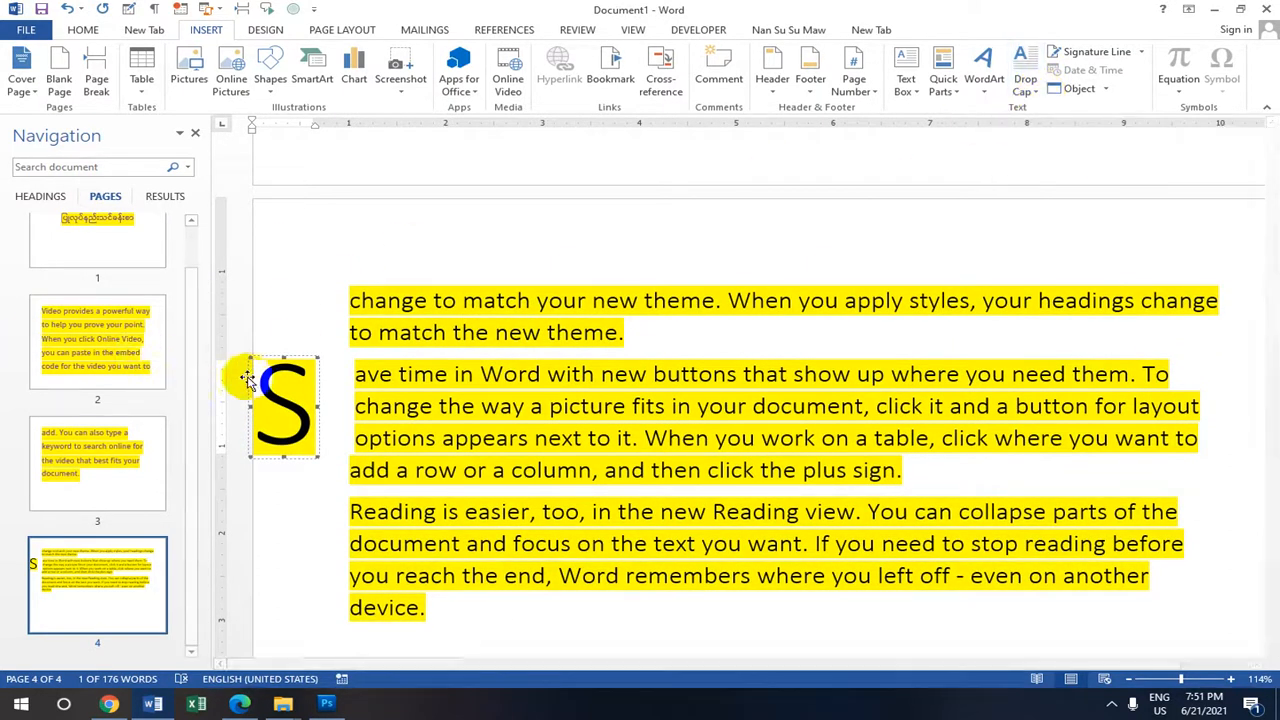
double_click(255, 376)
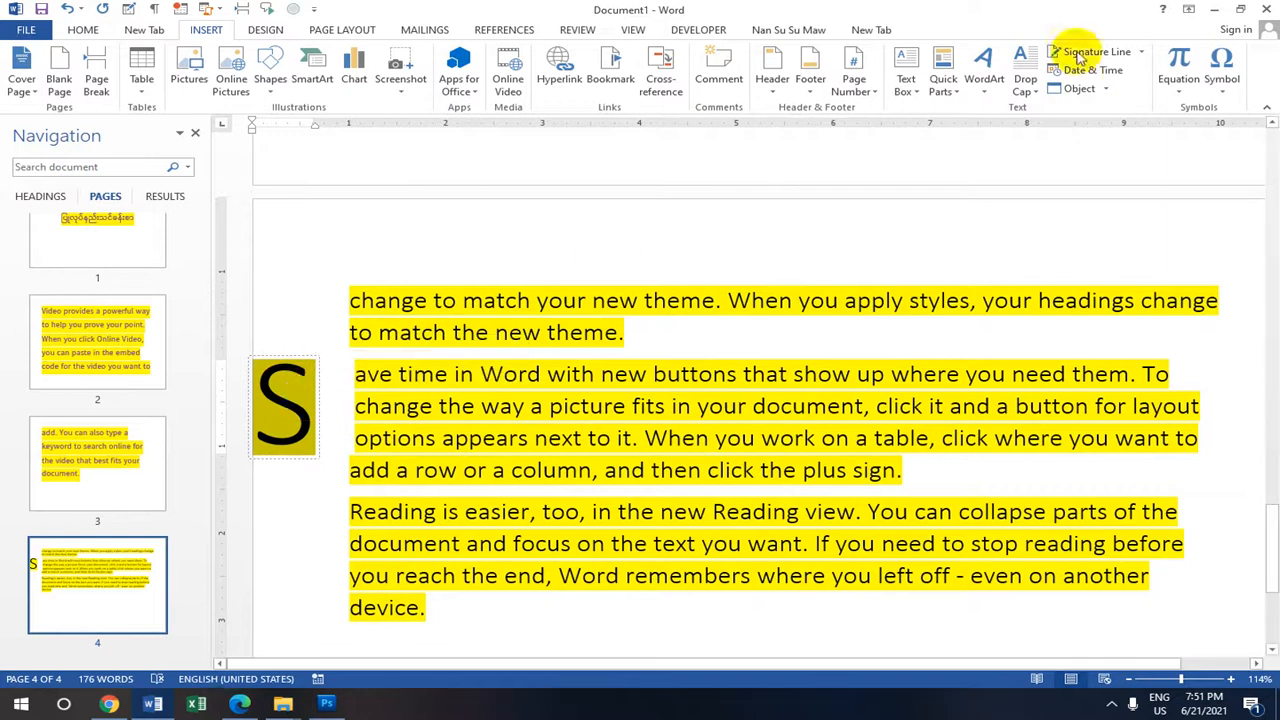
left_click(1036, 100)
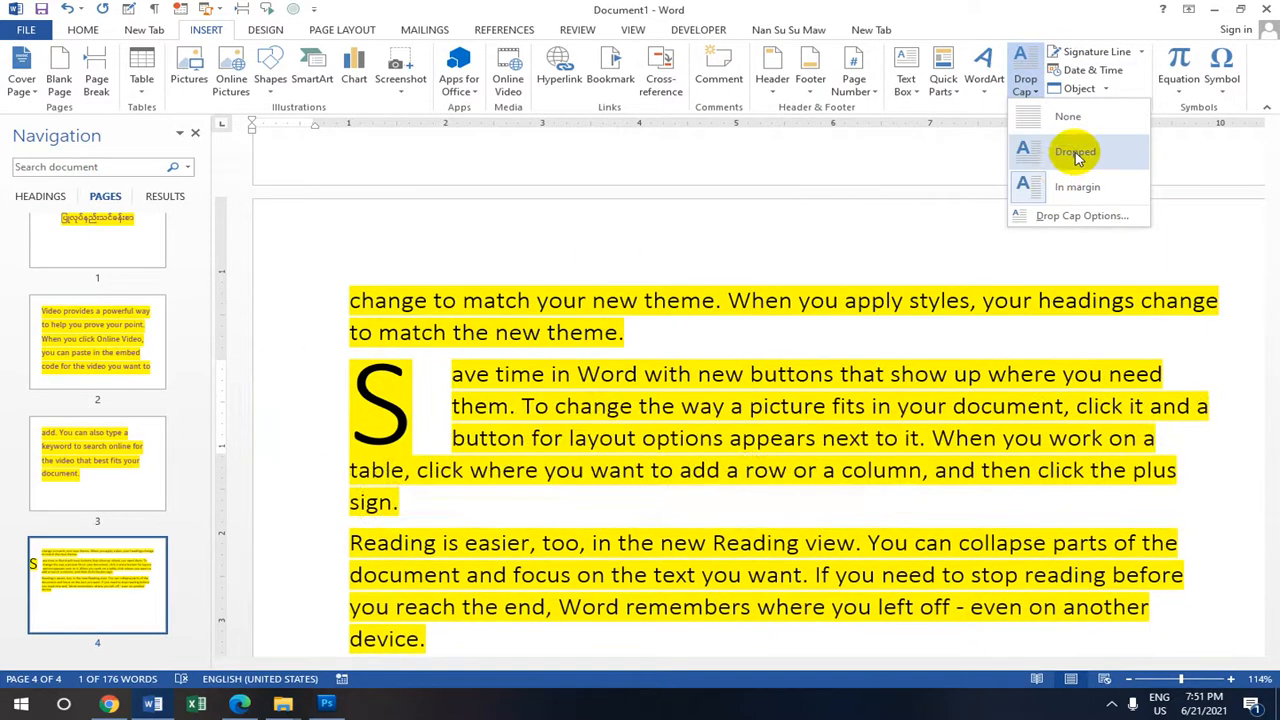
left_click(1077, 155)
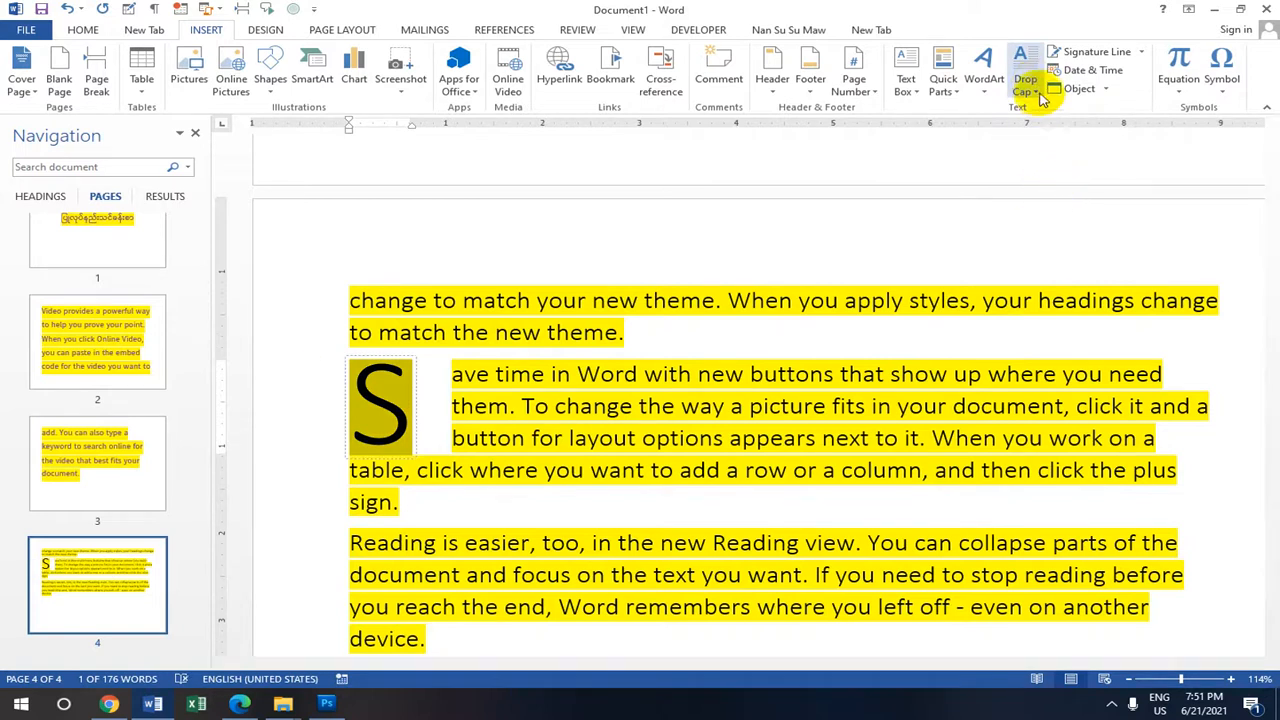
In Drop Cap Options, set the S drop cap's lines to drop to 5
left_click(1033, 92)
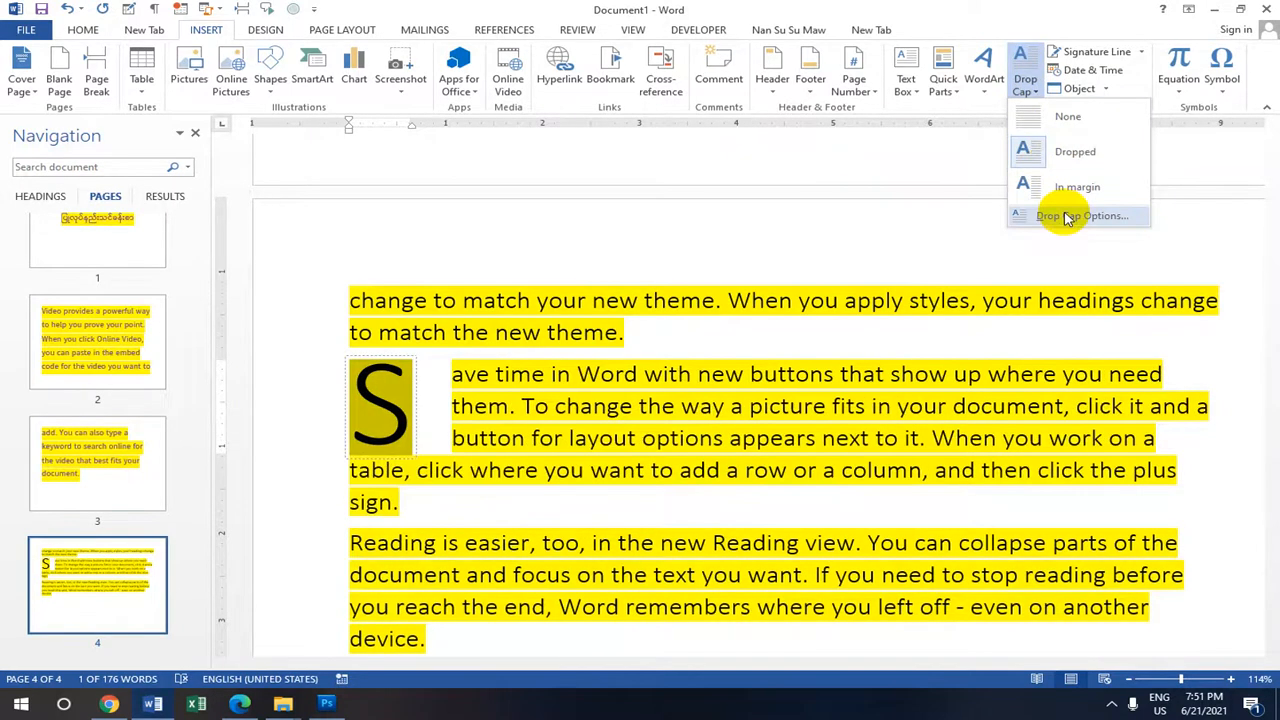
left_click(1066, 218)
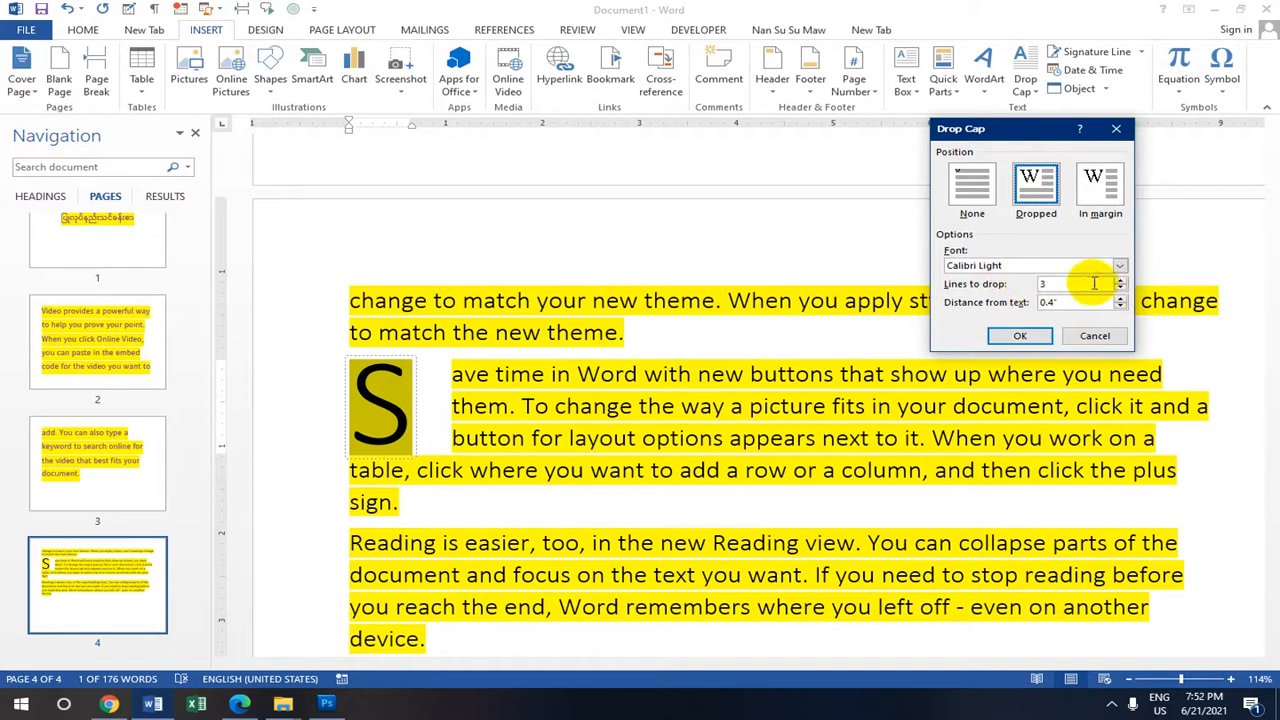
left_click(997, 283)
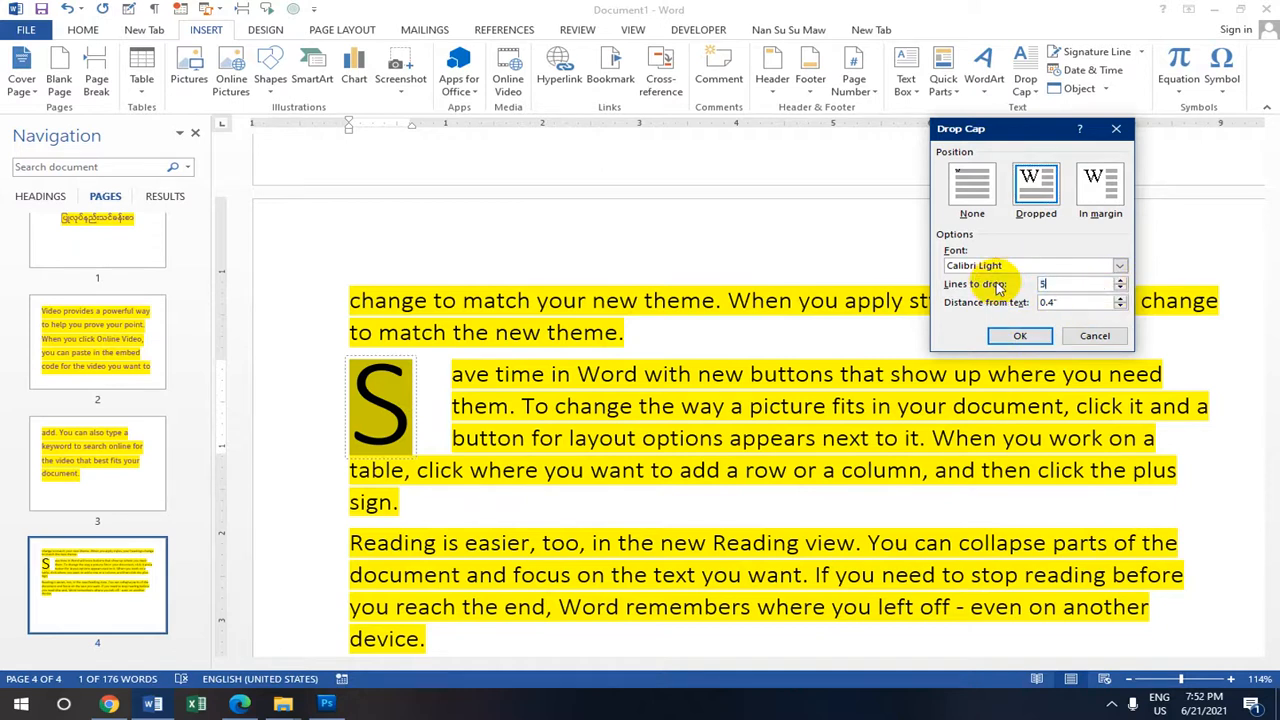
type("5")
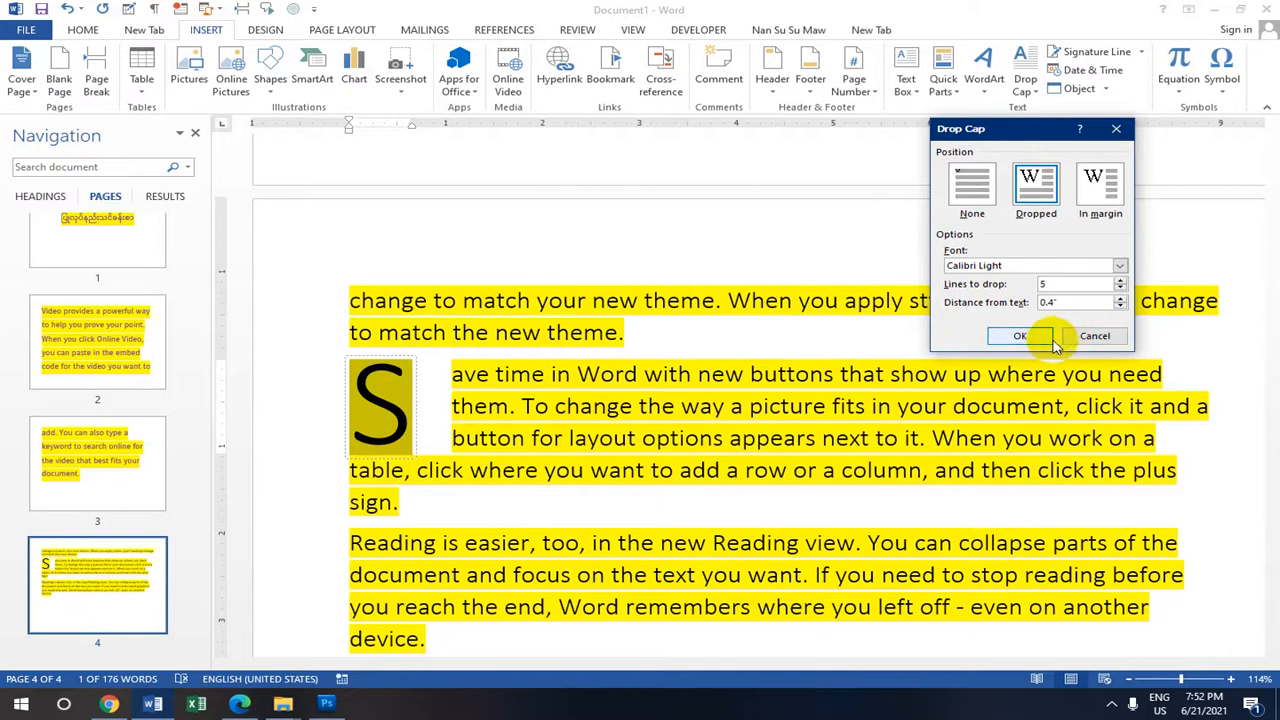
left_click(1022, 336)
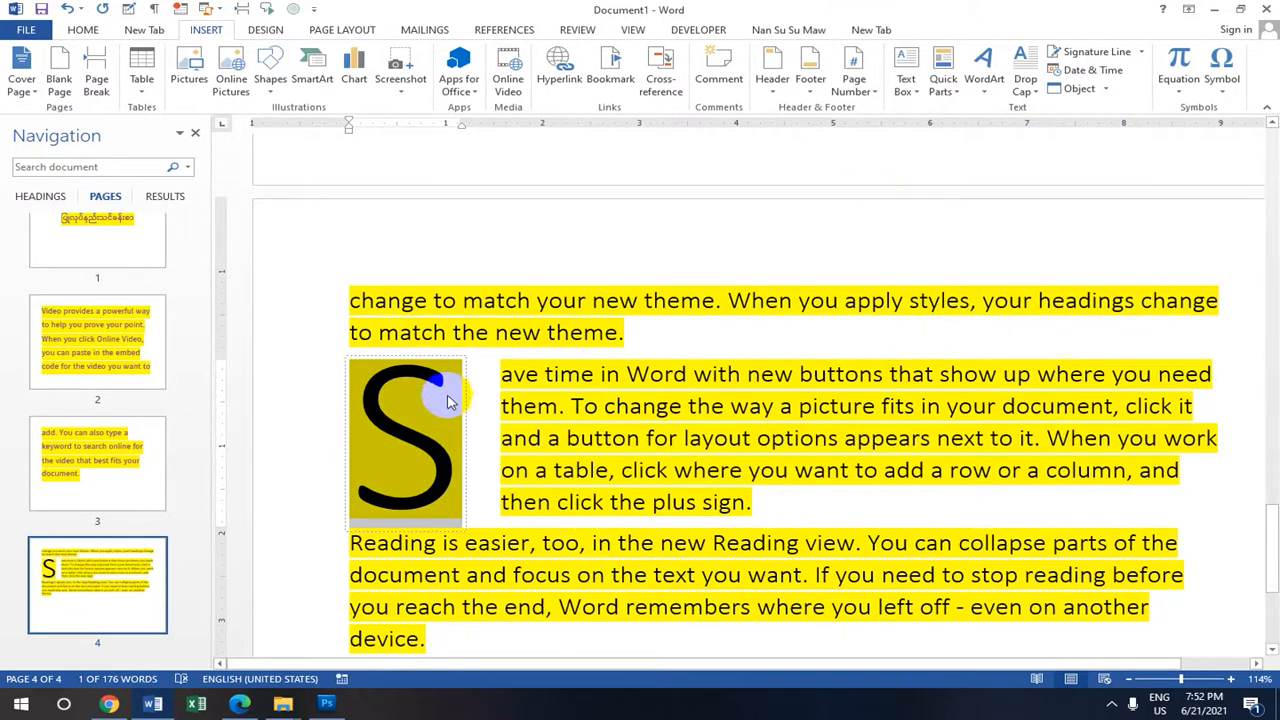
Select the S drop cap and use Drop Cap Options to set it In margin with the Cambria font and 1 line to drop
left_click(461, 367)
left_click_drag(456, 366, 354, 366)
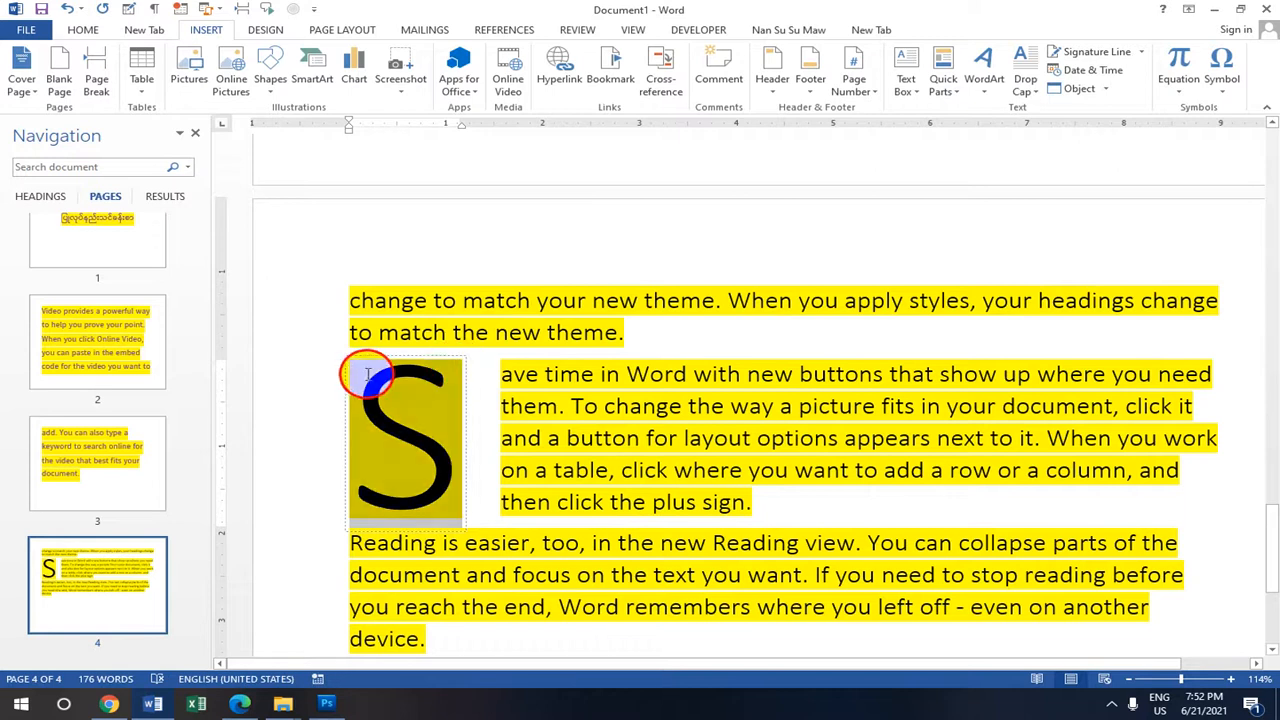
left_click(1033, 92)
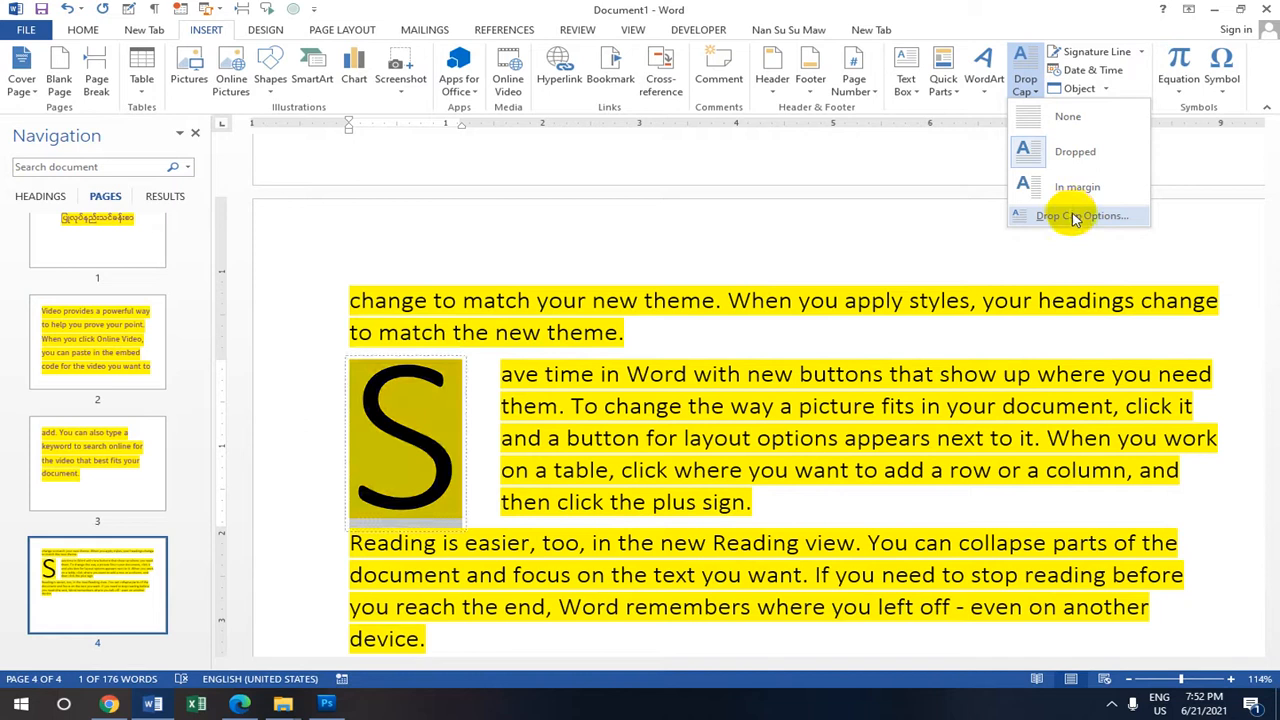
left_click(1082, 218)
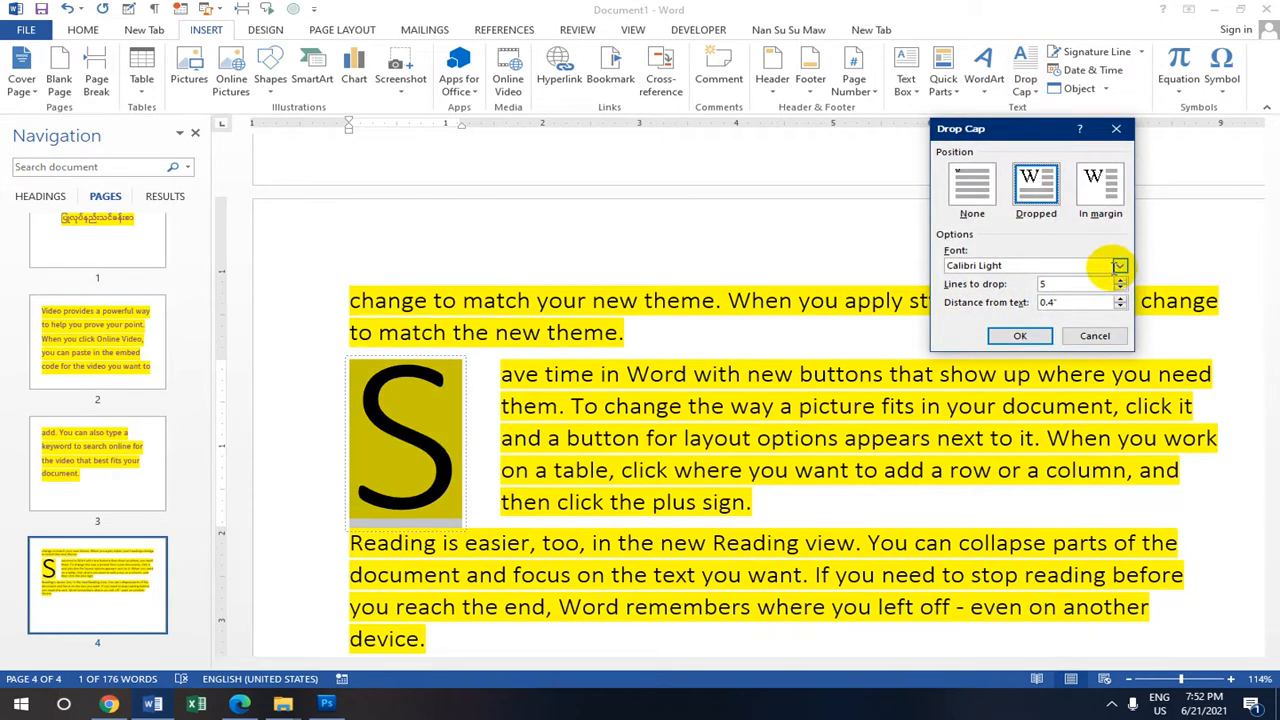
left_click(1120, 268)
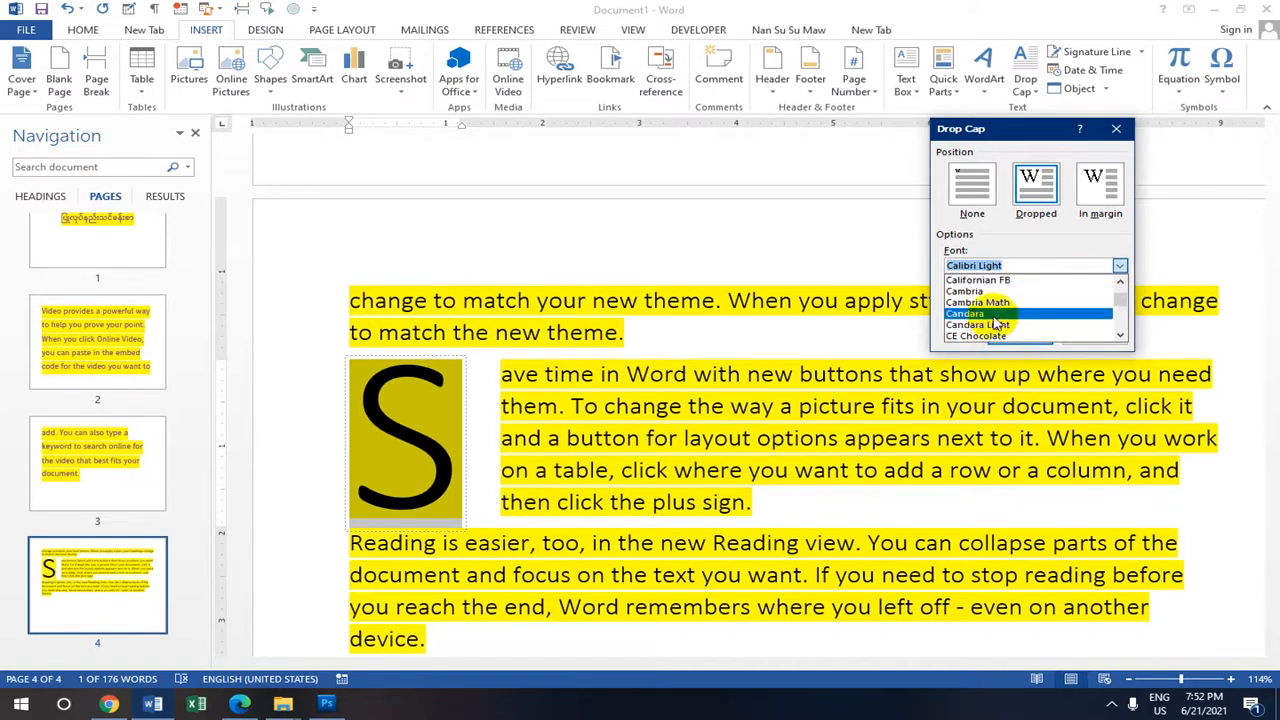
left_click(993, 288)
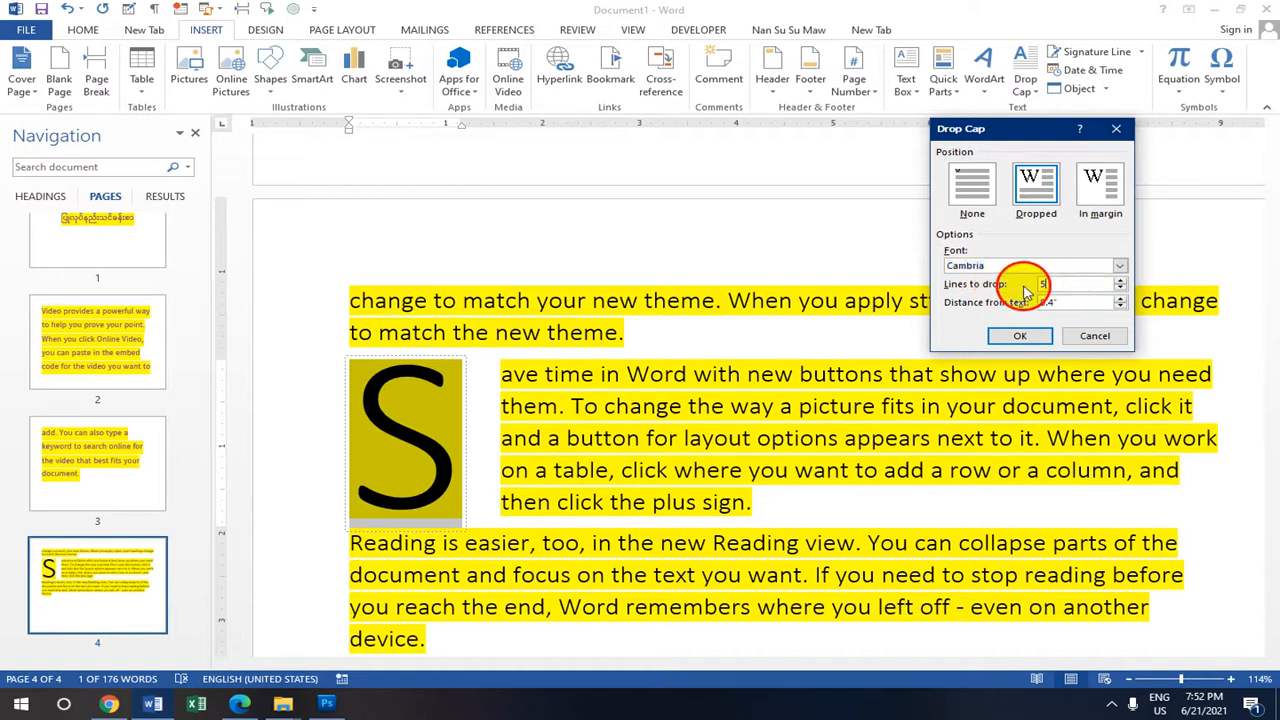
left_click_drag(1057, 284, 1042, 285)
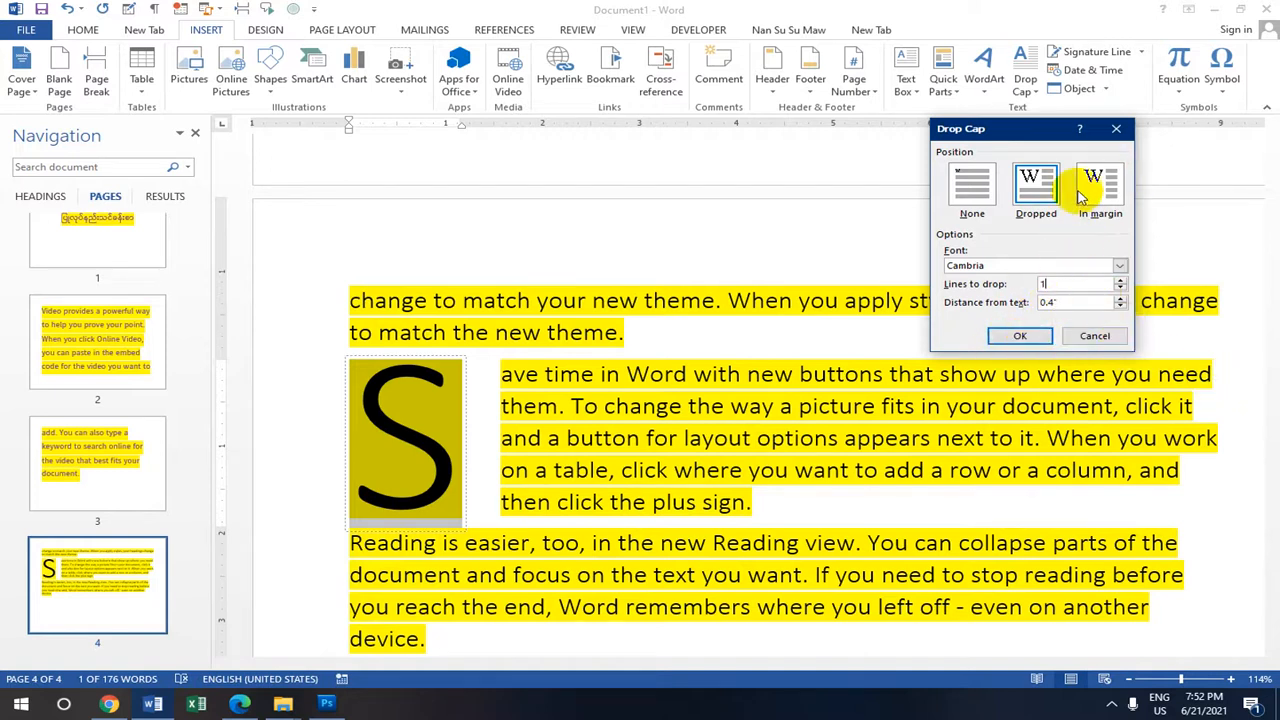
left_click(1020, 336)
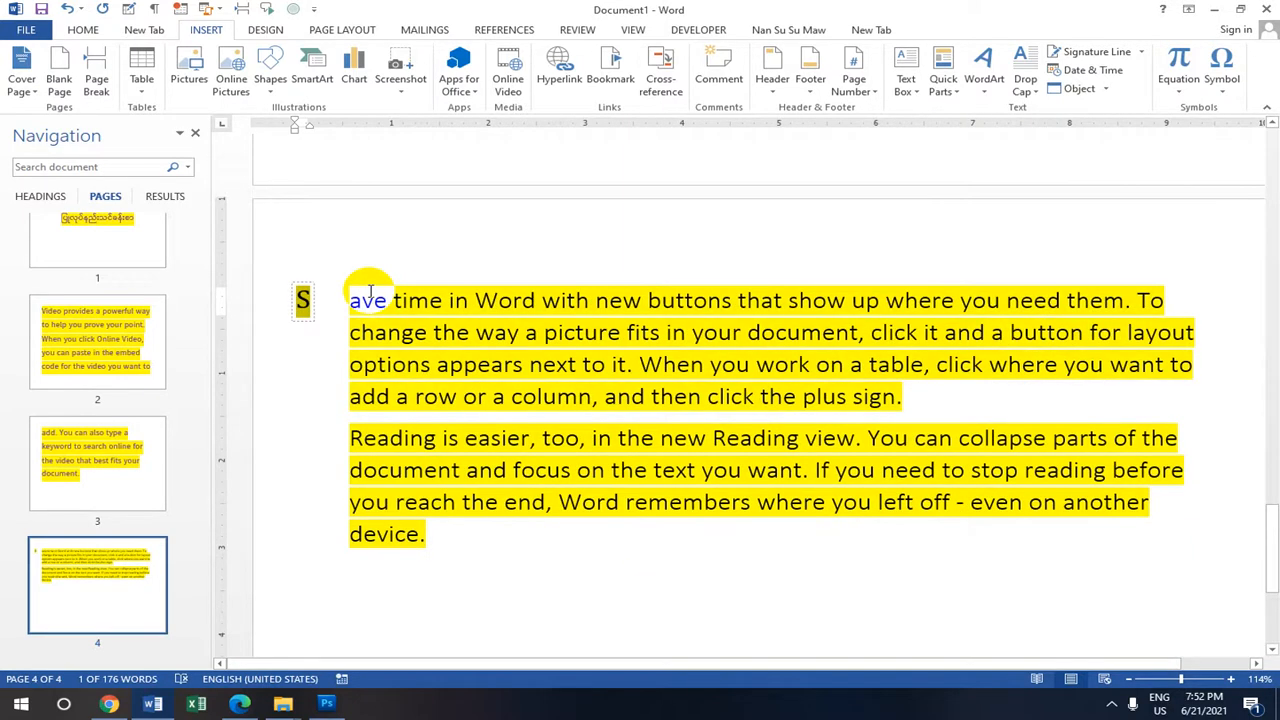
Use Drop Cap Options to set the S drop cap to 3 lines to drop, with In margin position and Cambria font
left_click(308, 312)
left_click(330, 302)
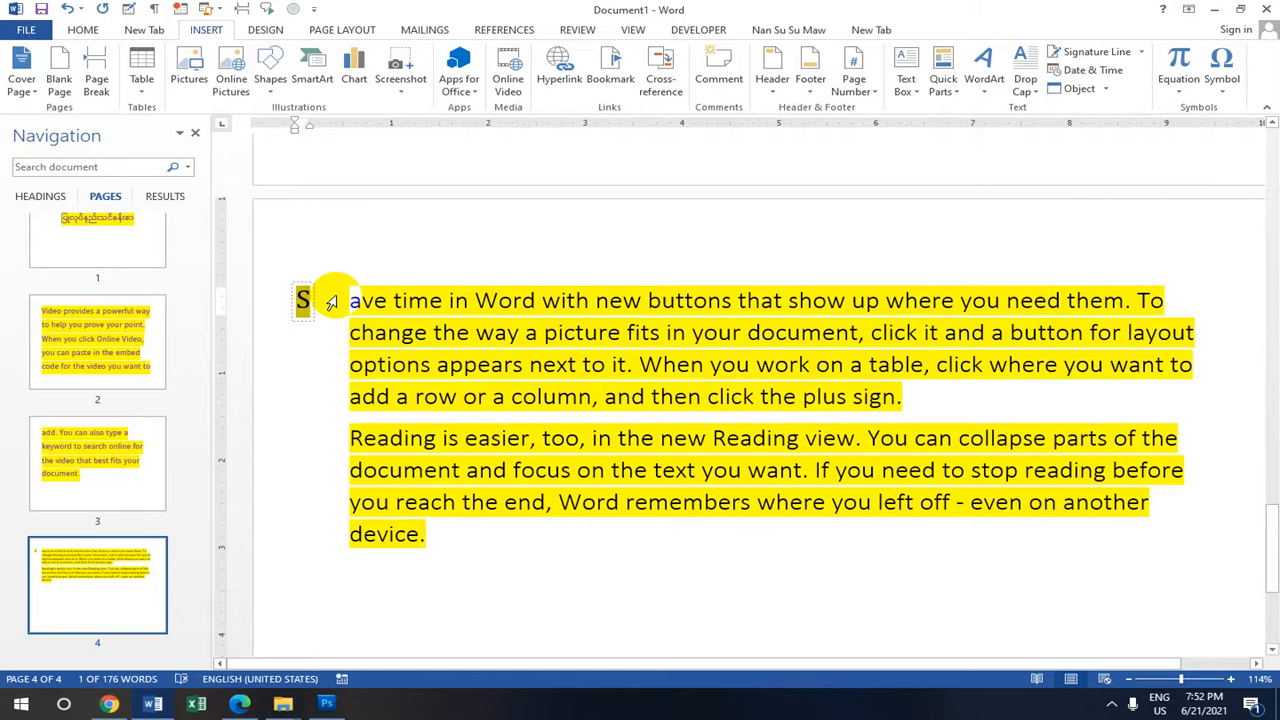
left_click(1027, 88)
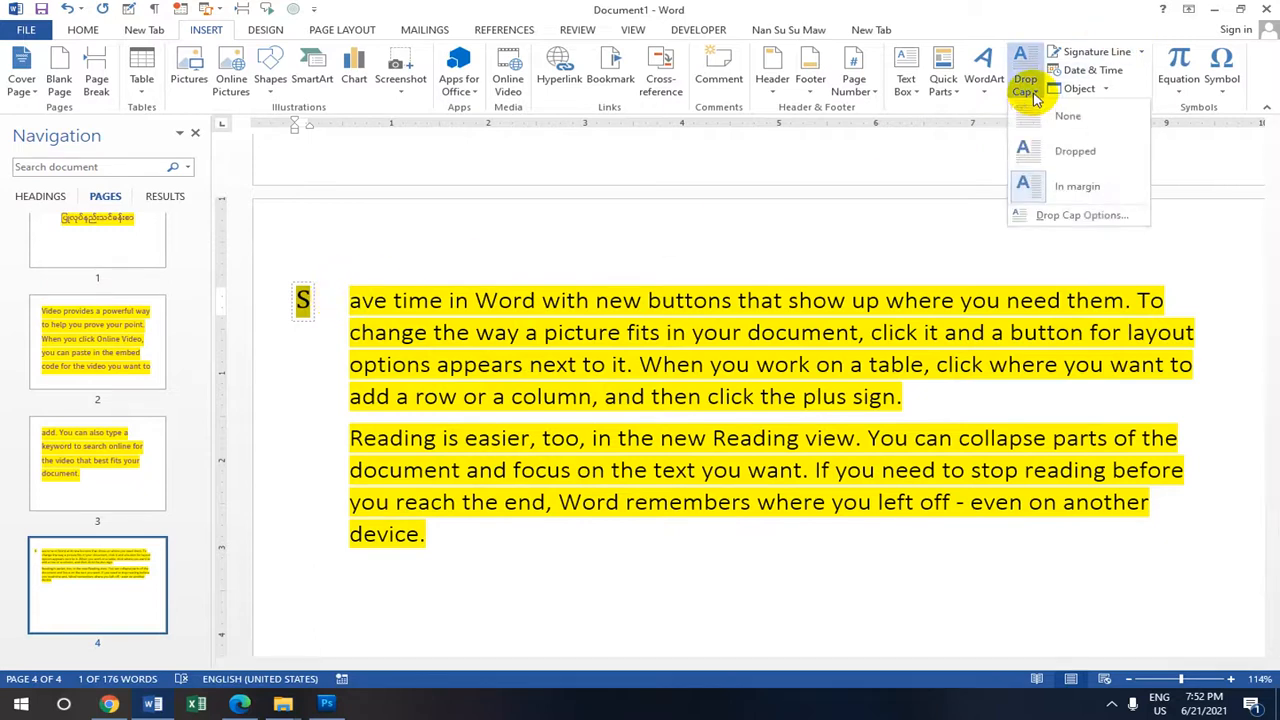
left_click(1045, 215)
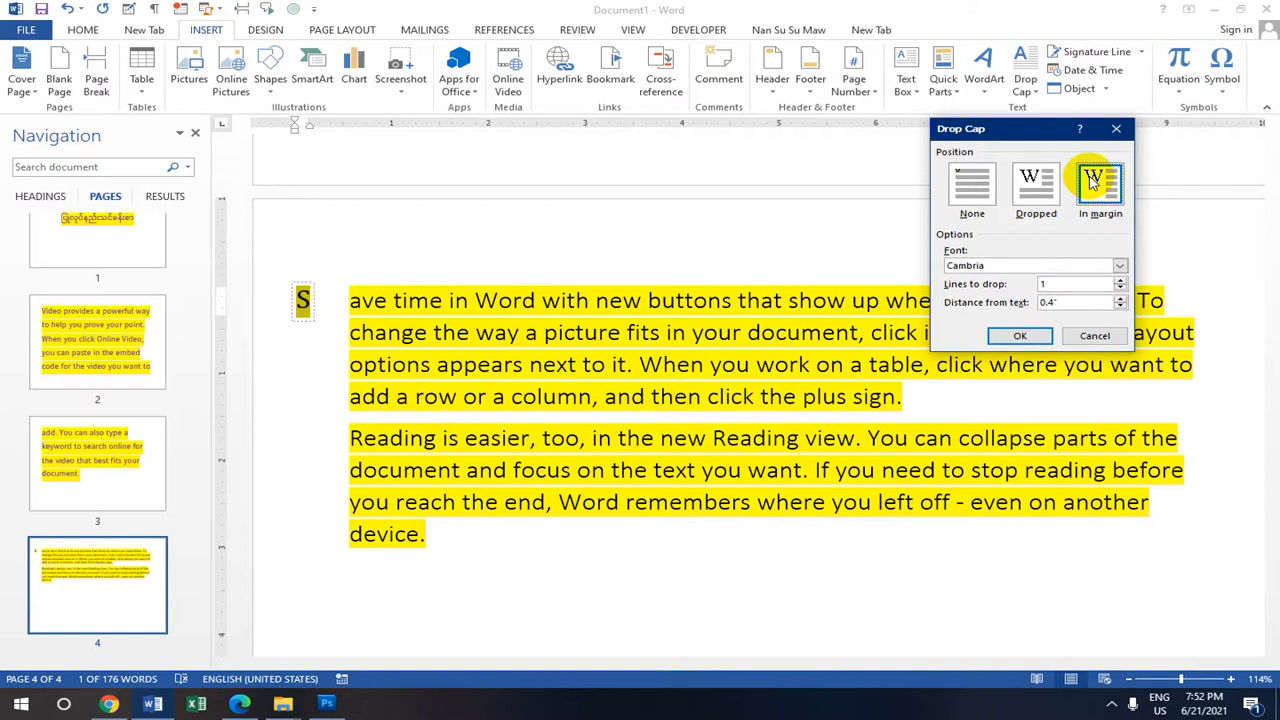
left_click(966, 180)
left_click(1105, 193)
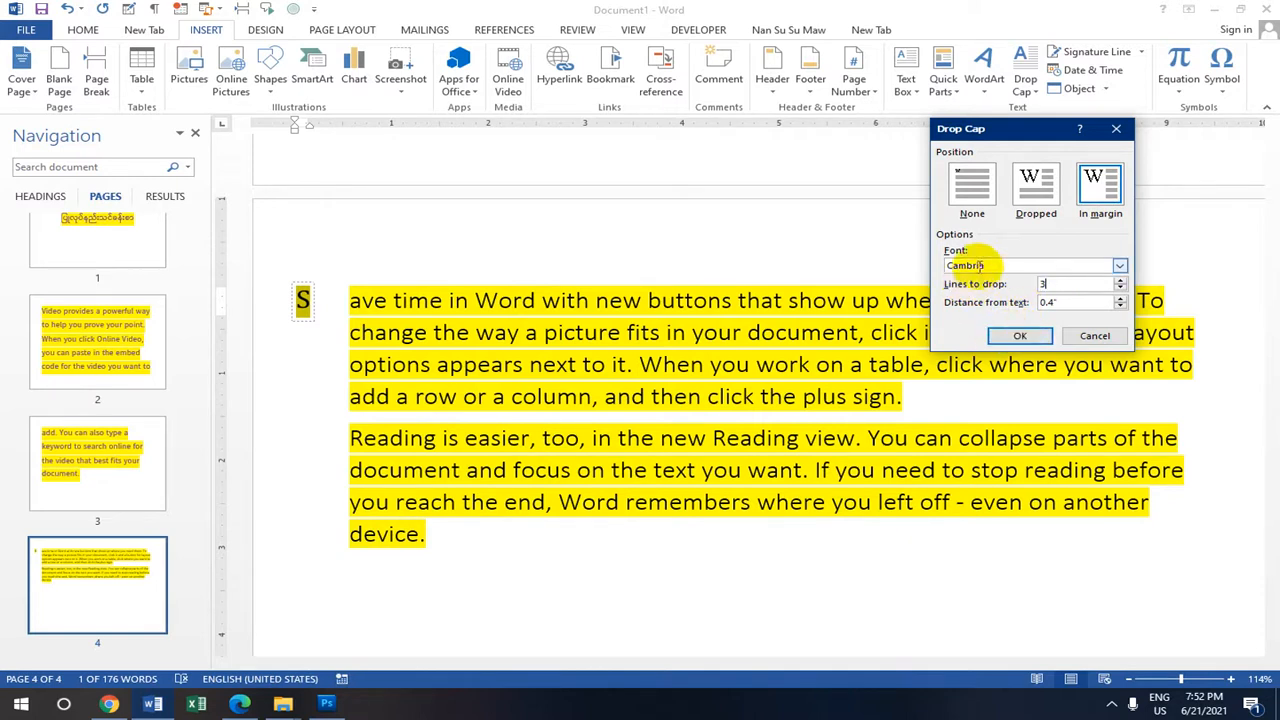
left_click(1119, 268)
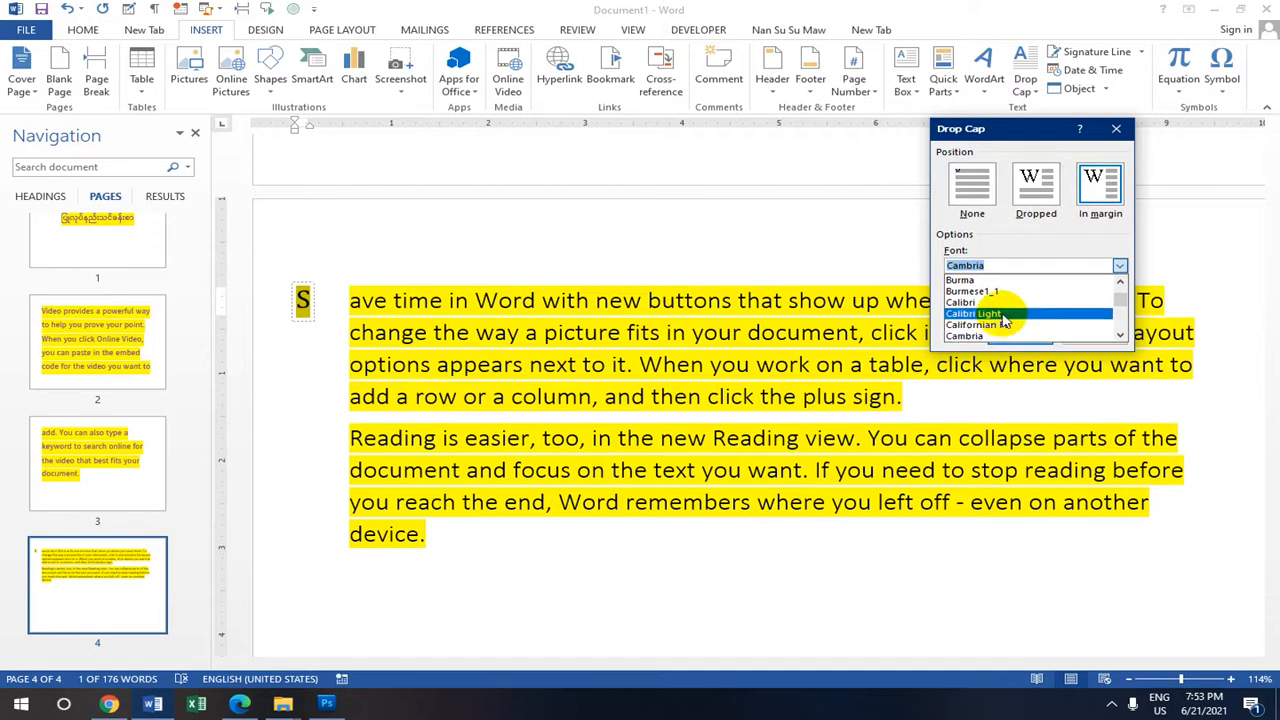
left_click(992, 337)
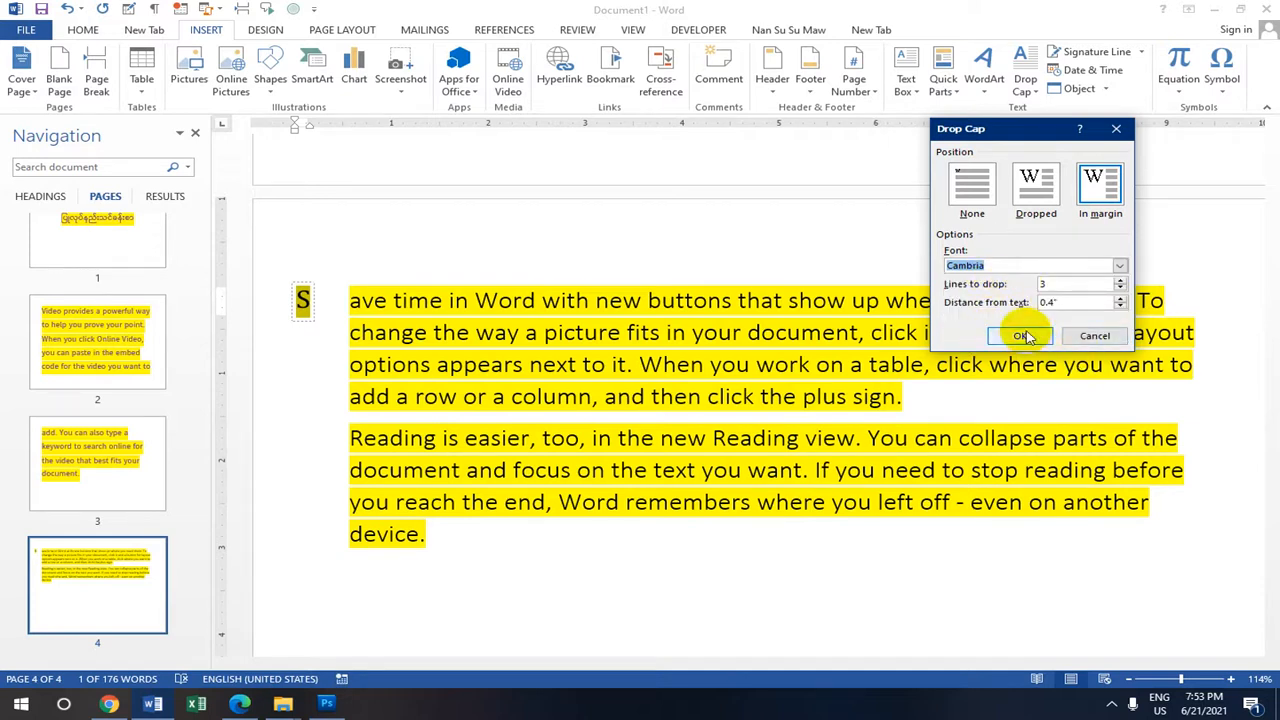
left_click(1022, 336)
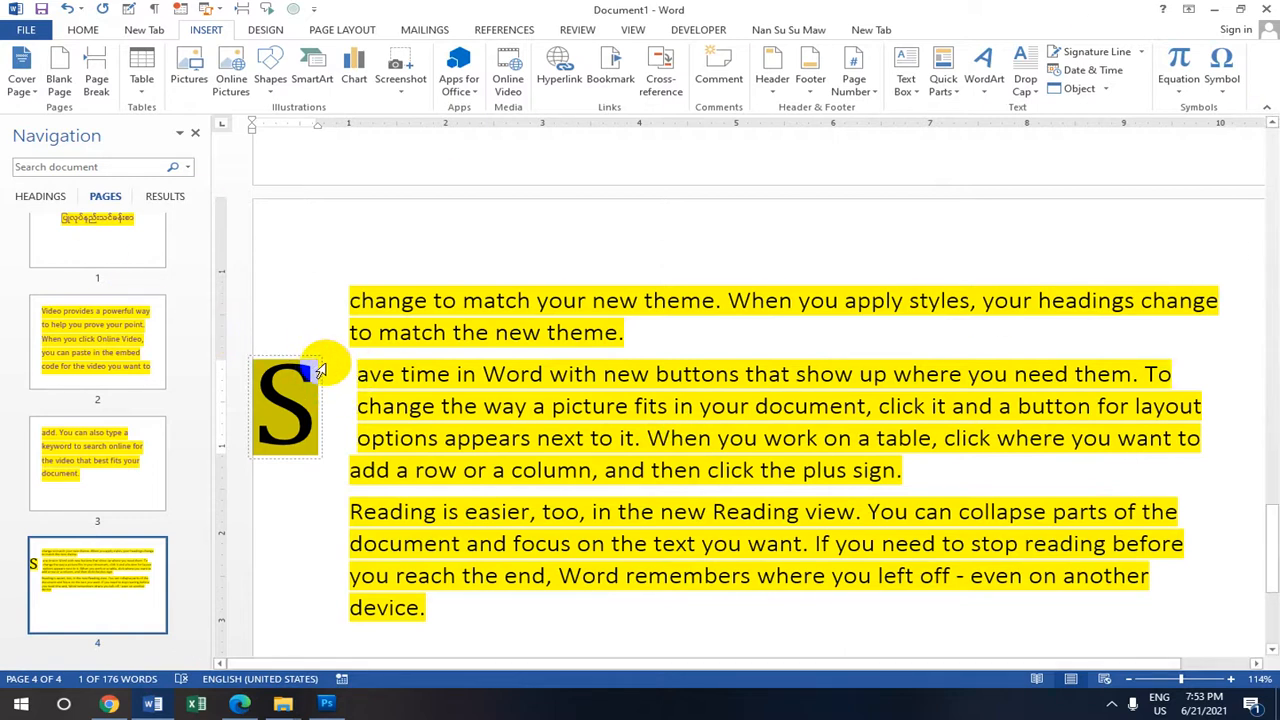
Apply the In margin drop cap style to the S of the "Save time in Word" paragraph
left_click(324, 368)
left_click(323, 369)
left_click(319, 366)
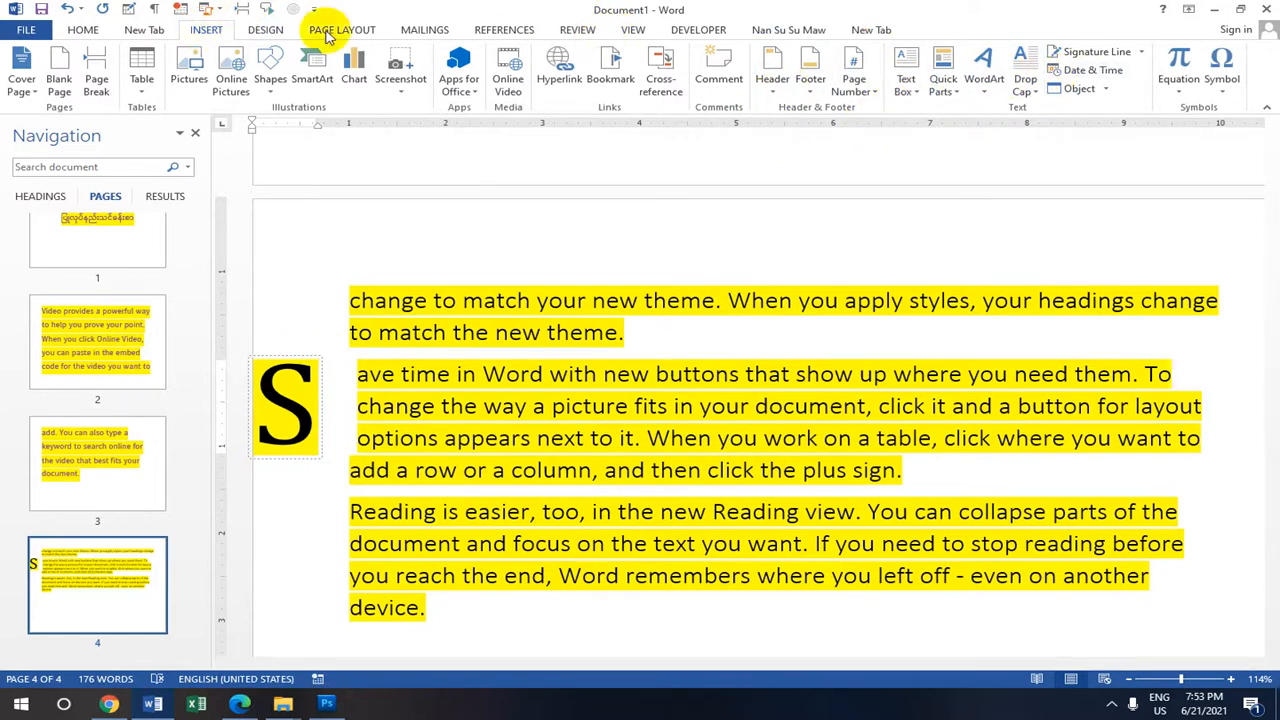
left_click(1025, 82)
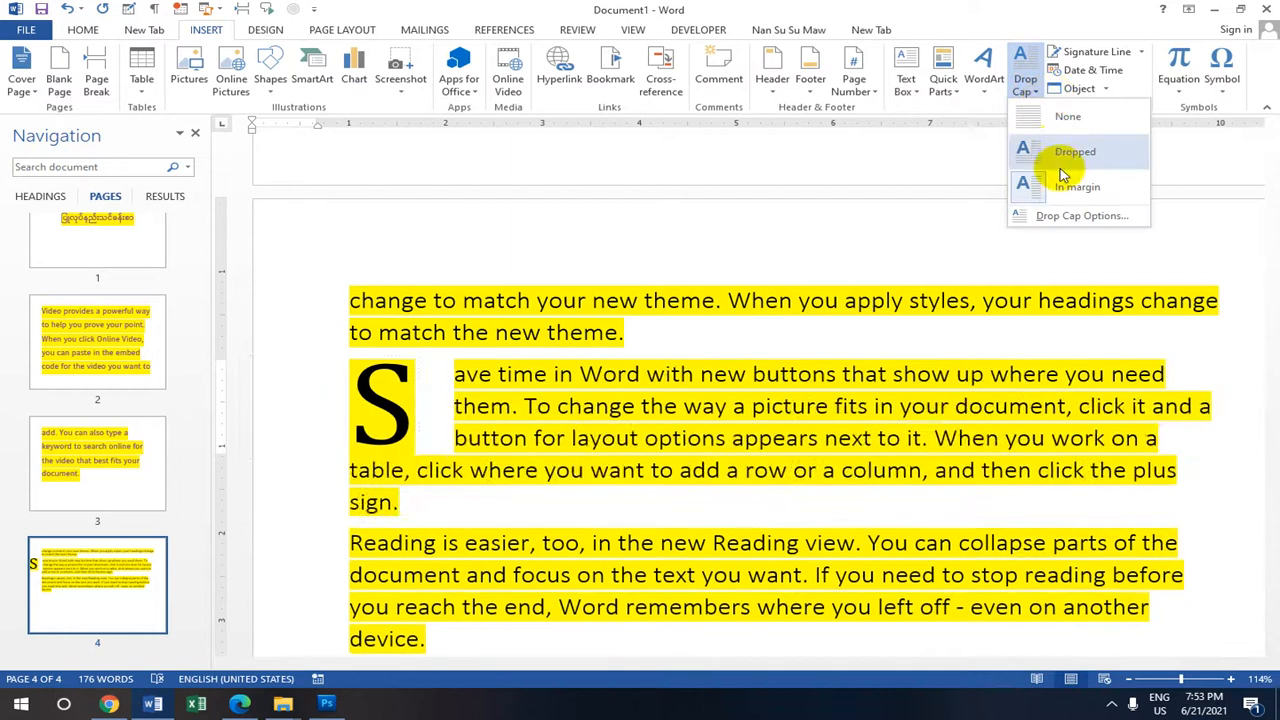
left_click(1070, 186)
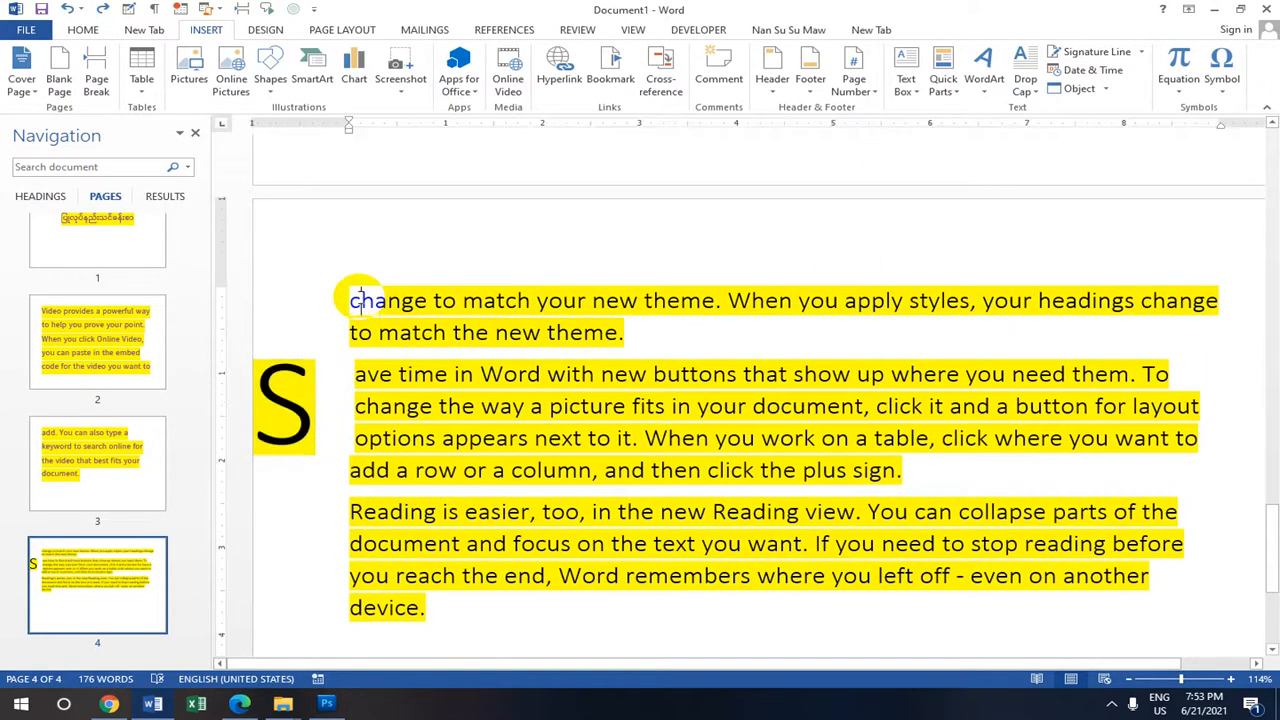
Select the initial c of "change to match" and, in Drop Cap Options, choose the Dropped position with 5 lines to drop
double_click(352, 299)
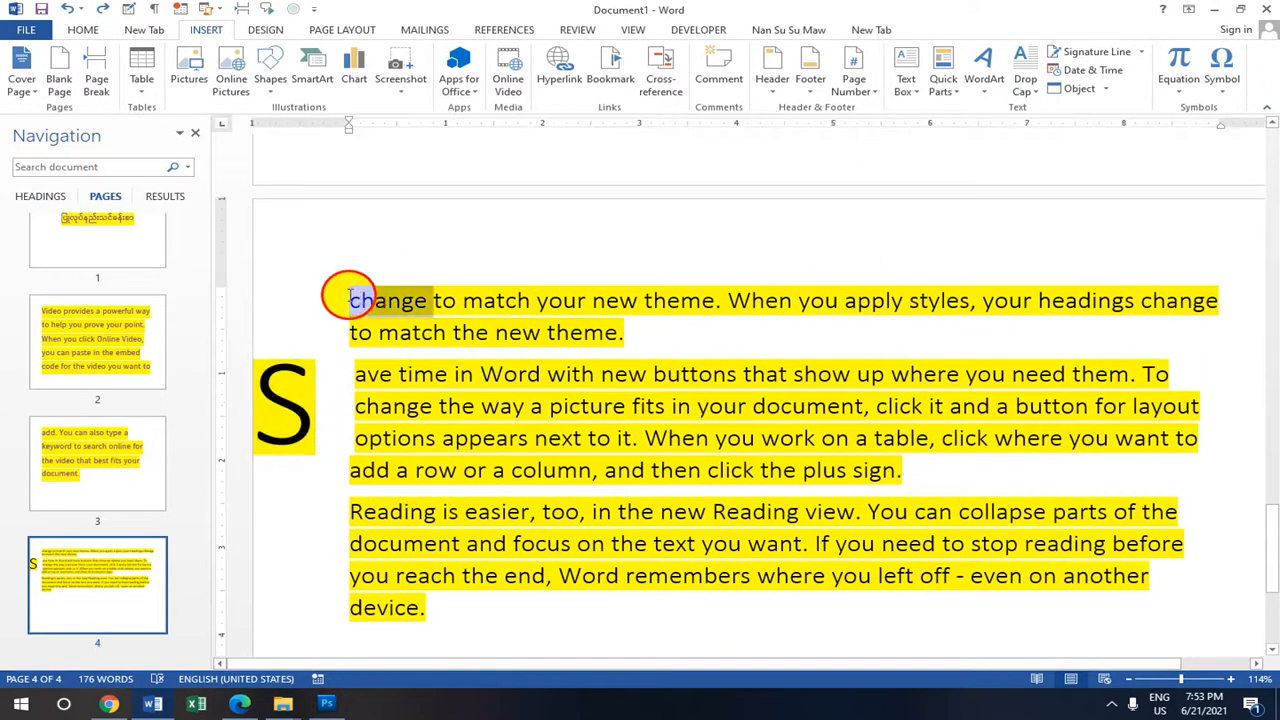
left_click(352, 300)
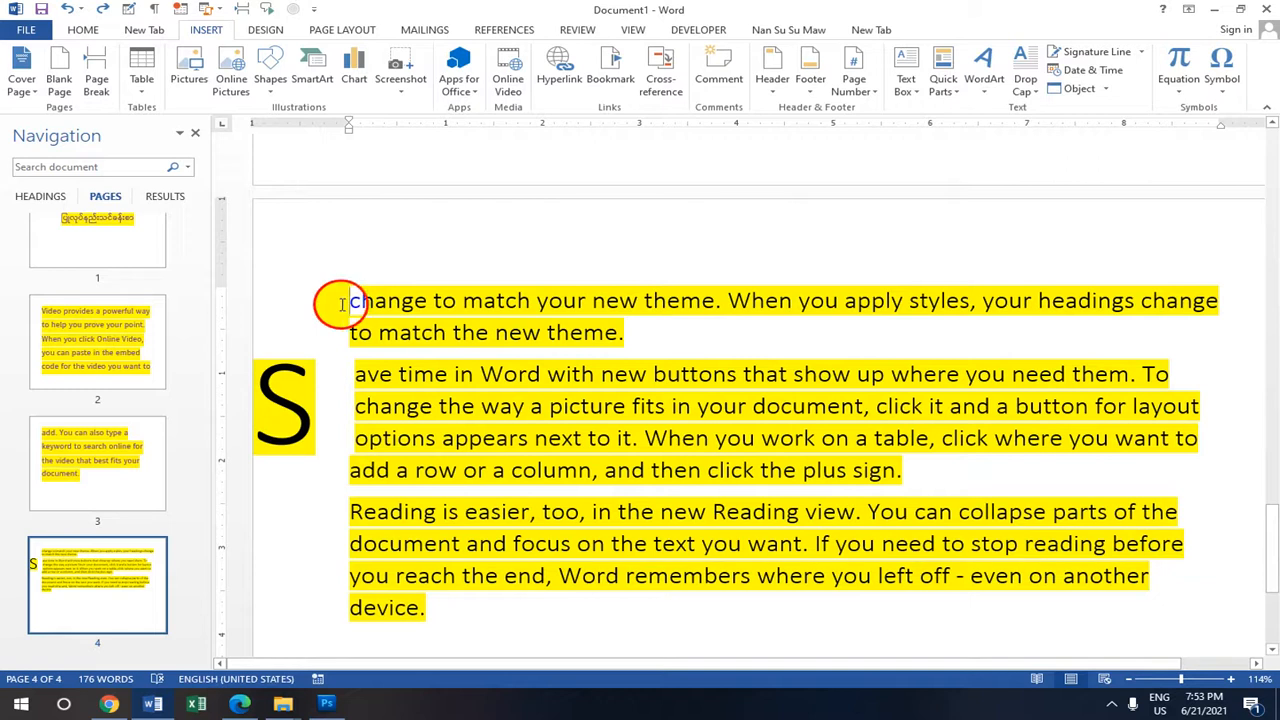
left_click_drag(350, 300, 360, 300)
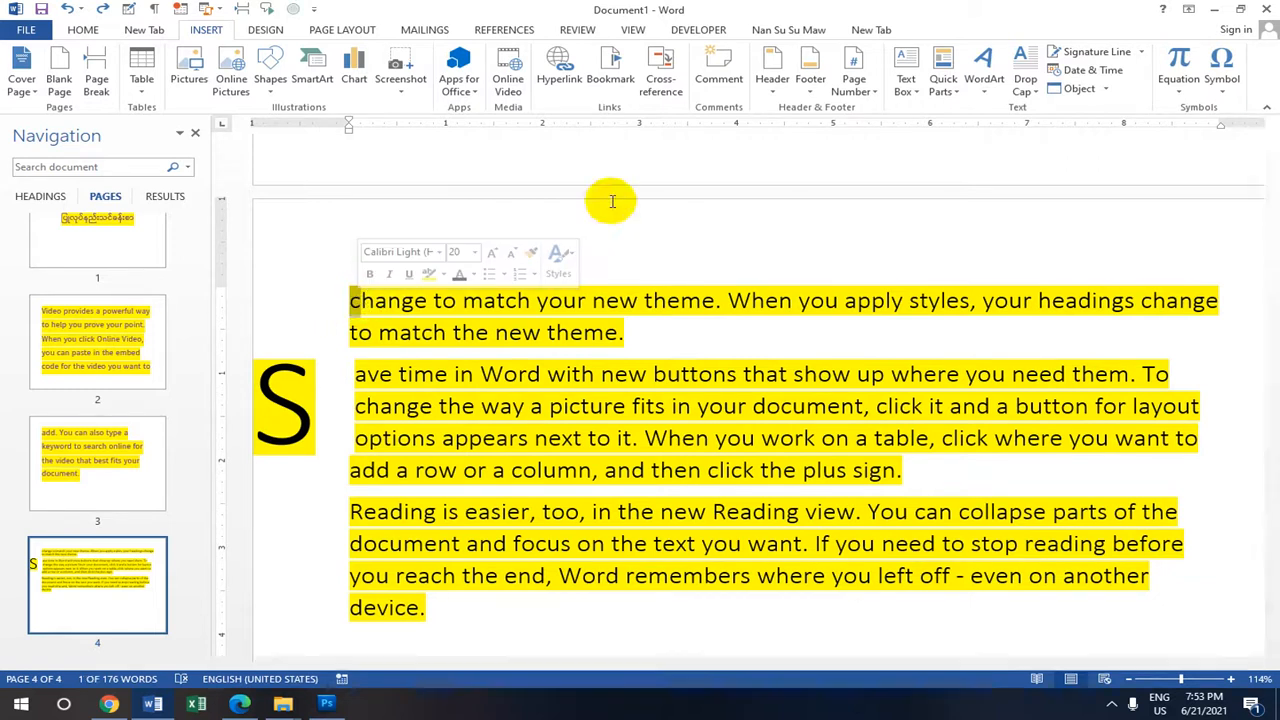
left_click(1020, 92)
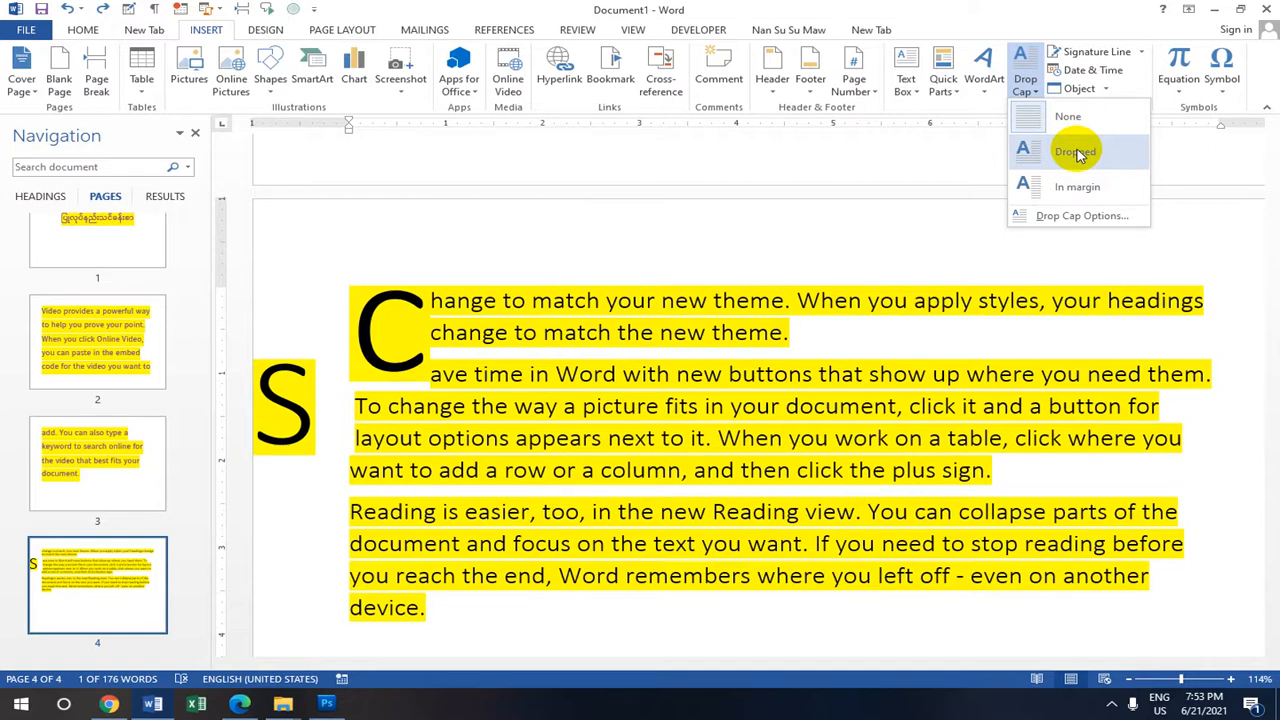
left_click(1088, 218)
left_click(1036, 186)
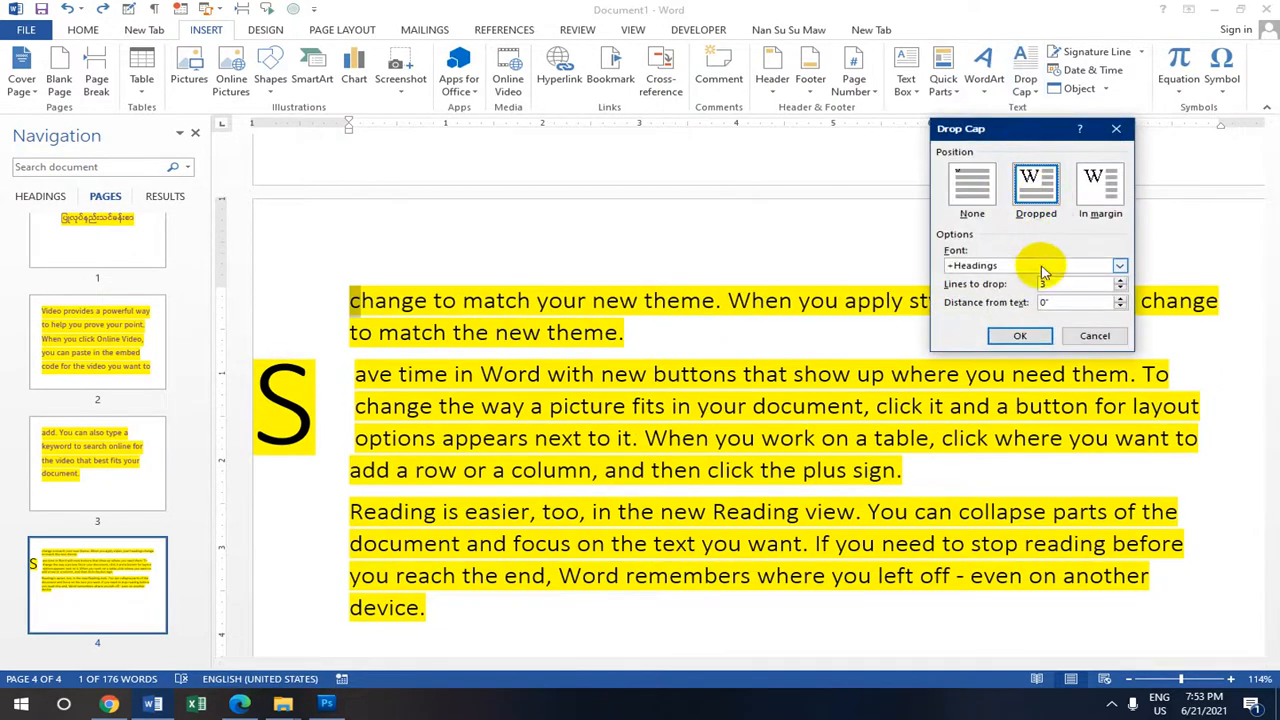
left_click_drag(1074, 284, 975, 298)
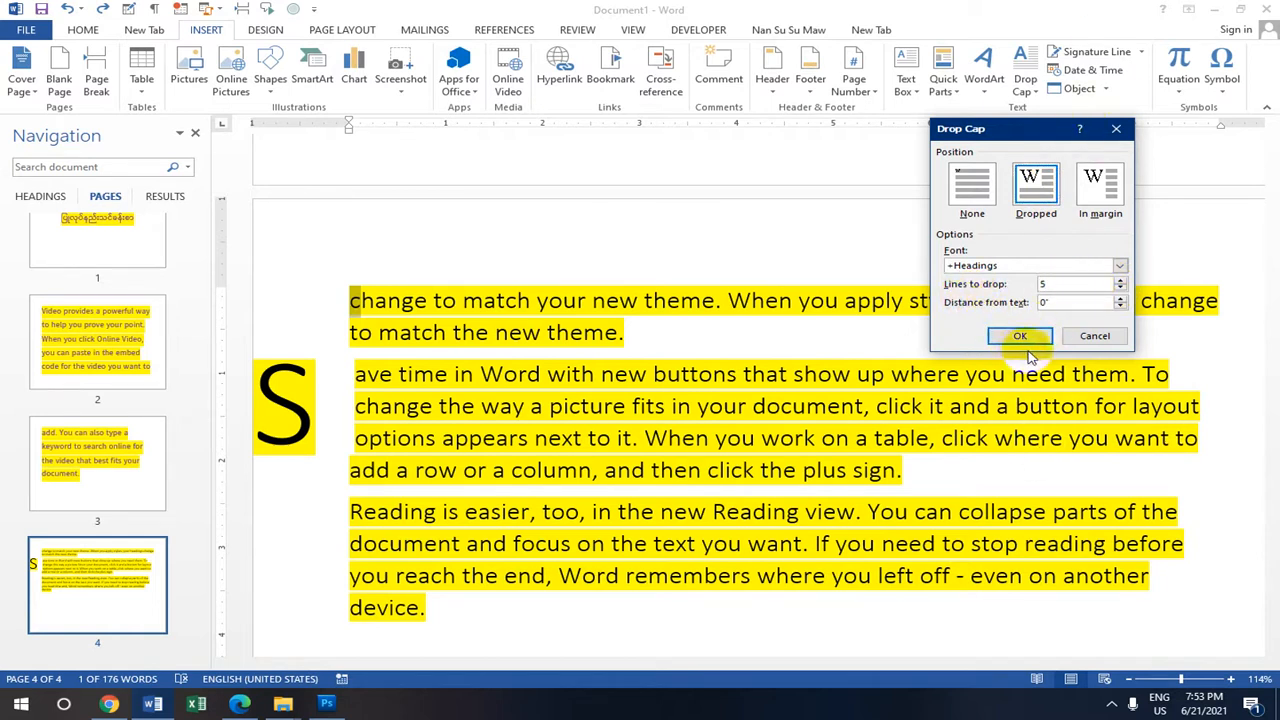
Compare the None, Dropped and In margin positions for the initial C and apply the drop cap with the Dropped position
left_click(1100, 188)
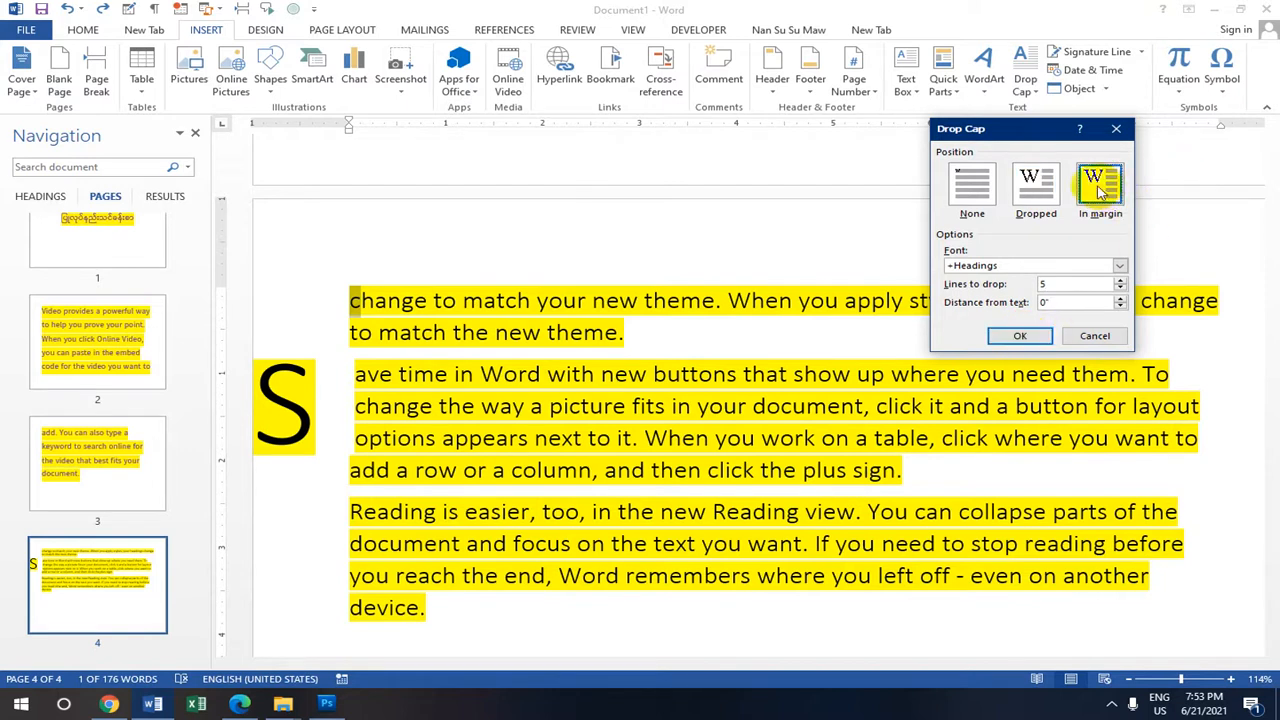
left_click(972, 185)
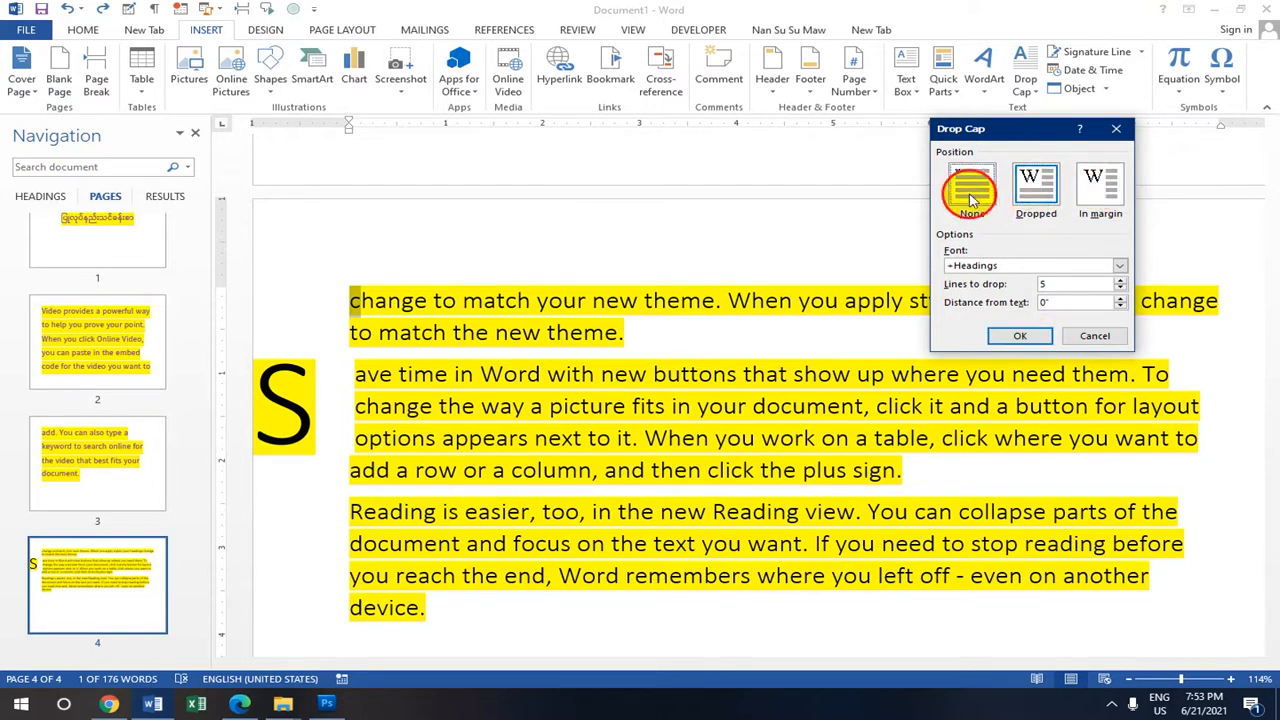
left_click(1038, 188)
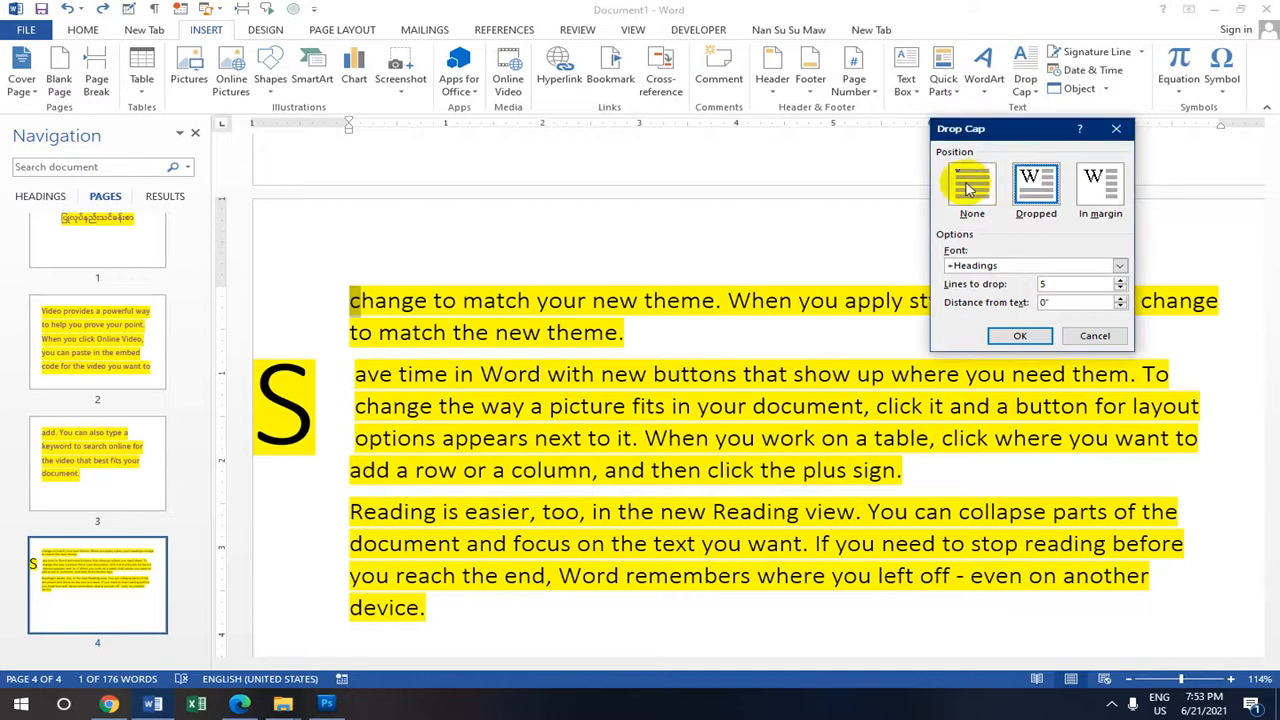
left_click(967, 188)
left_click(1036, 186)
left_click(972, 190)
left_click(1034, 184)
left_click(1096, 184)
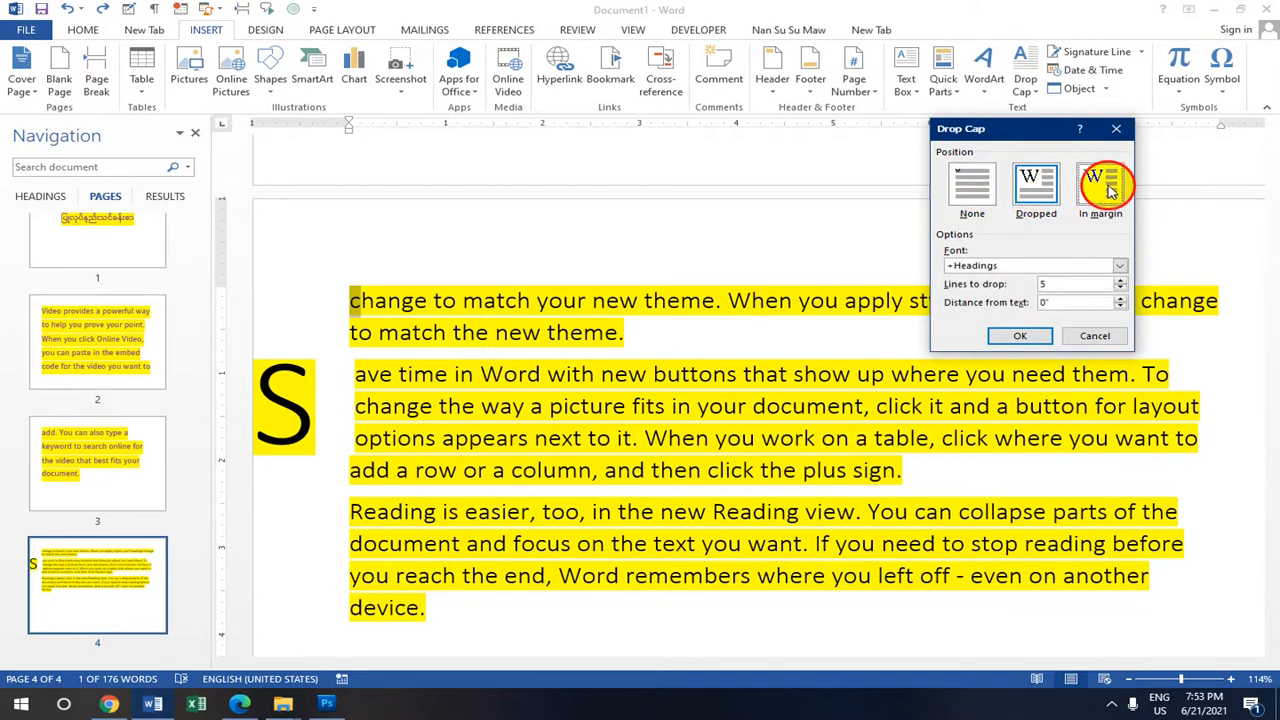
left_click(1019, 335)
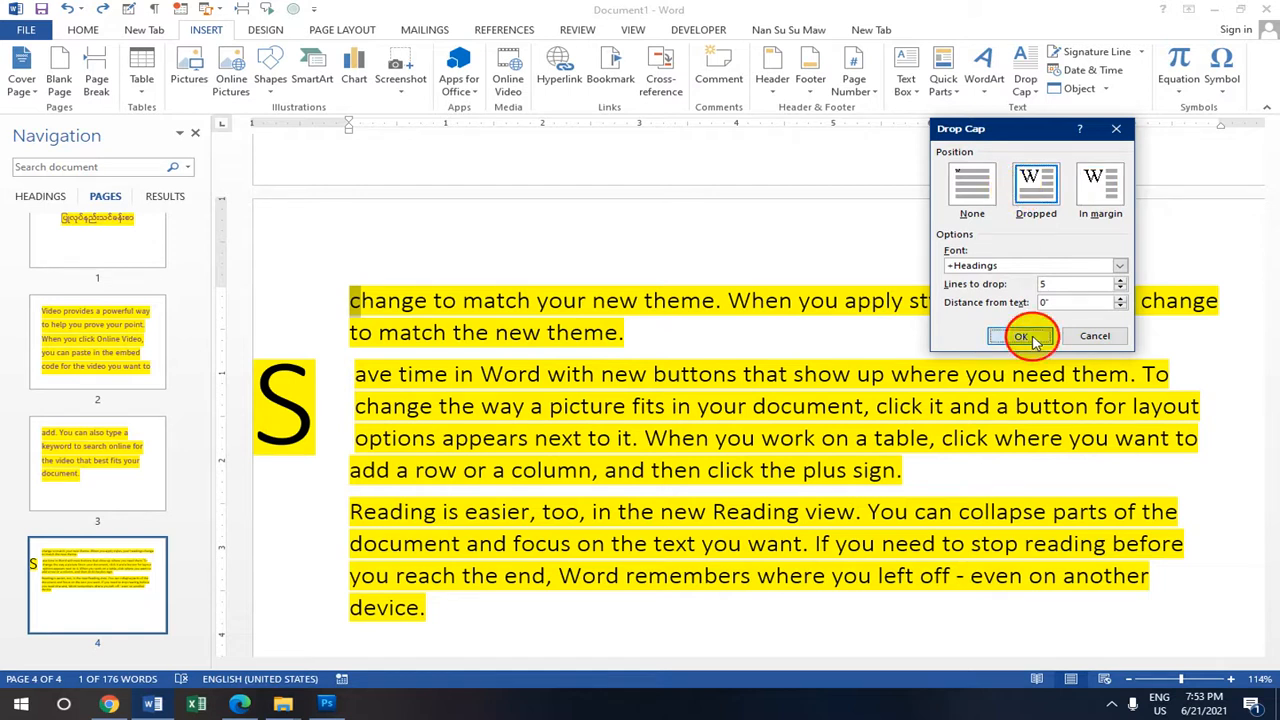
scroll(459, 349, "down", 2)
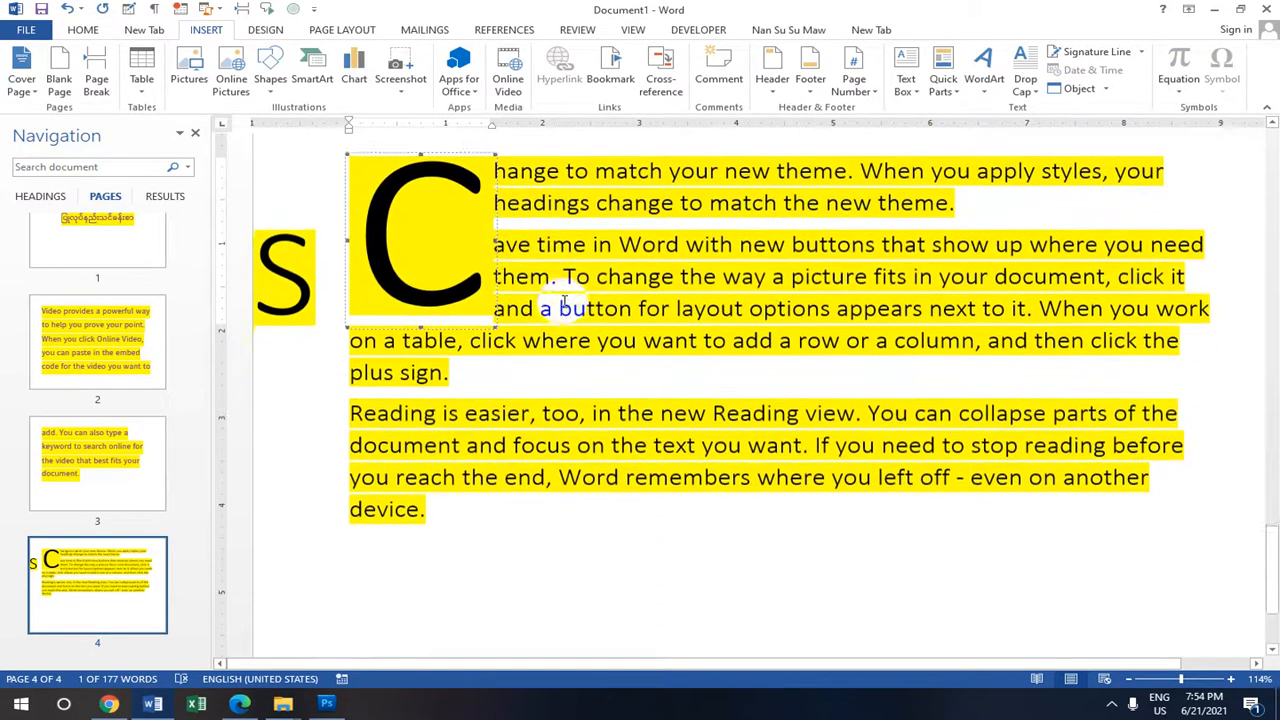
scroll(563, 303, "up", 3)
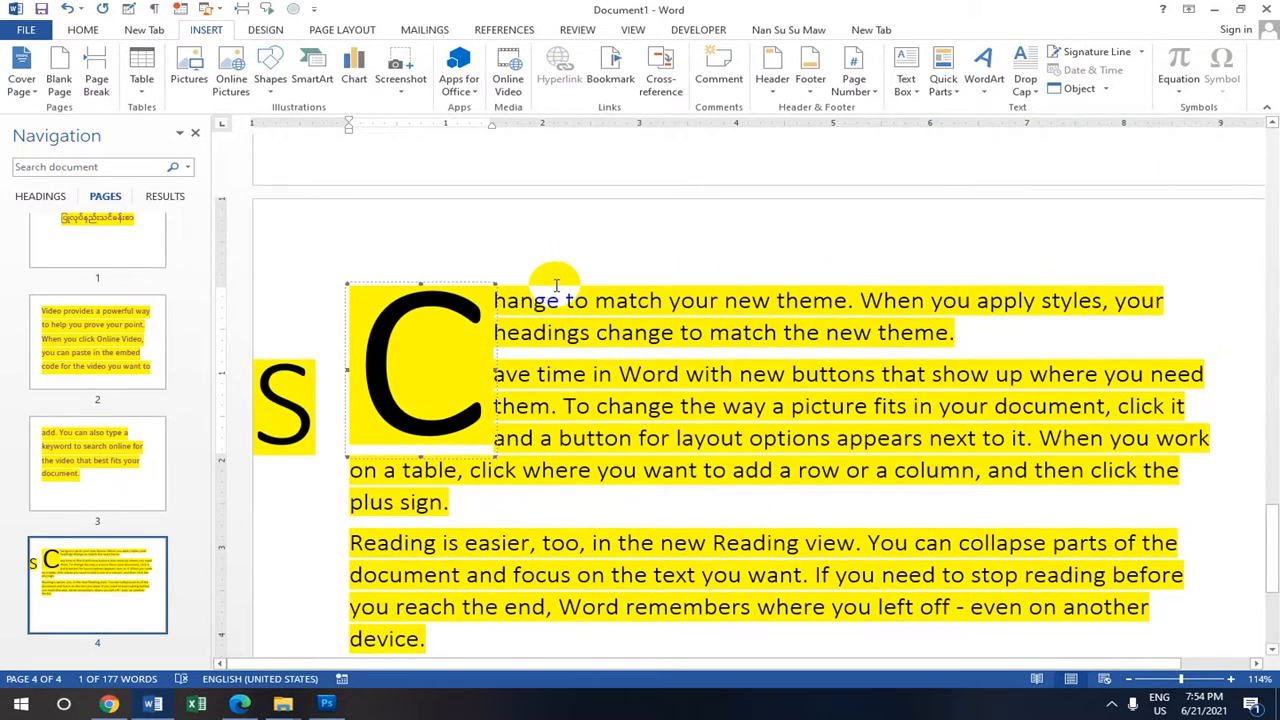
Review the Drop Cap options for the initial C, keeping the Dropped position with 5 lines to drop
left_click(1030, 82)
left_click(1070, 217)
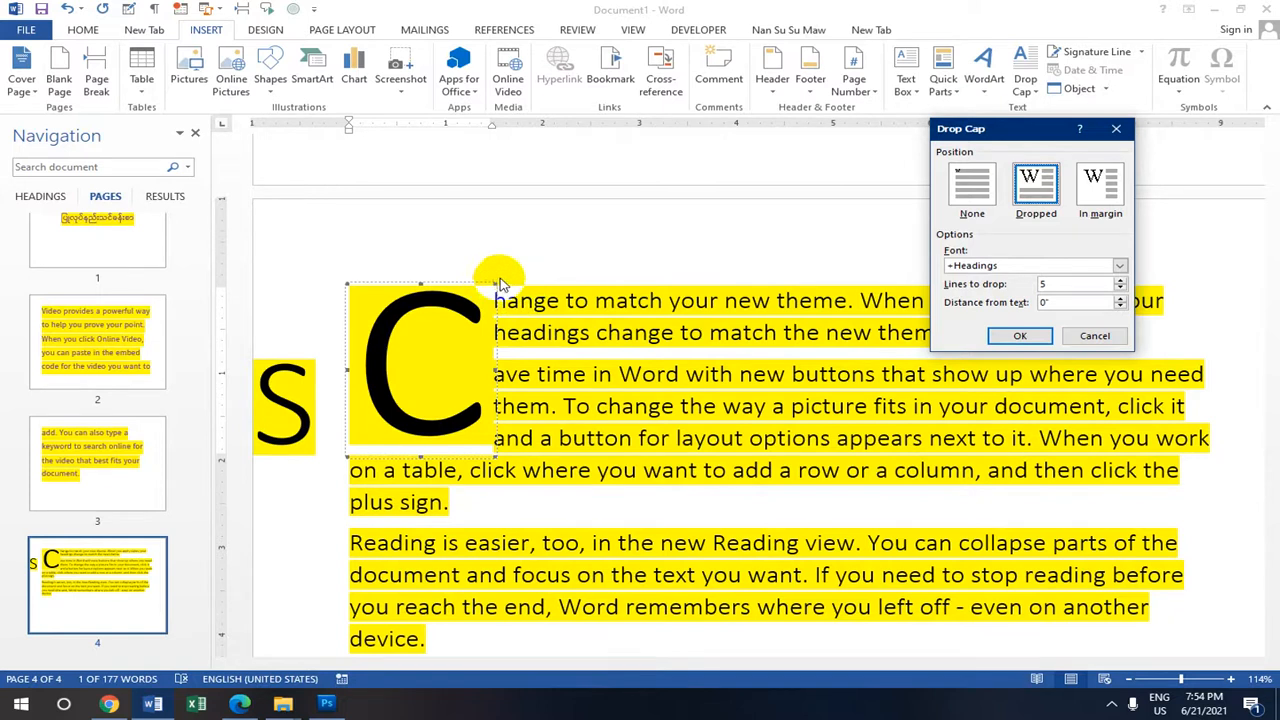
left_click(1004, 334)
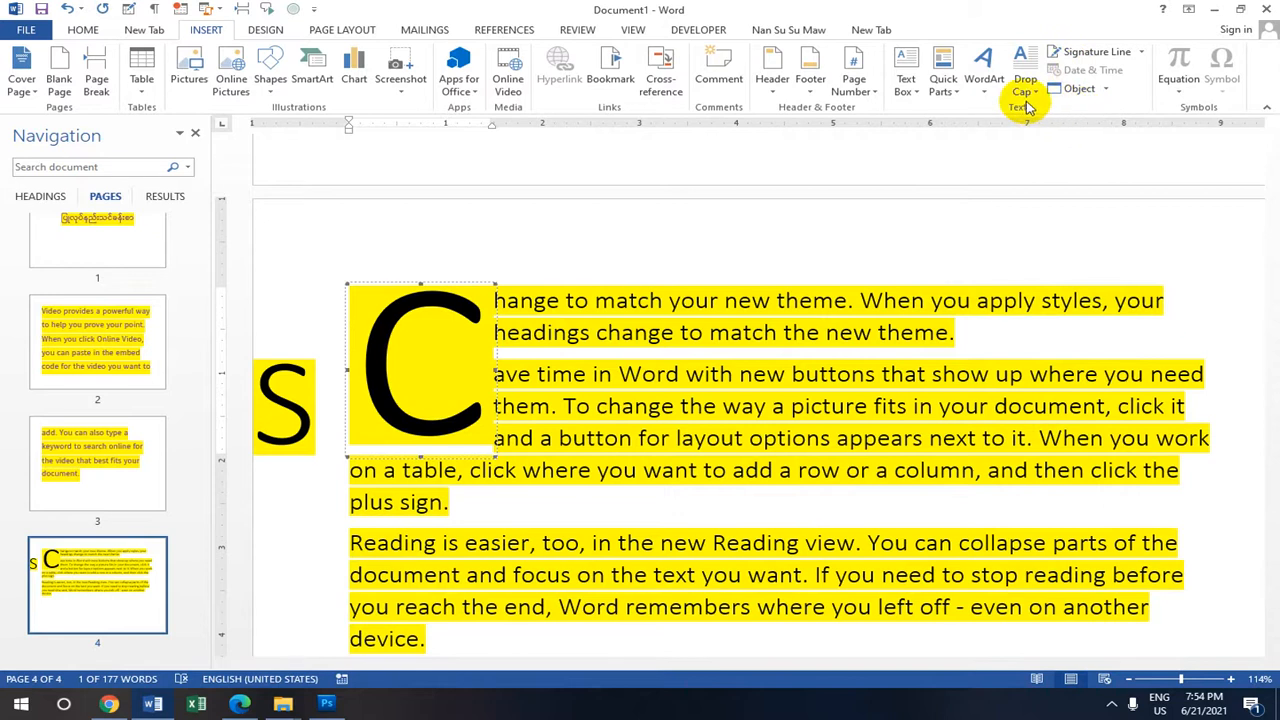
left_click(985, 92)
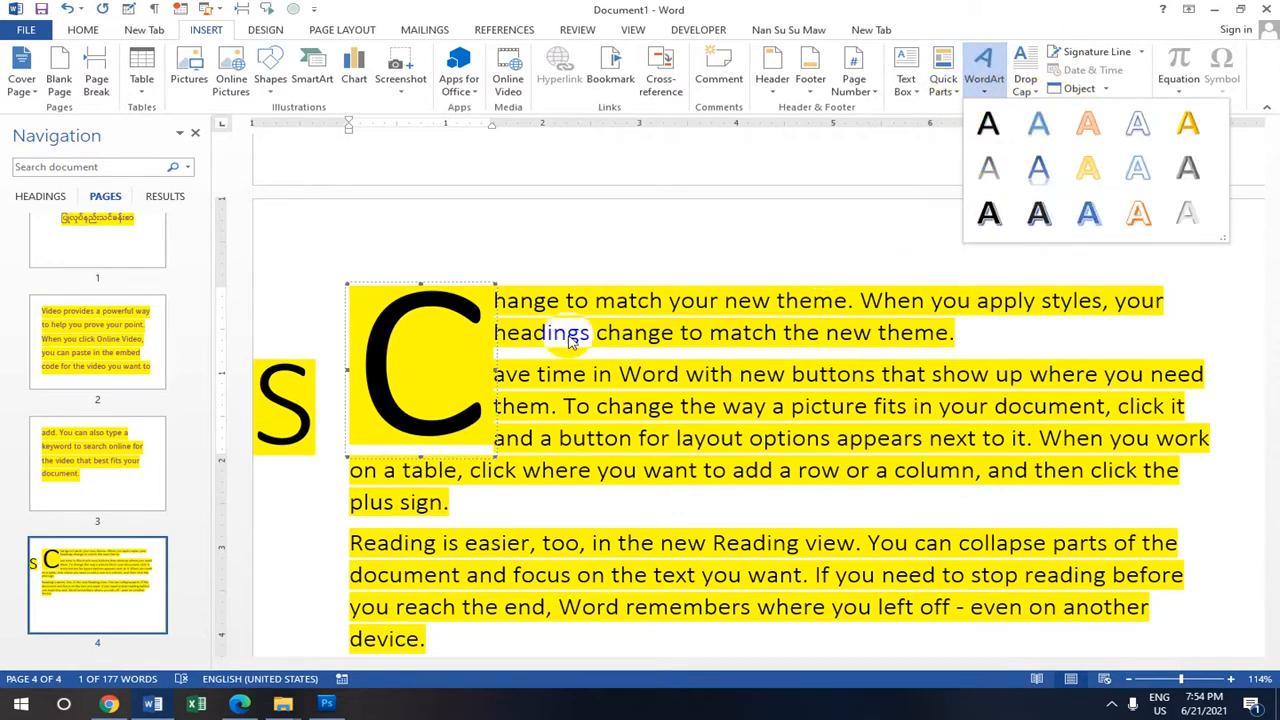
scroll(430, 330, "down", 3)
scroll(423, 290, "up", 3)
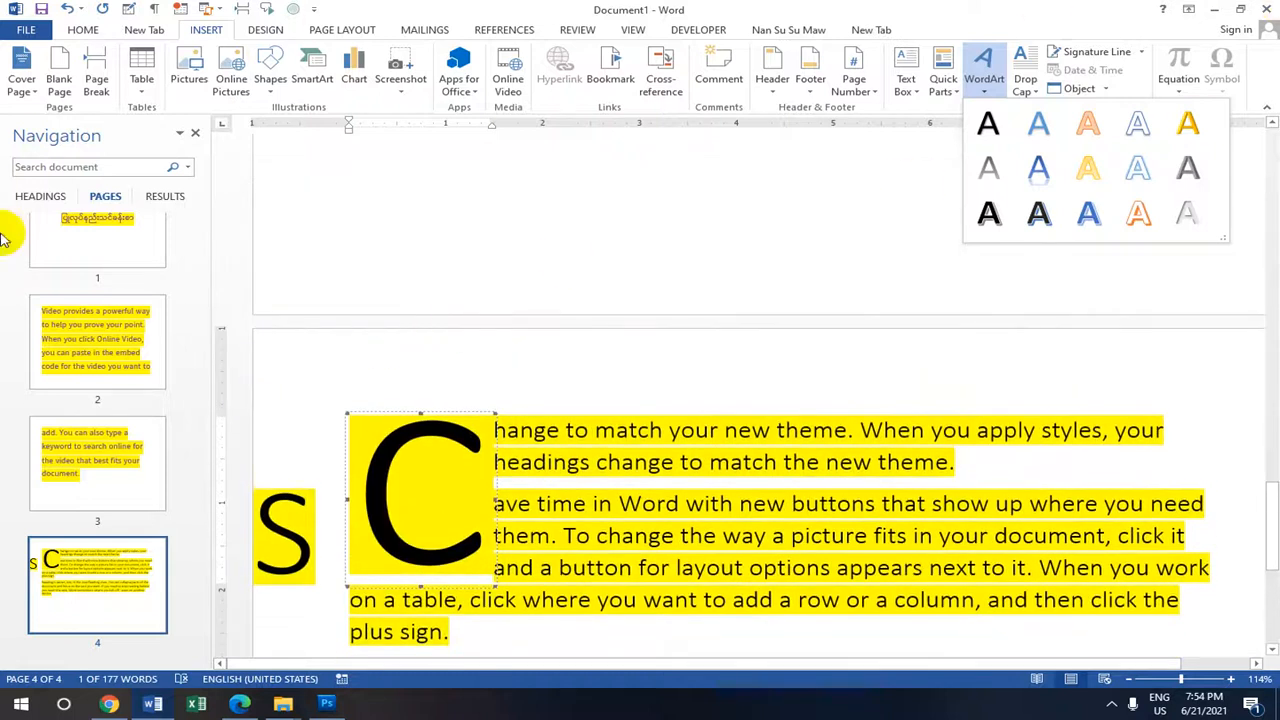
left_click(99, 337)
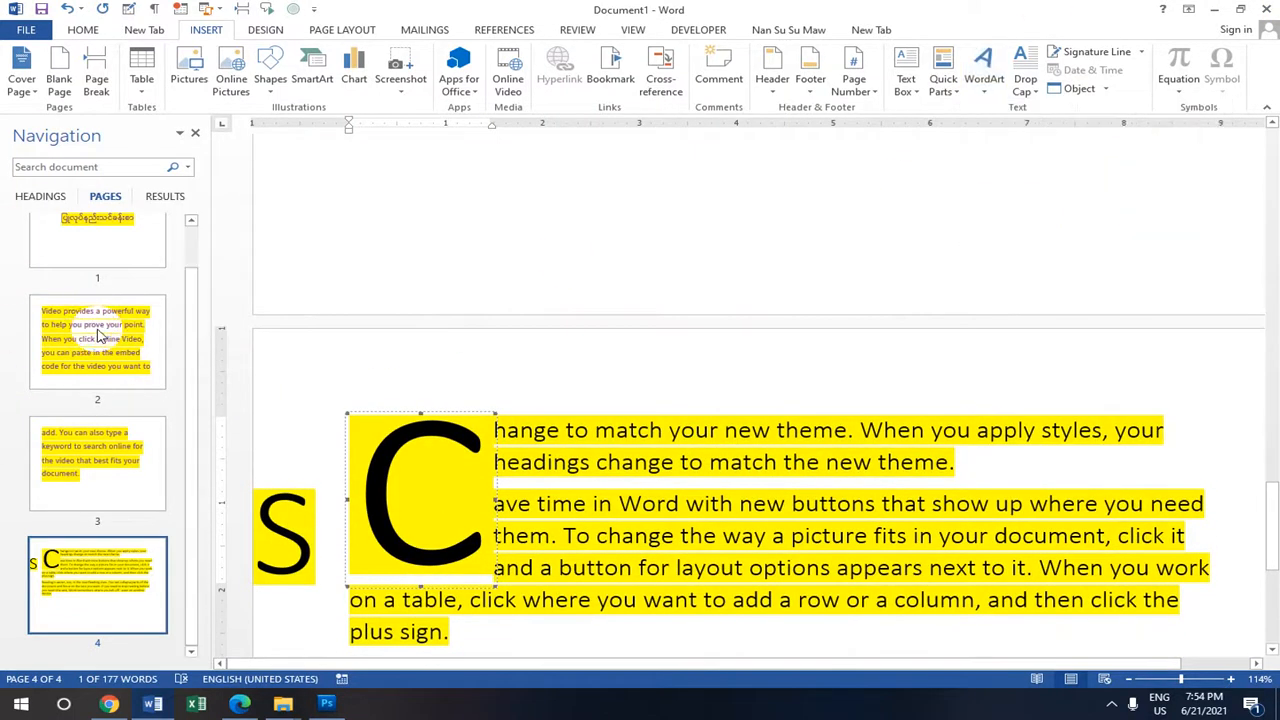
Delete the "Video provides a powerful way" sample text that spans pages 2 and 3
left_click(99, 337)
left_click_drag(355, 165, 1240, 567)
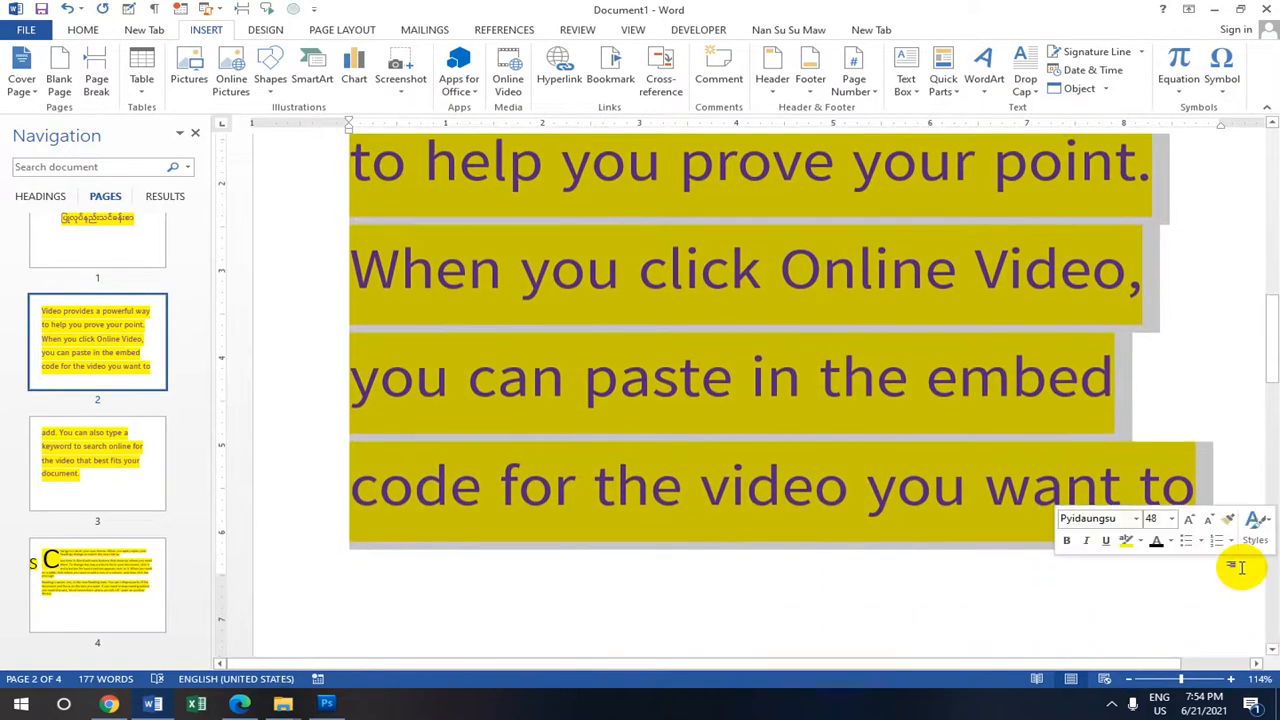
key("Delete")
left_click_drag(348, 200, 740, 523)
key("Delete")
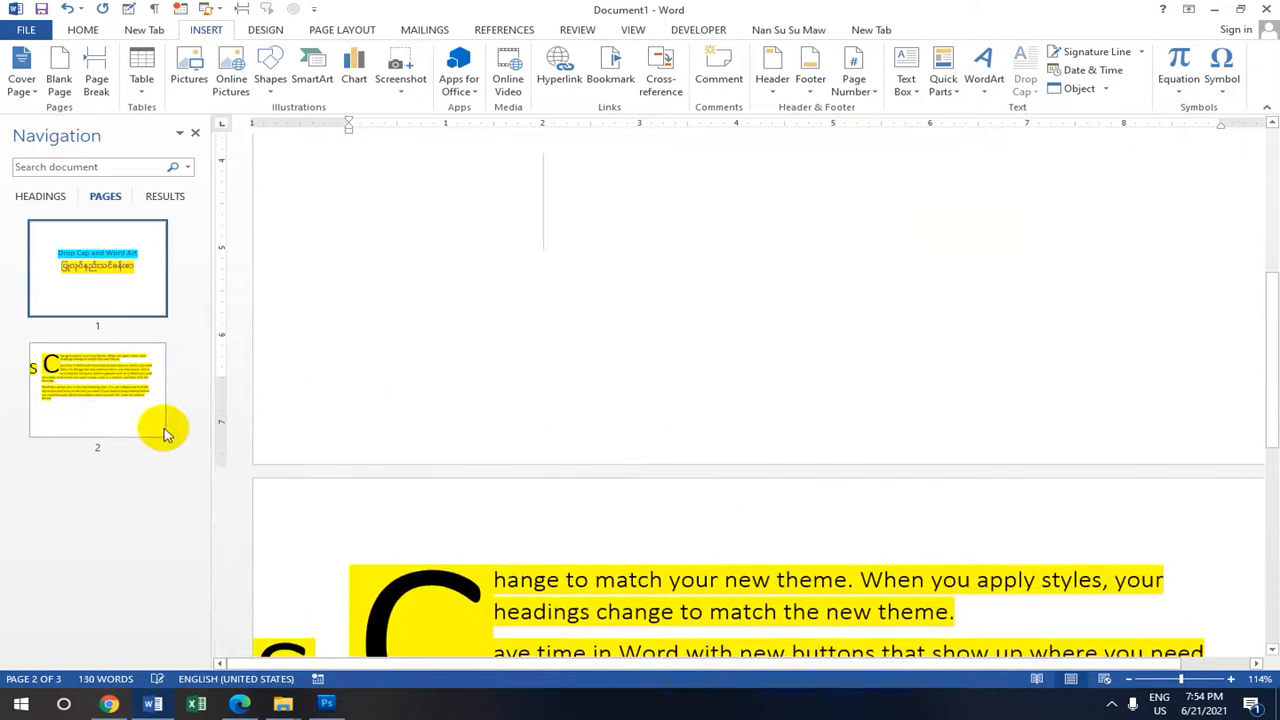
Delete all remaining sample text on page 2, including the C and S drop caps
left_click(45, 375)
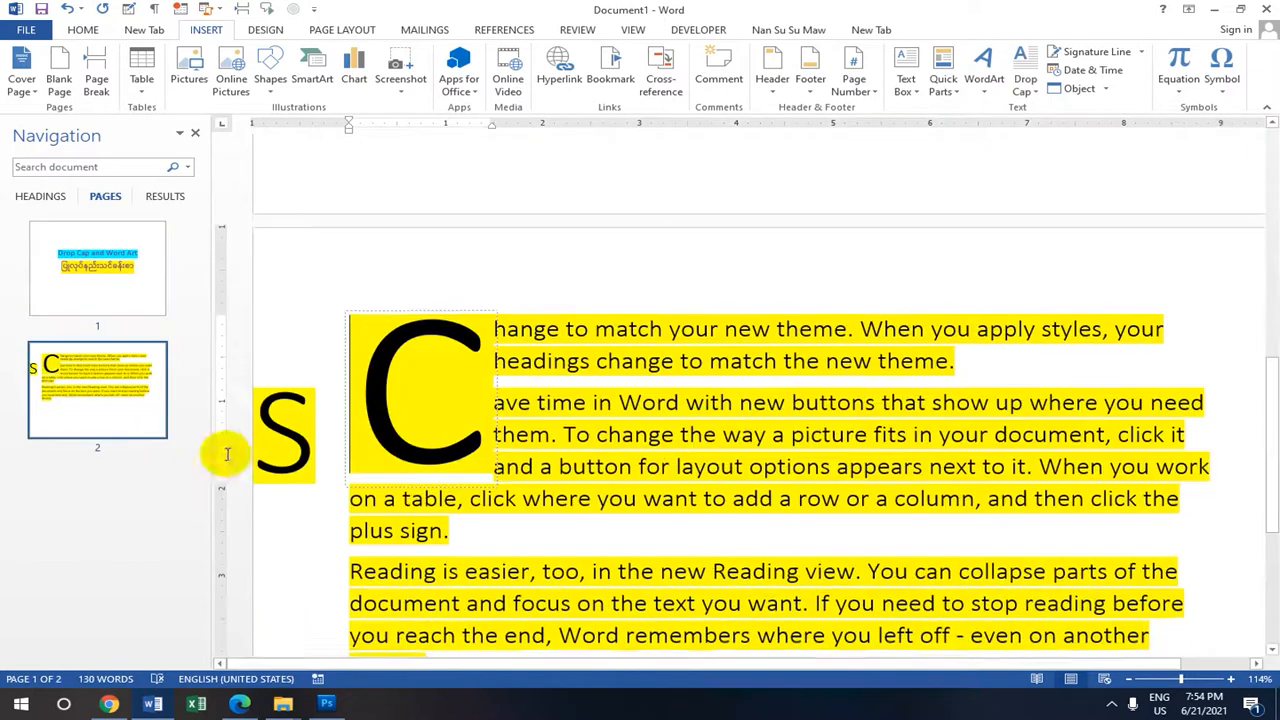
left_click(352, 305)
left_click(391, 357)
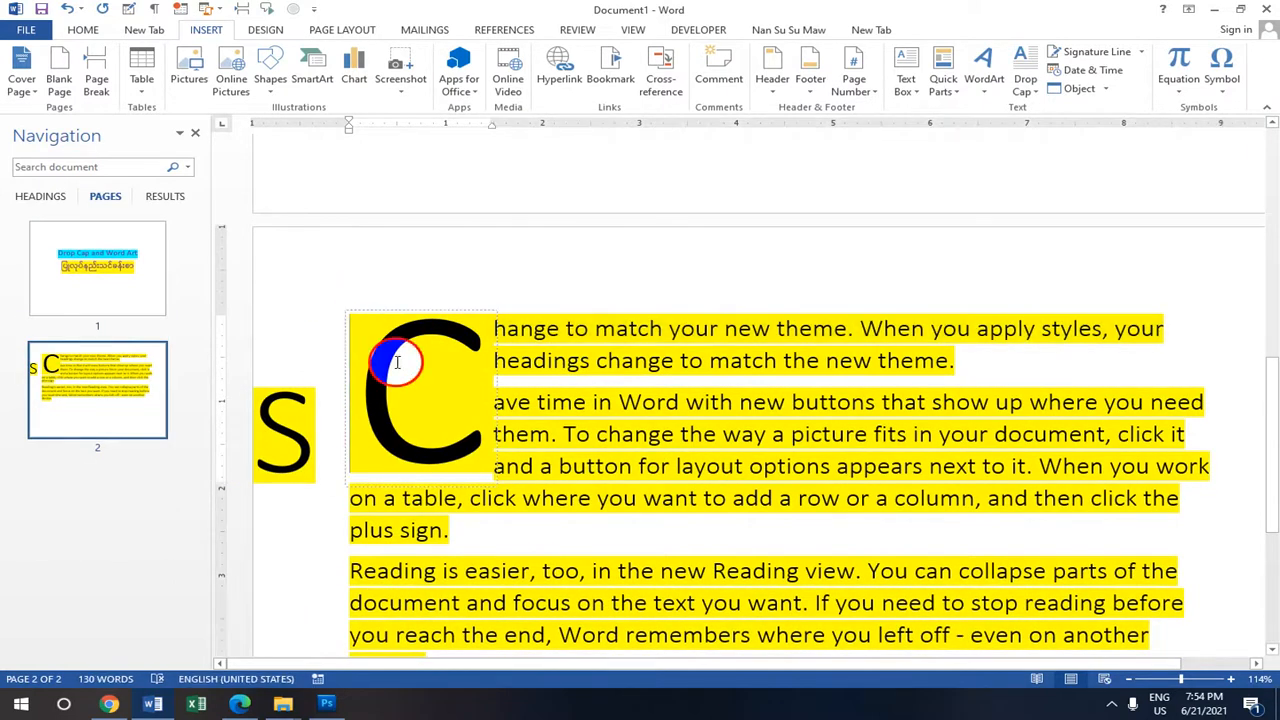
key("ctrl+a")
key("Delete")
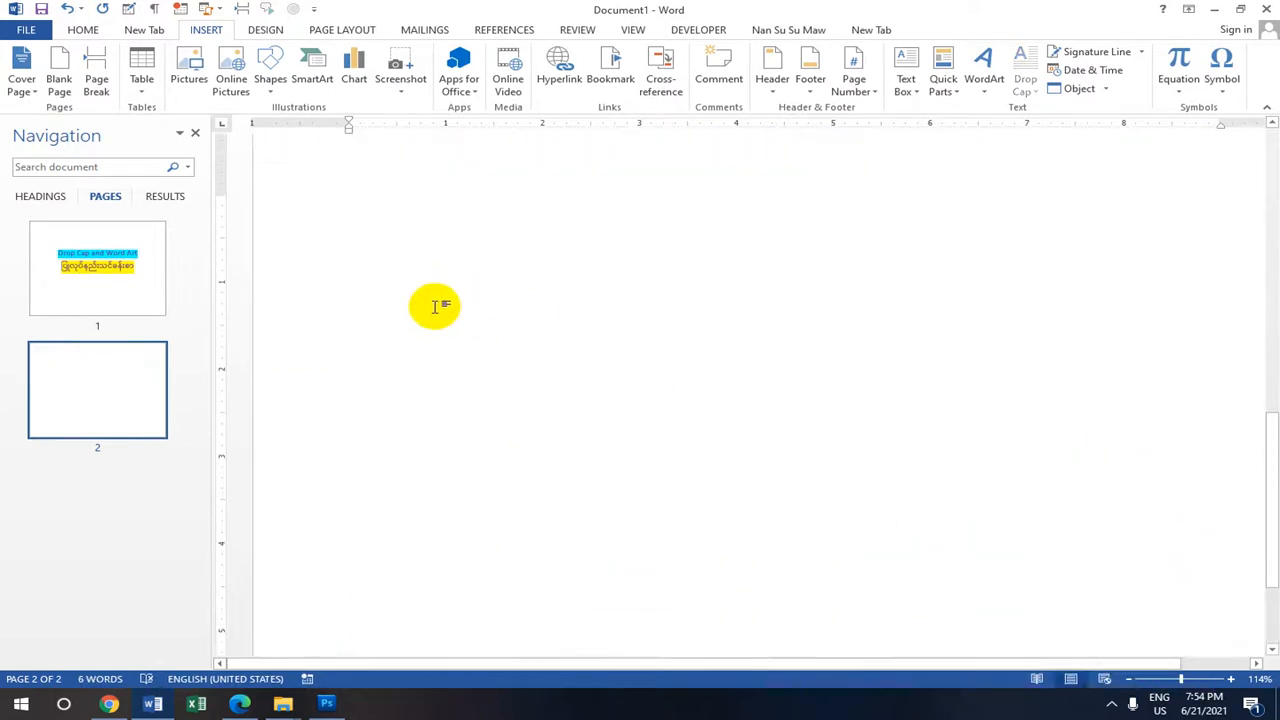
Set the font to Calibri at size 24 for the empty second page
scroll(243, 373, "down", 3)
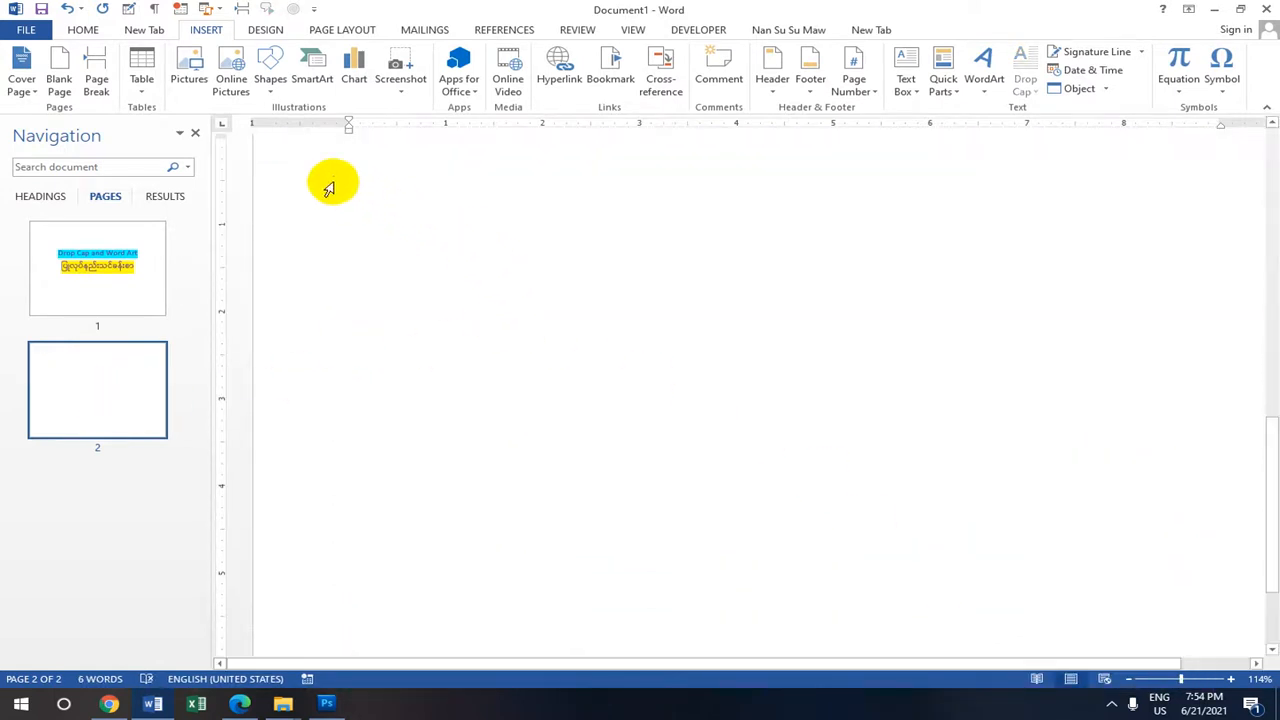
left_click(83, 31)
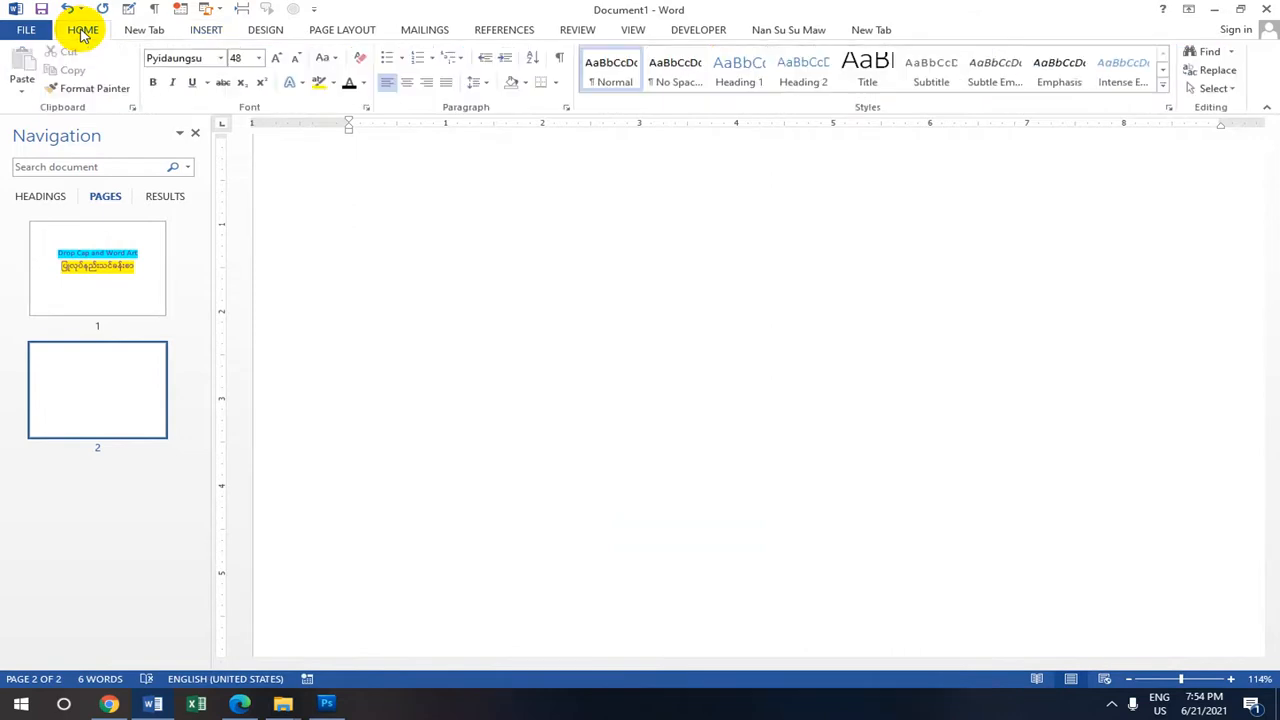
left_click(259, 59)
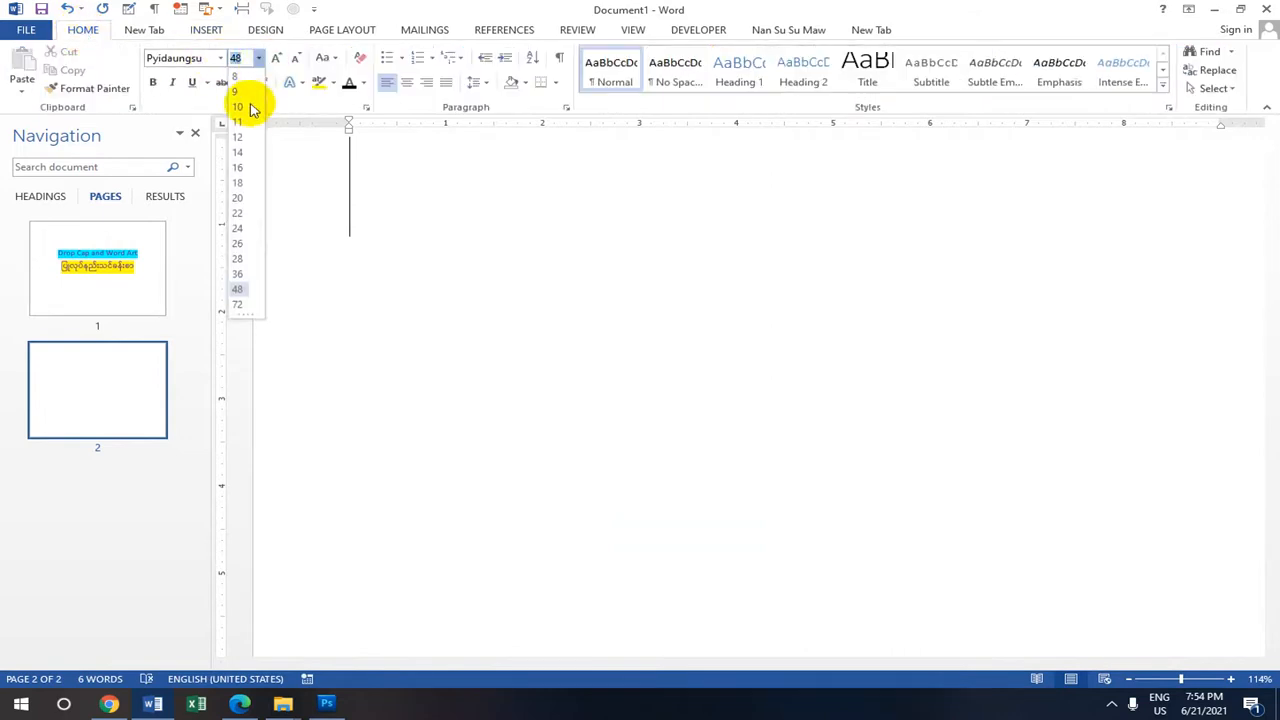
left_click(240, 229)
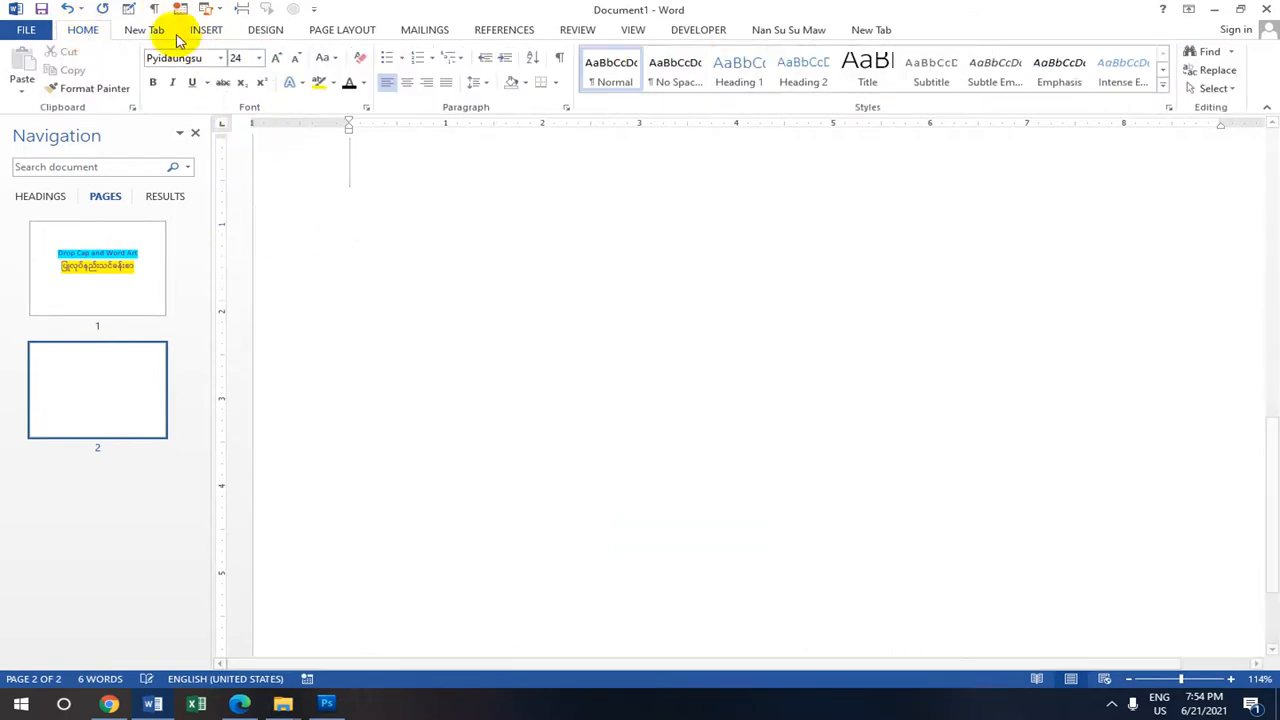
left_click(222, 60)
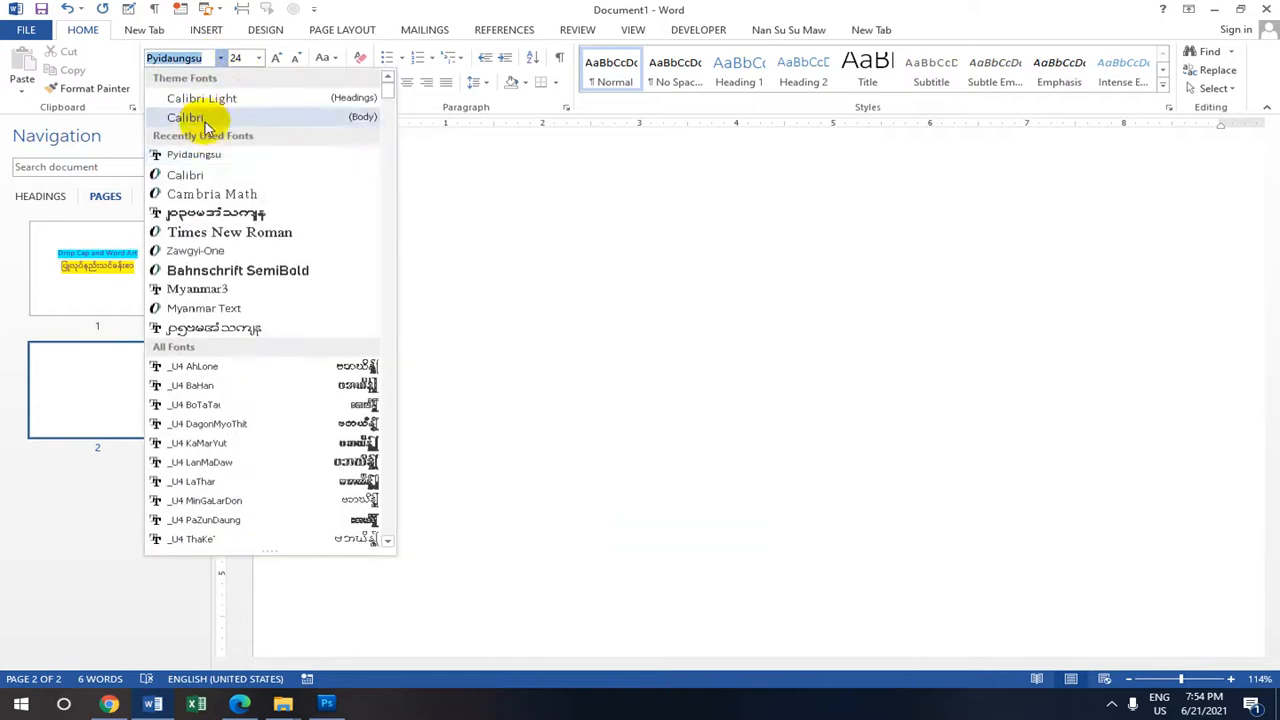
left_click(213, 190)
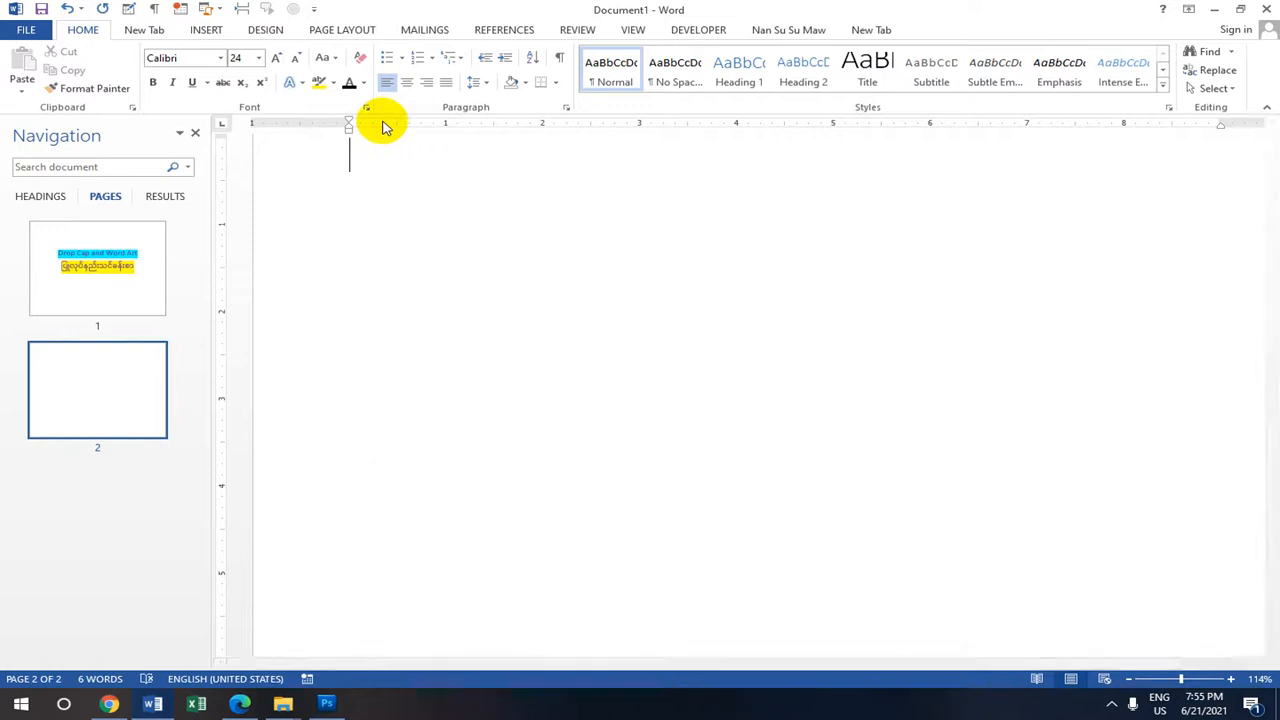
Pick another text highlight color and set the font to Cambria Math at size 14 on page 2
left_click(333, 84)
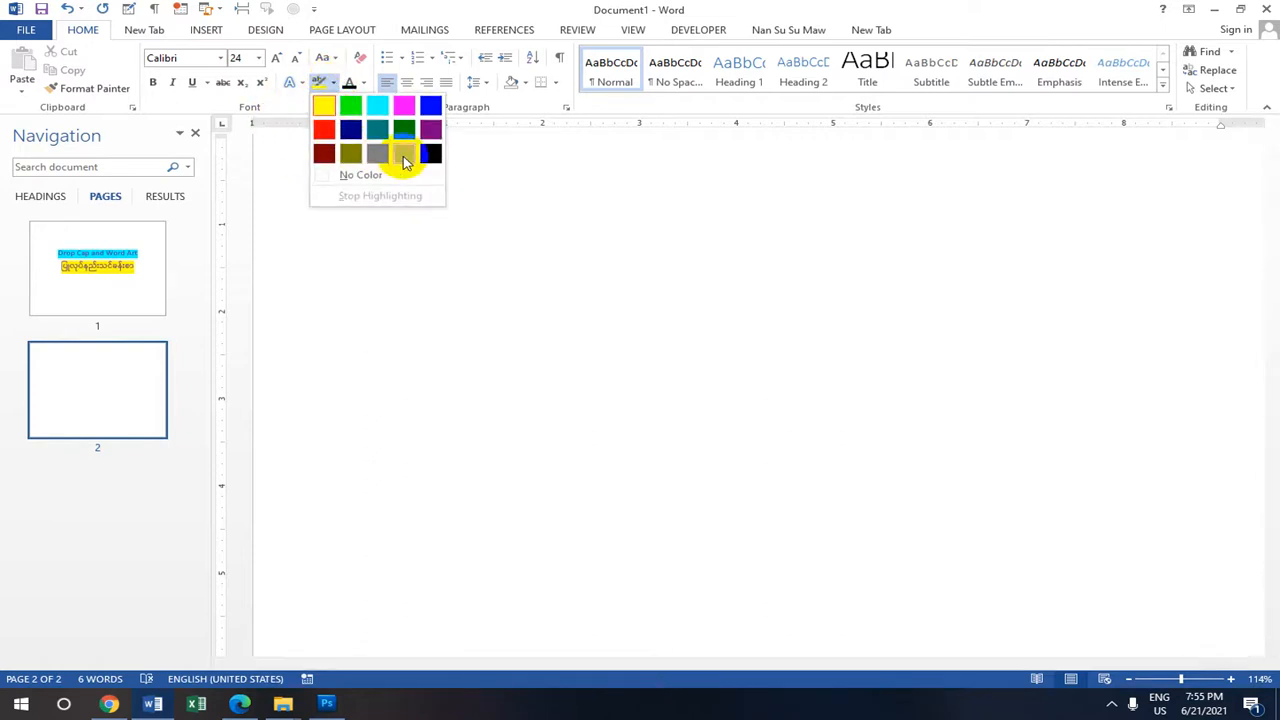
left_click(404, 157)
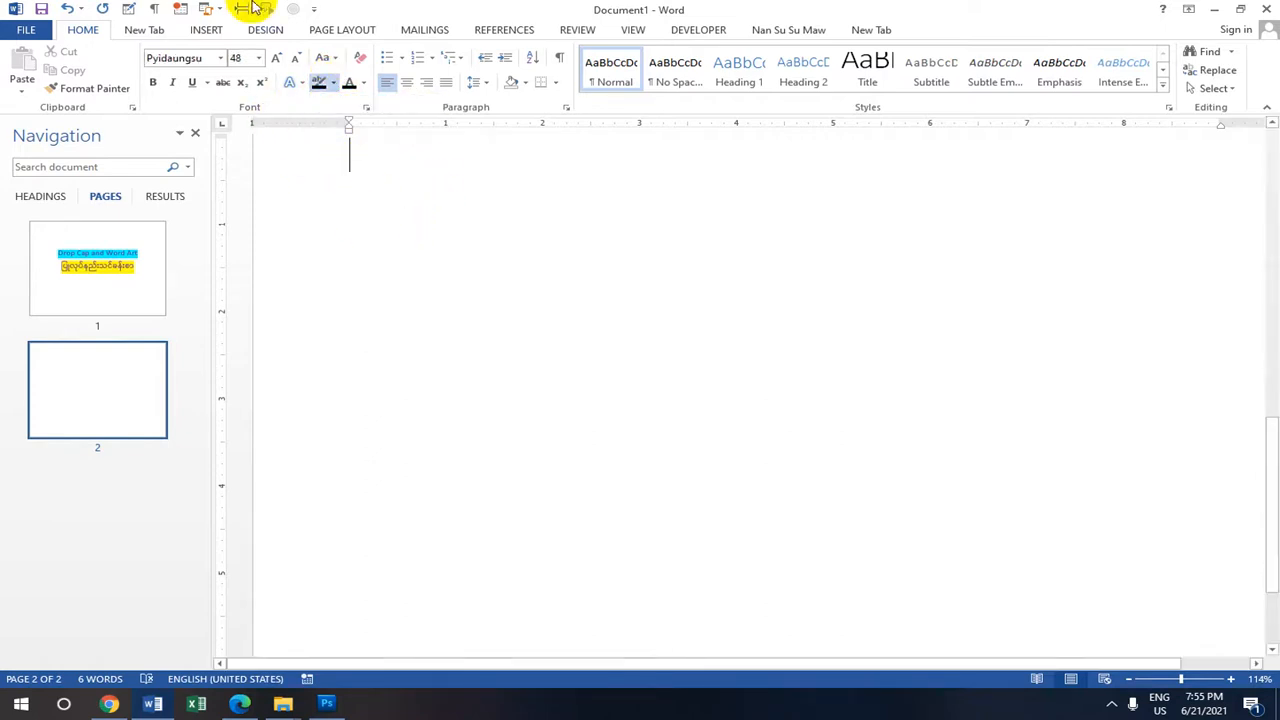
left_click(221, 60)
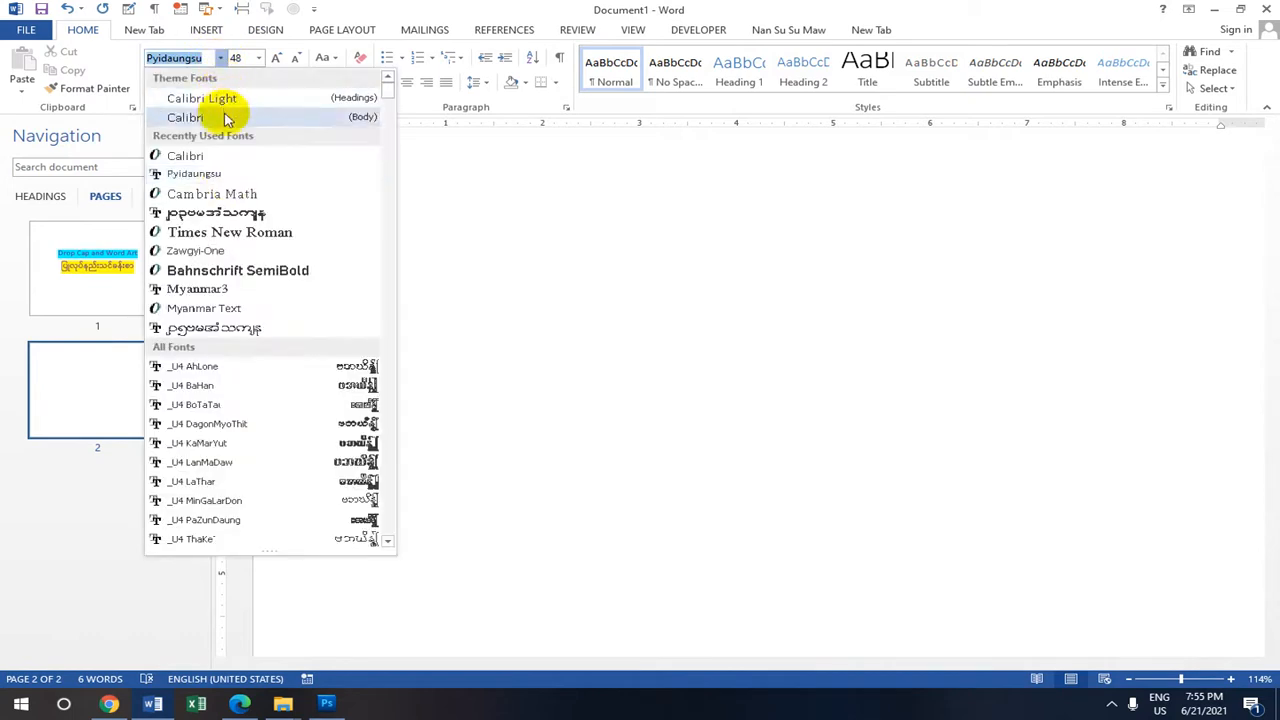
left_click(232, 174)
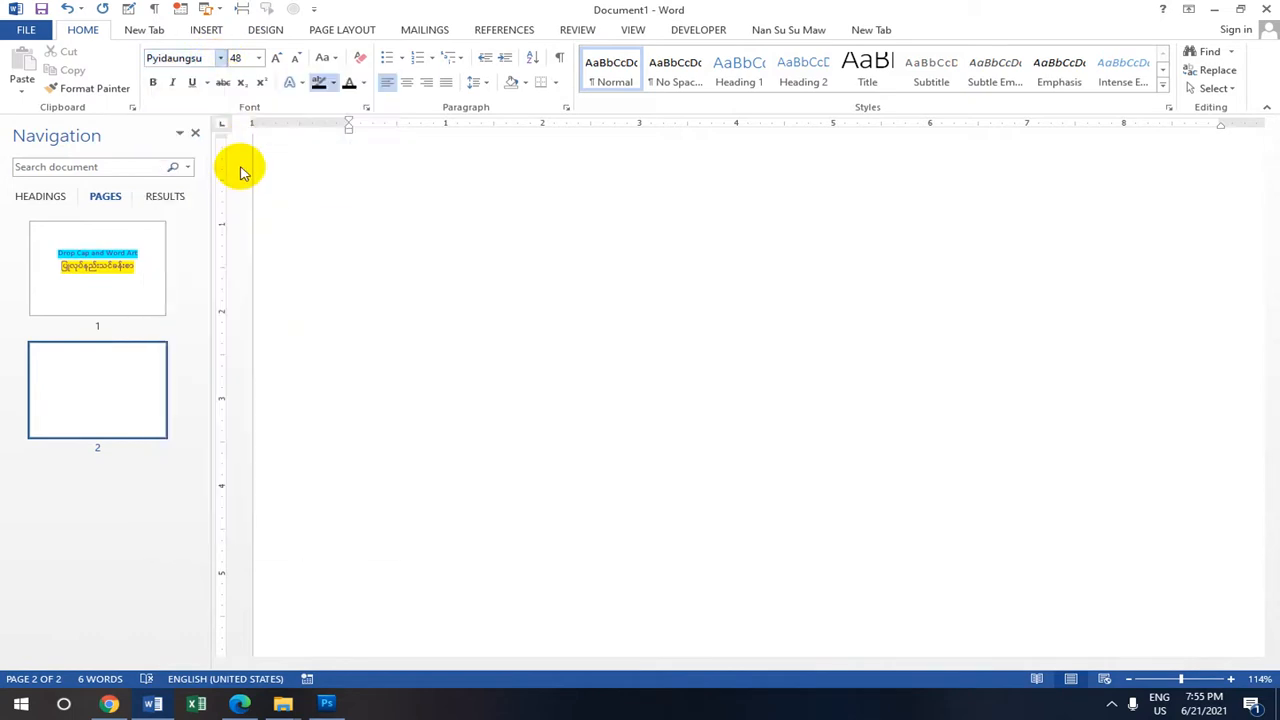
left_click(221, 60)
left_click(217, 189)
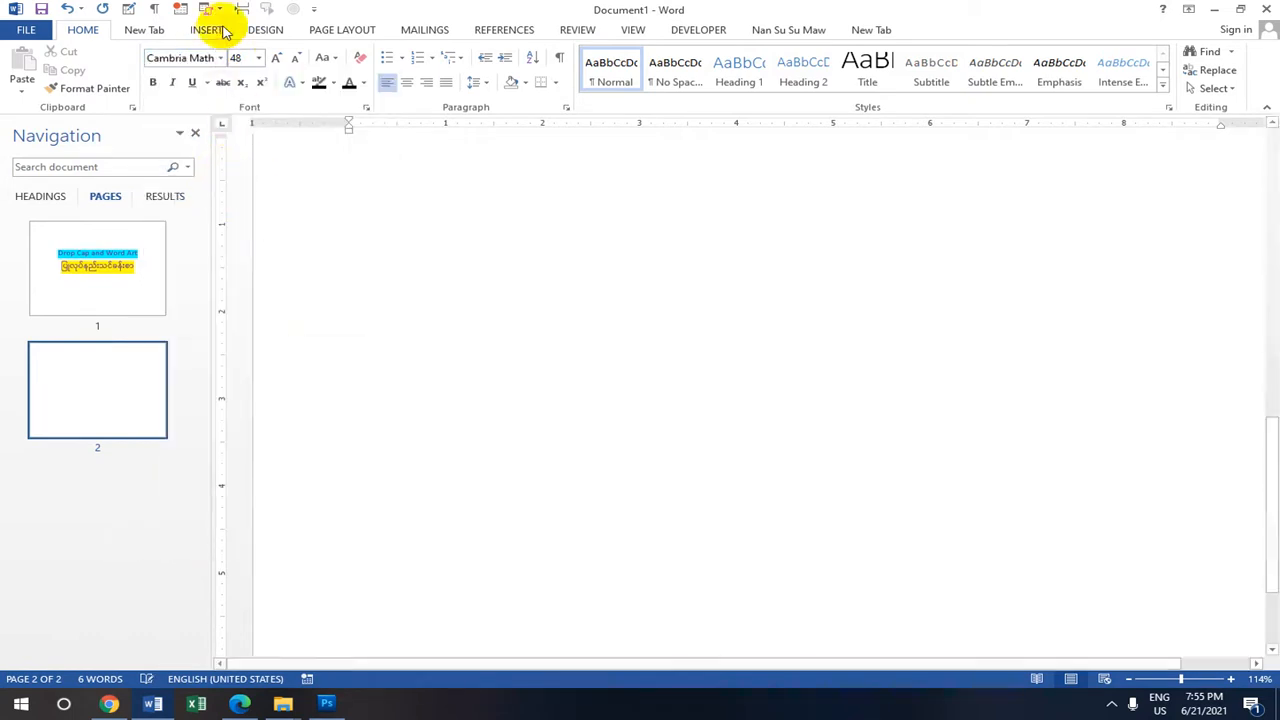
left_click(258, 62)
left_click(237, 158)
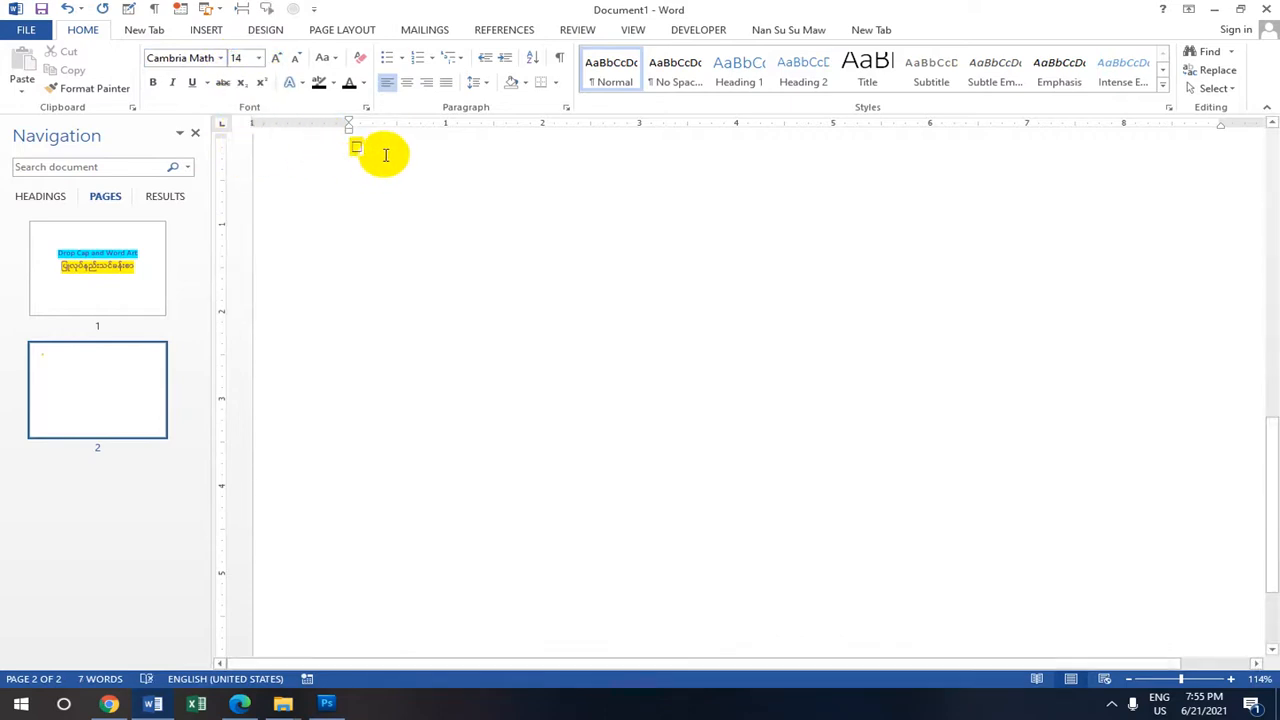
Delete the stray character on page 2 and switch off the KeyMagic keyboard input
key("BackSpace")
key("ctrl+shift+space")
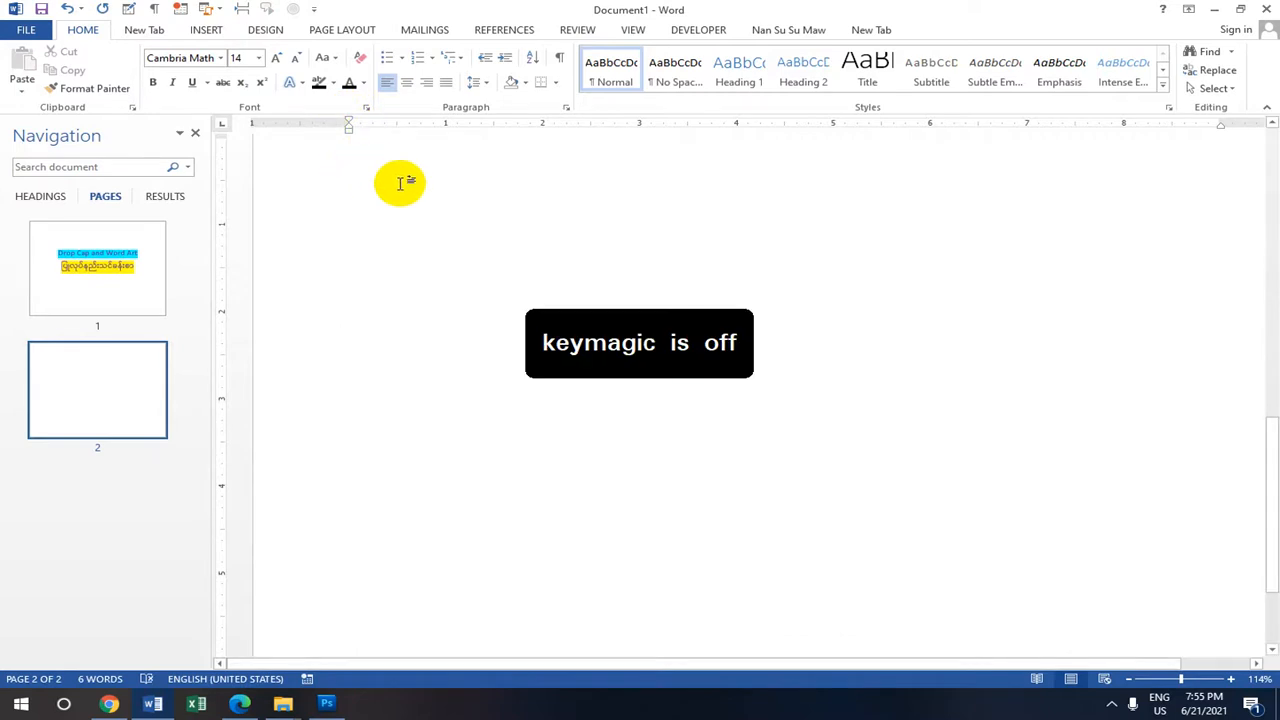
Set the font to Calibri Light for the empty line on page 2
left_click(221, 58)
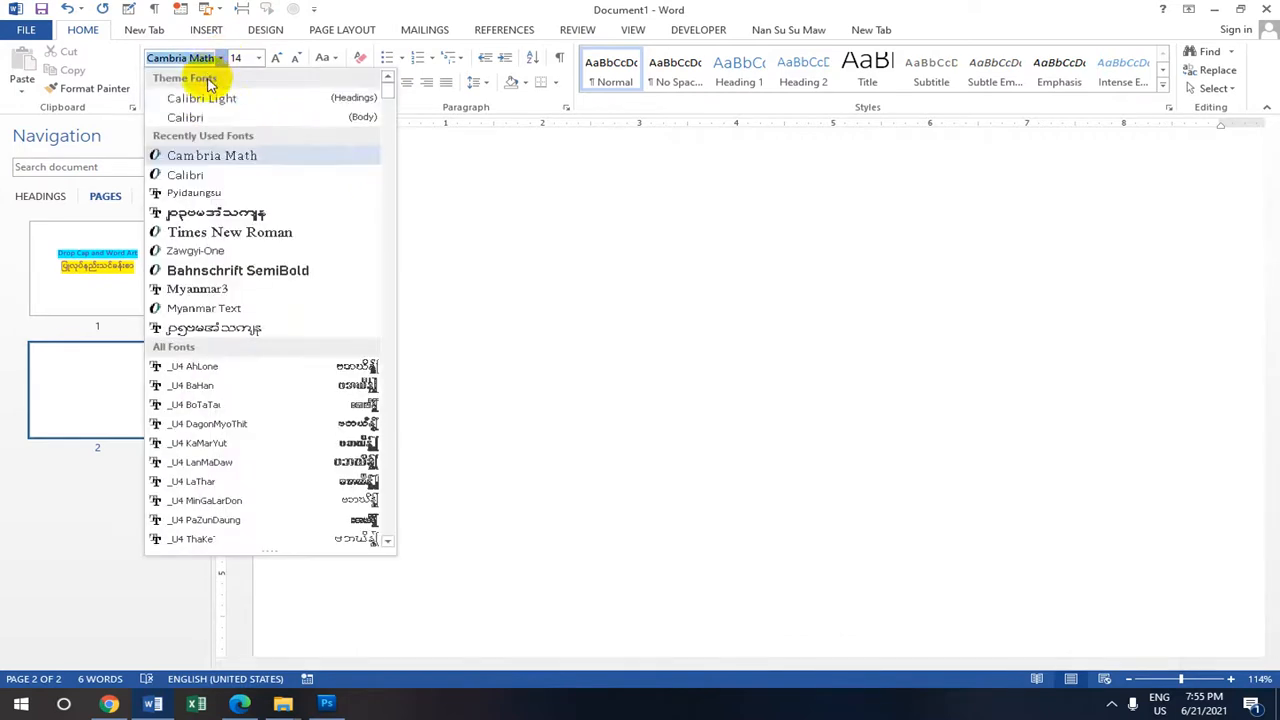
left_click(200, 94)
left_click(105, 287)
left_click(508, 337)
scroll(519, 343, "down", 10)
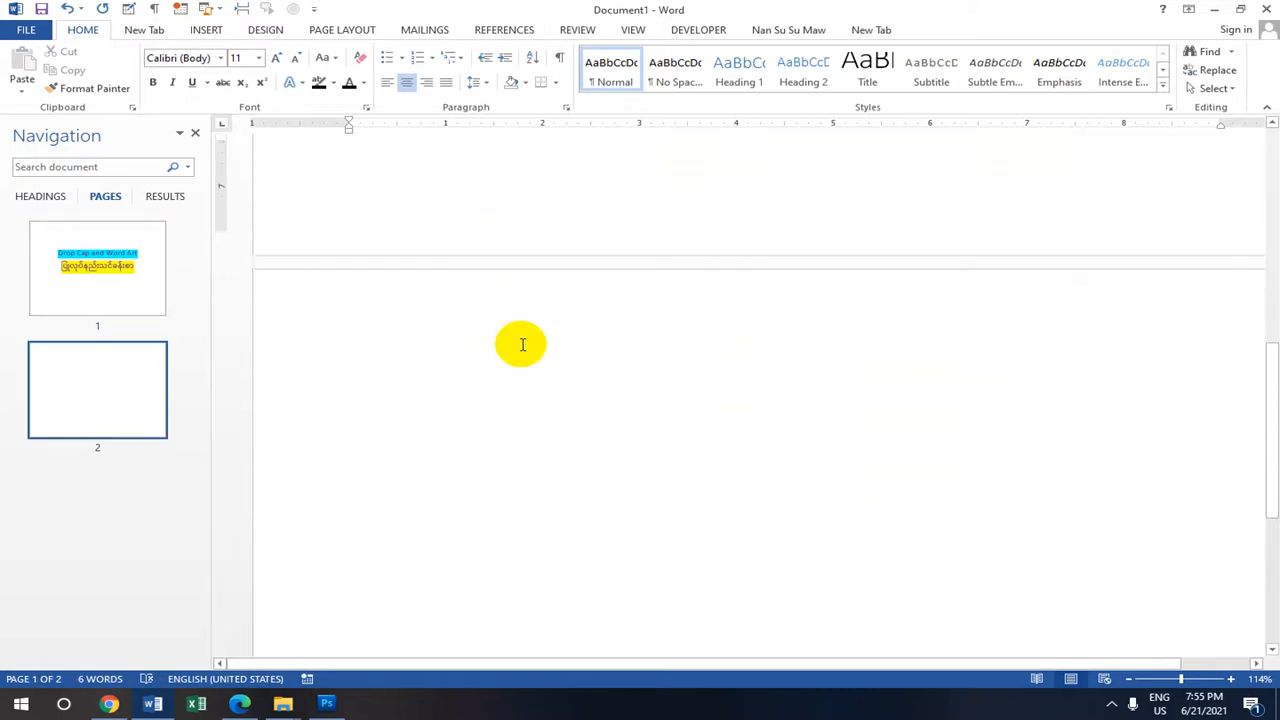
Insert a WordArt in the bold blue shadowed style on page 2 with the text "MITDC"
left_click(432, 217)
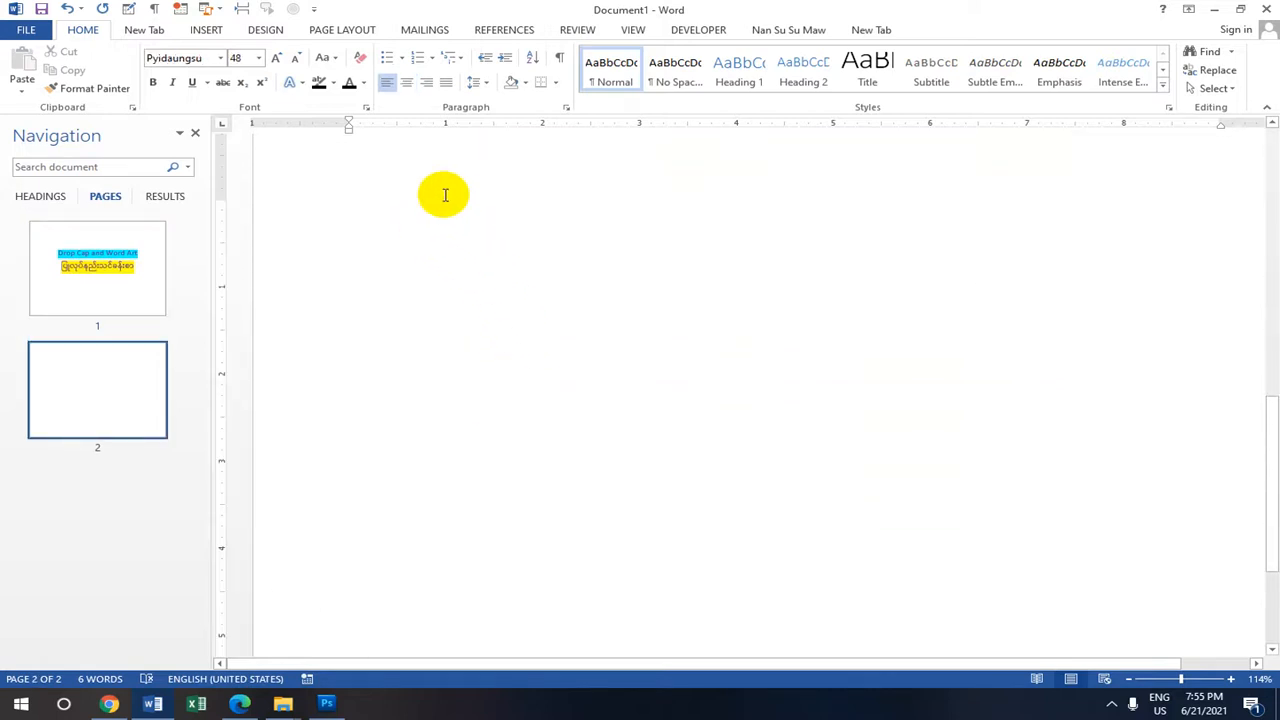
left_click(206, 30)
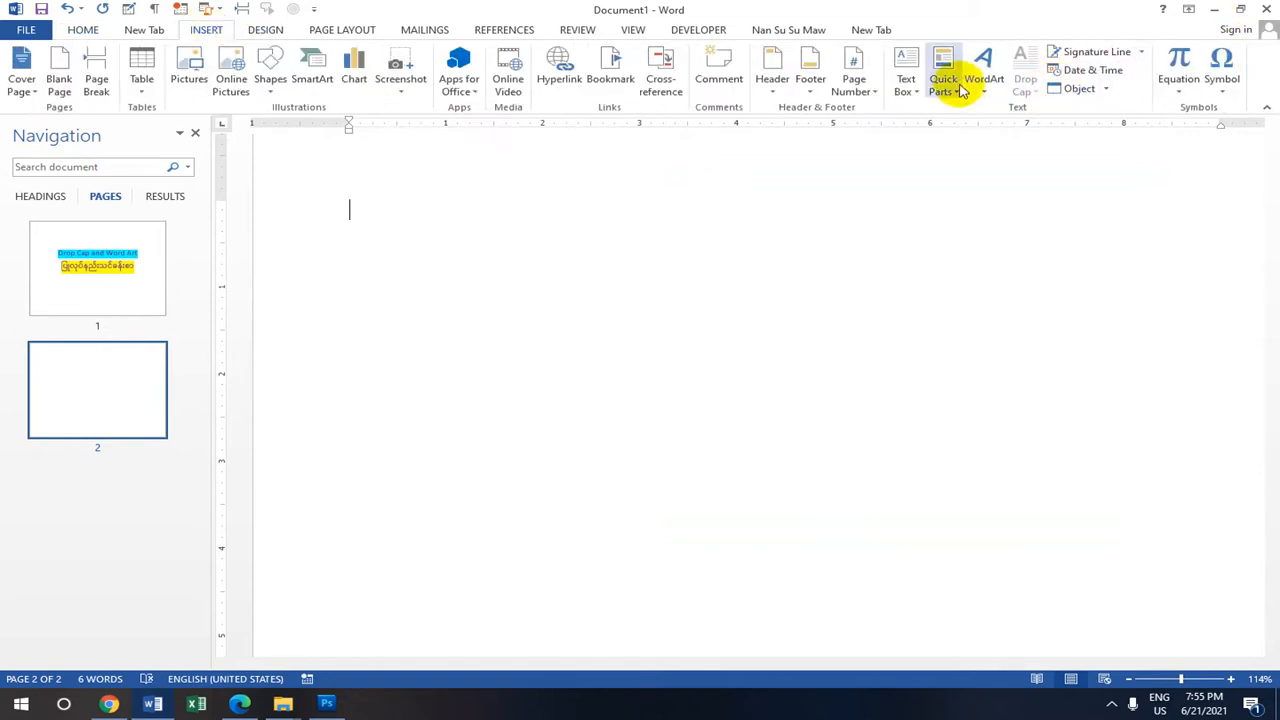
left_click(985, 95)
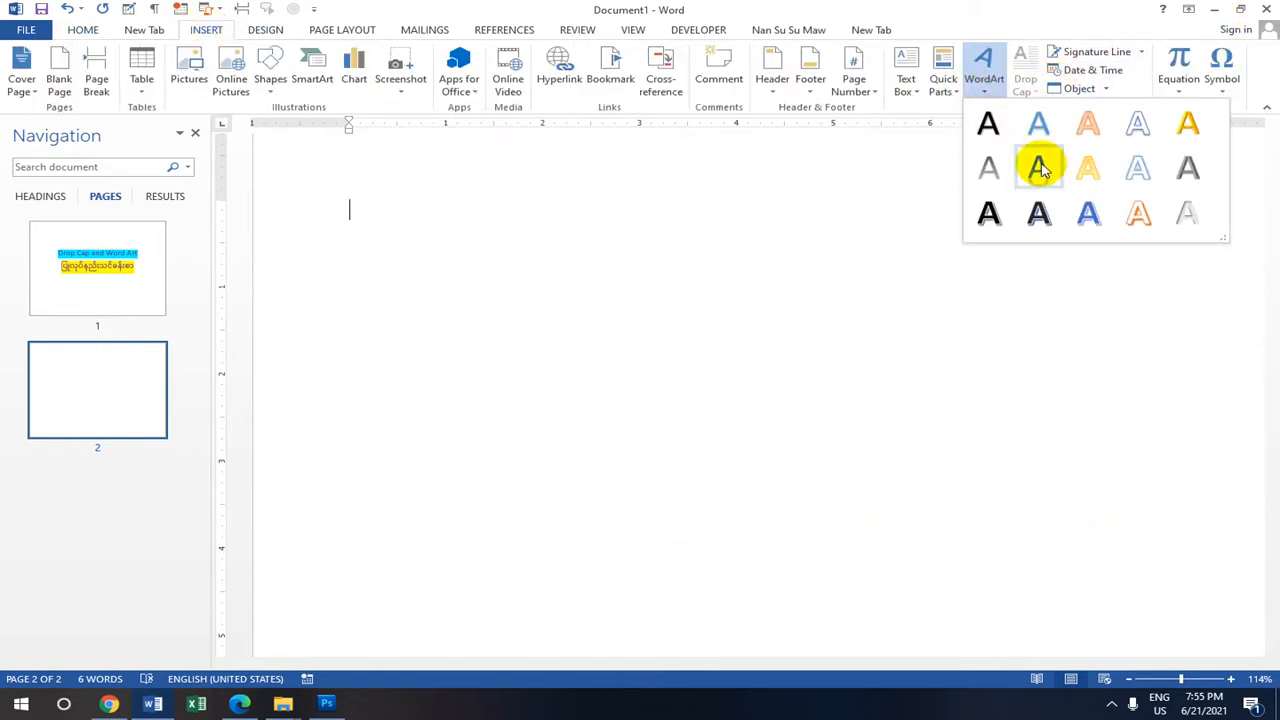
left_click_drag(1224, 240, 1255, 266)
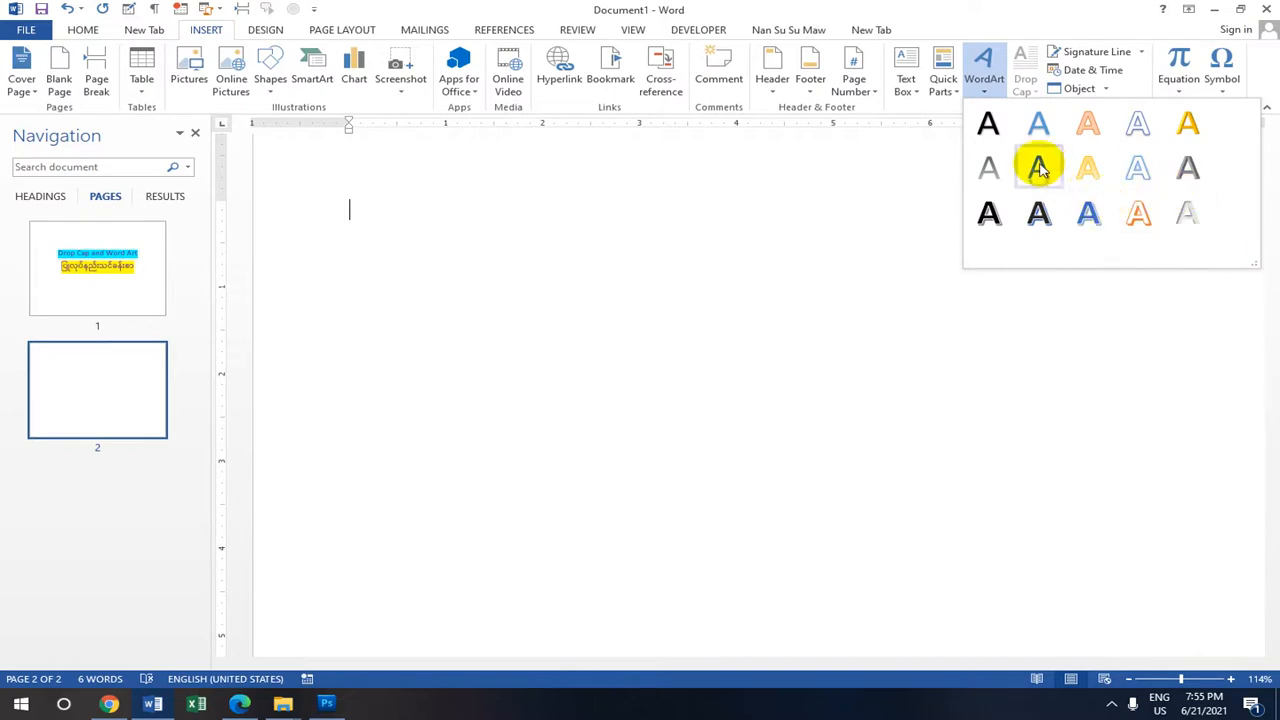
left_click(1087, 214)
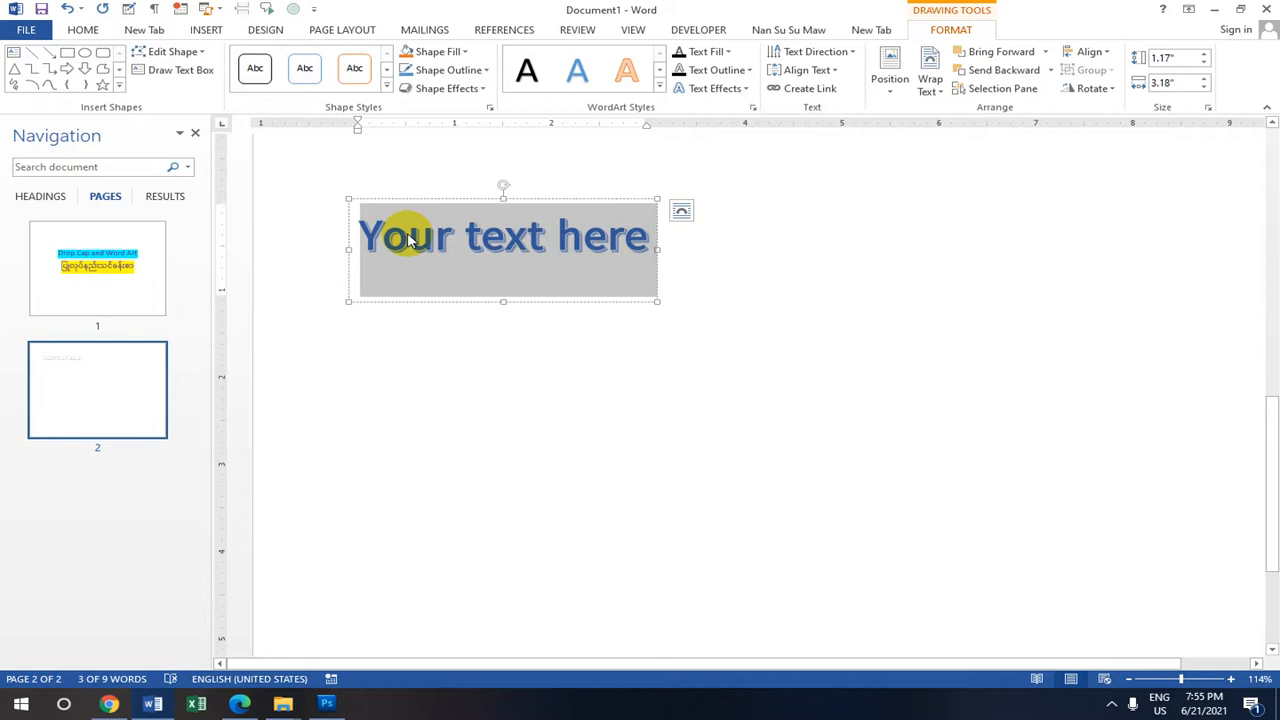
type("MITDC")
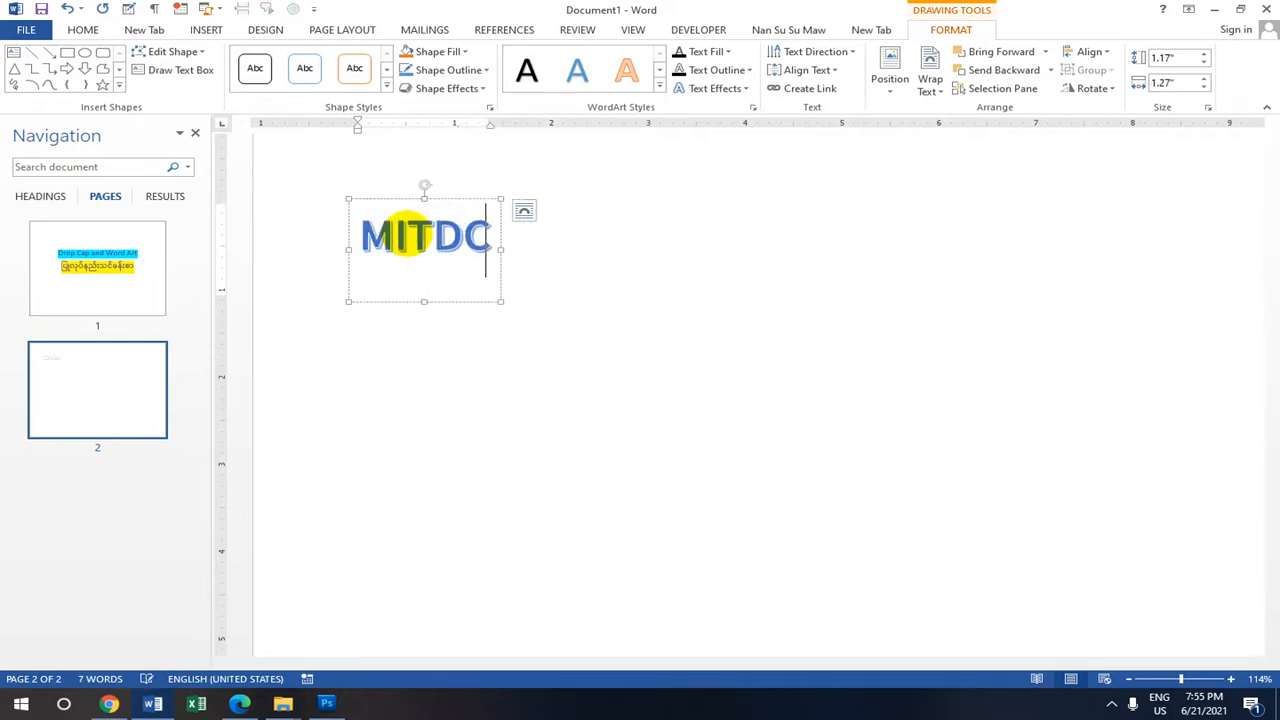
Create a second WordArt from the selected MITDC text in the blue style with reflection and rotate it clockwise
left_click_drag(360, 240, 437, 247)
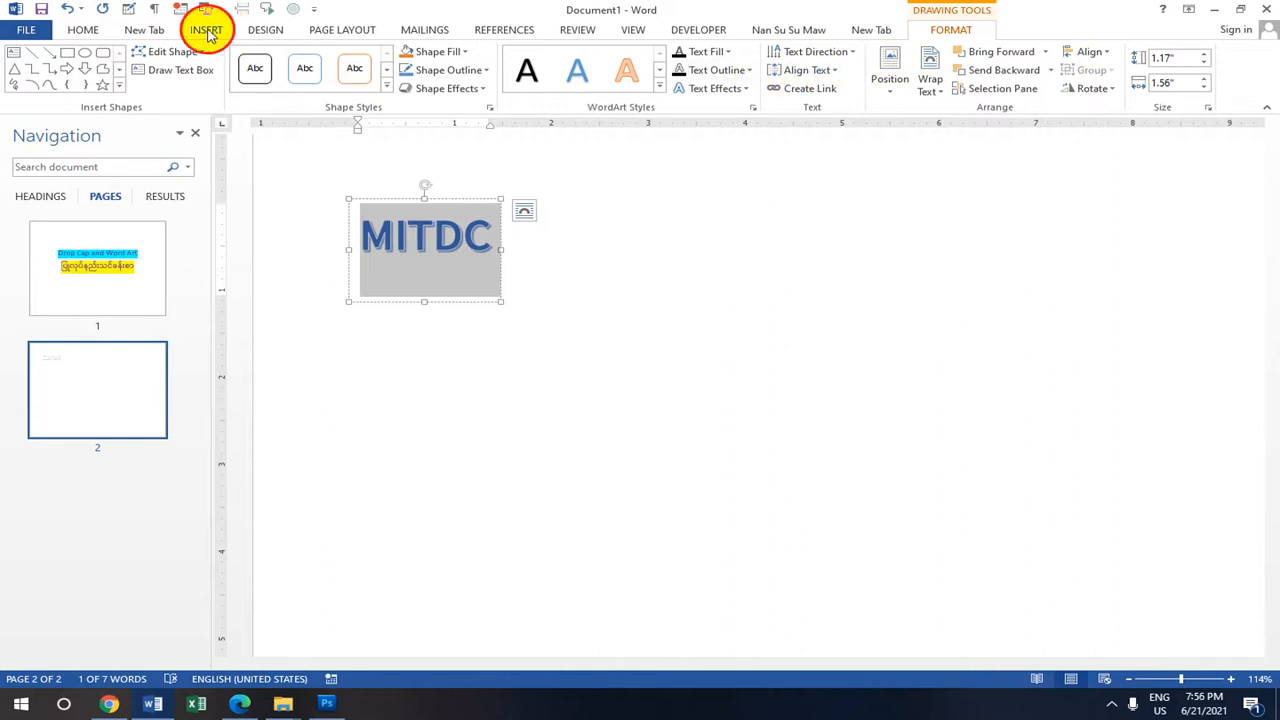
left_click(207, 30)
left_click(985, 95)
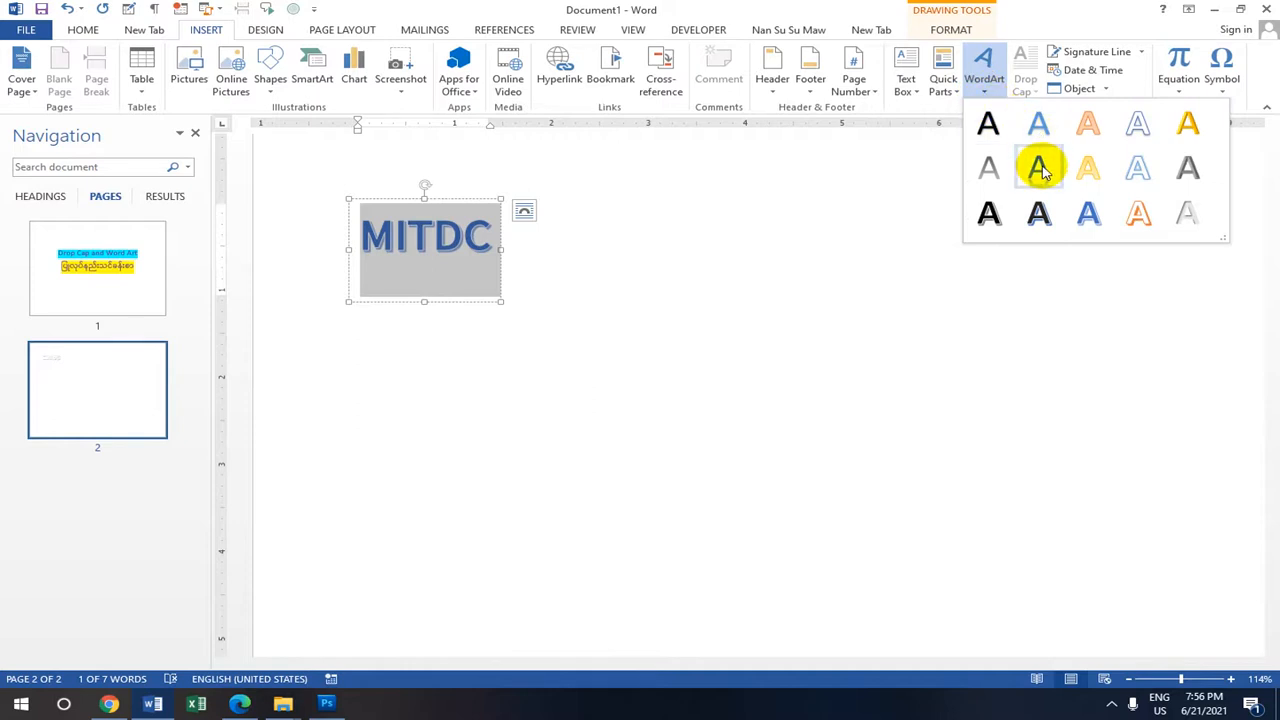
left_click(1040, 170)
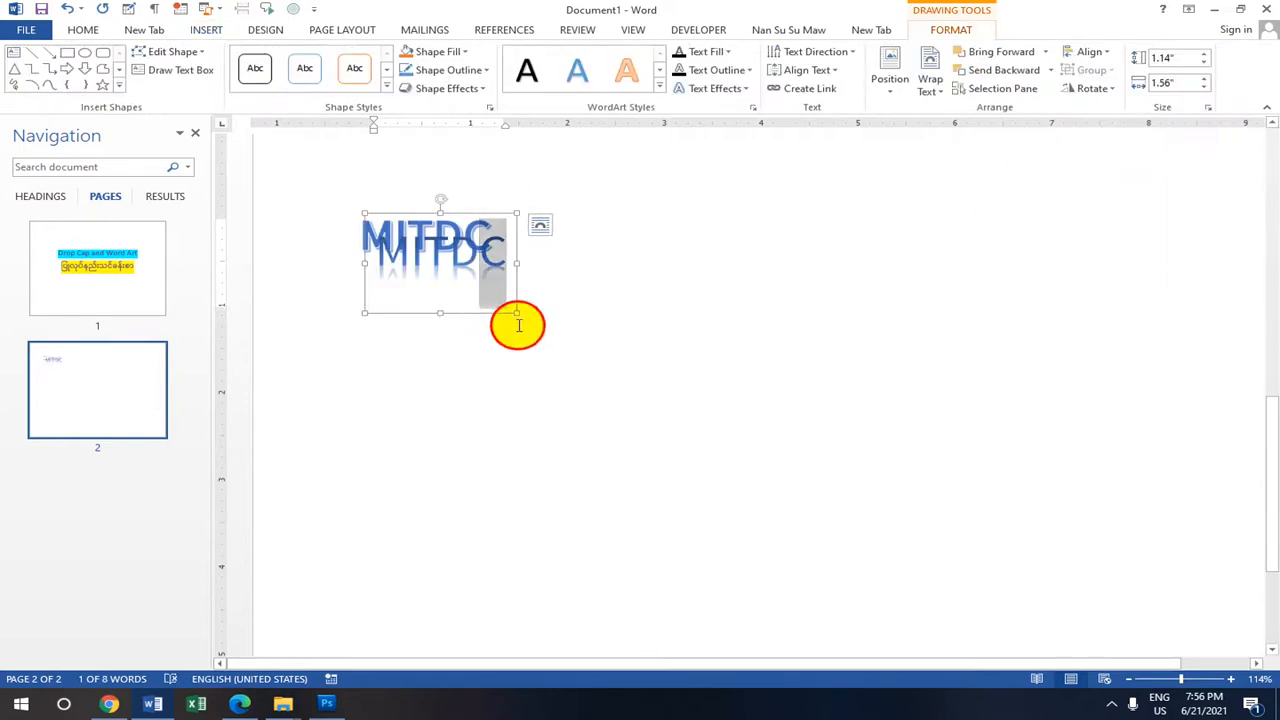
left_click_drag(441, 199, 556, 292)
scroll(572, 323, "down", 3)
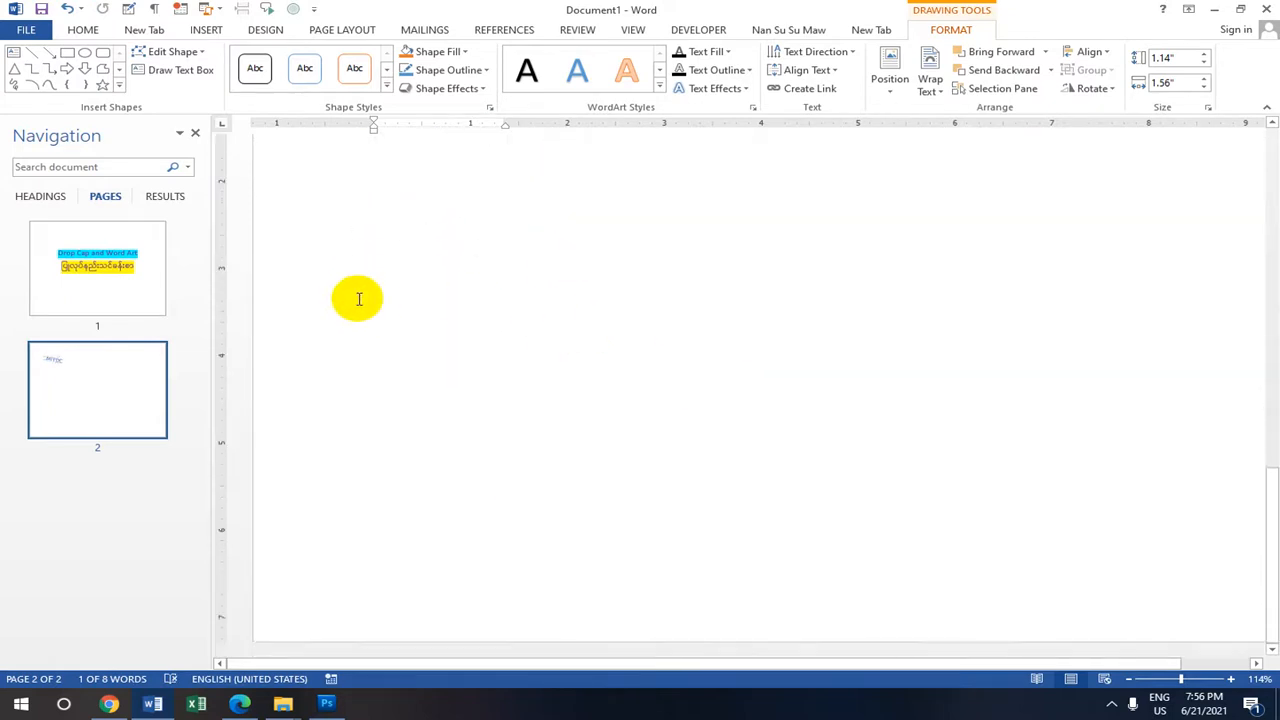
Rotate the reflected MITDC WordArt counterclockwise and undo back to an empty page 2 without either WordArt
scroll(800, 190, "up", 3)
scroll(491, 178, "up", 1)
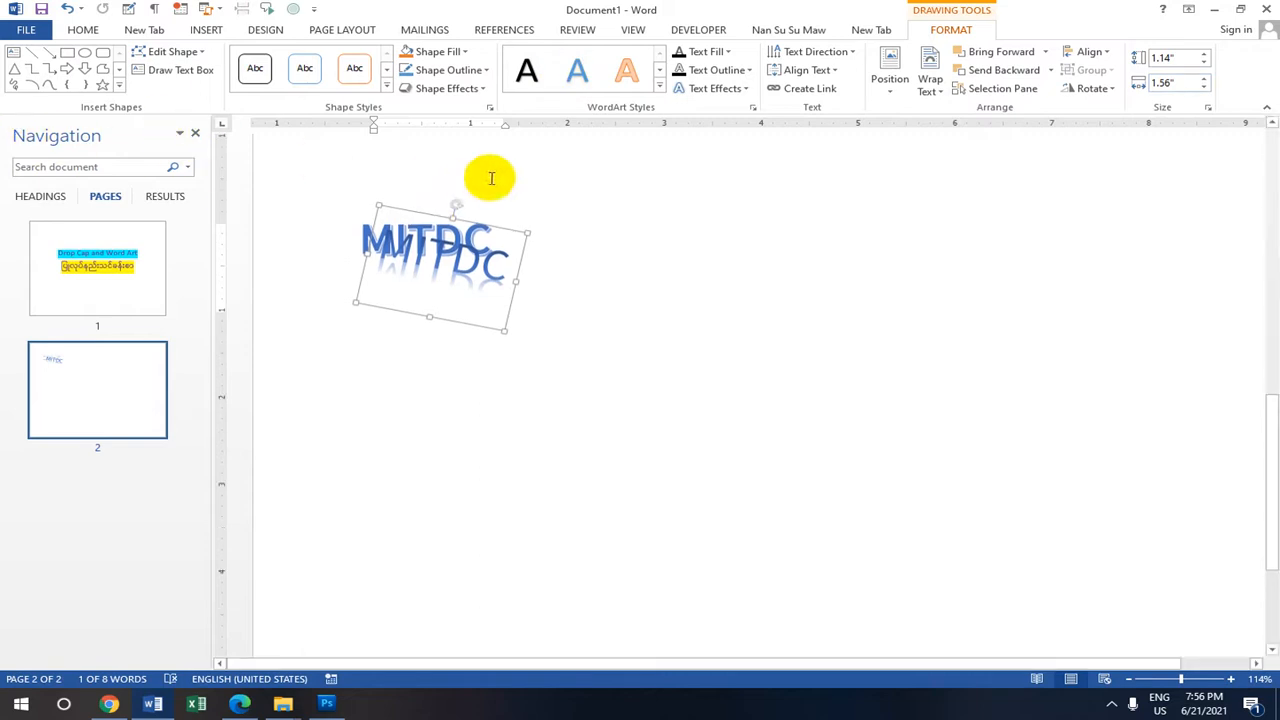
left_click_drag(457, 207, 445, 340)
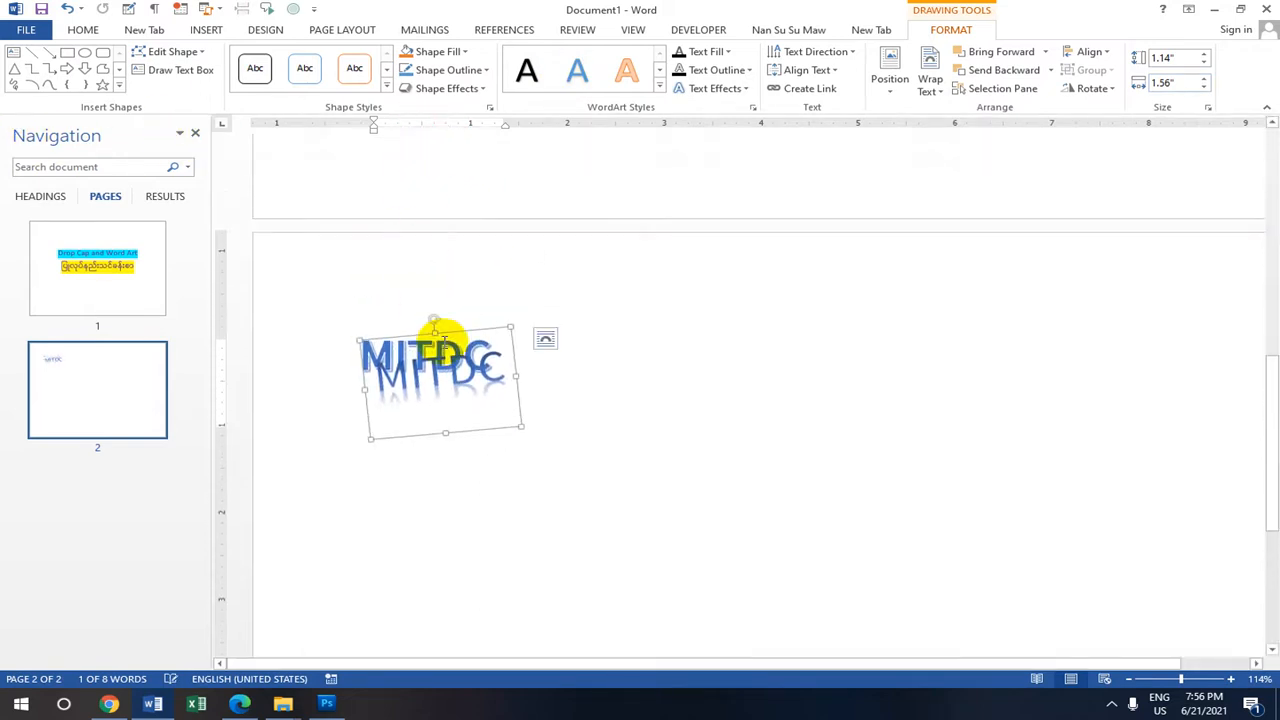
key("ctrl+z")
key("ctrl+z")
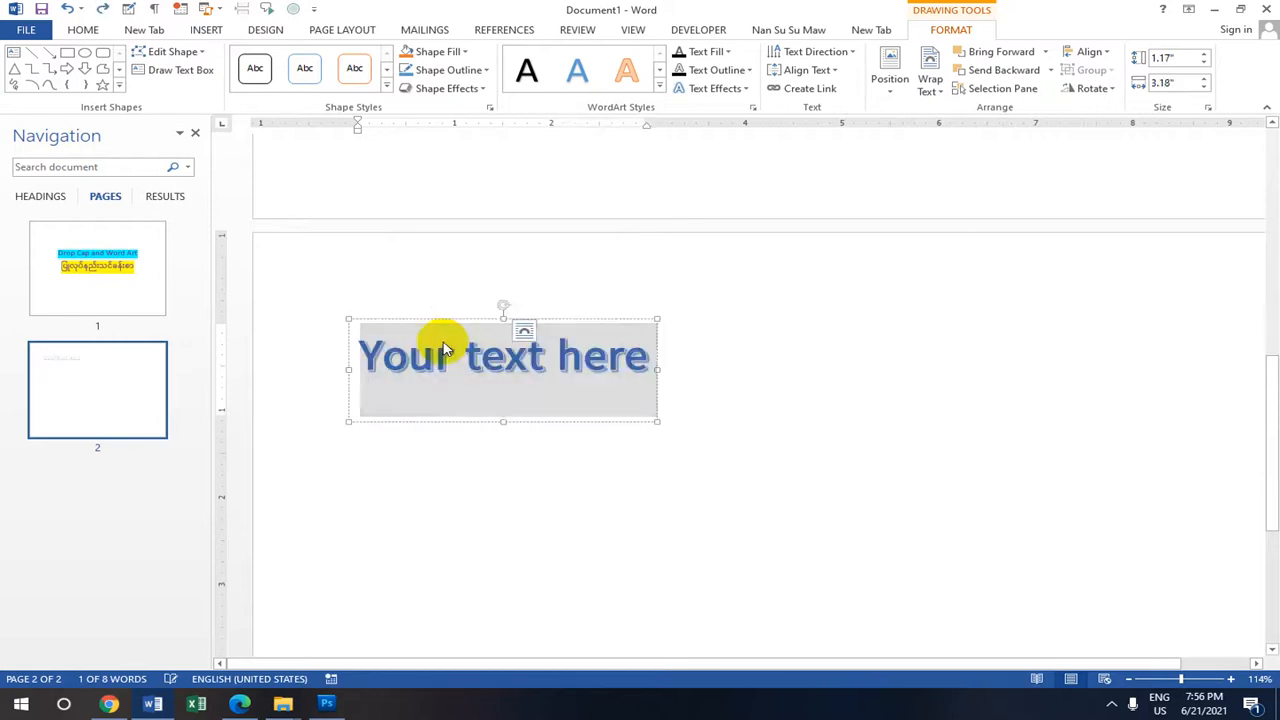
key("ctrl+z")
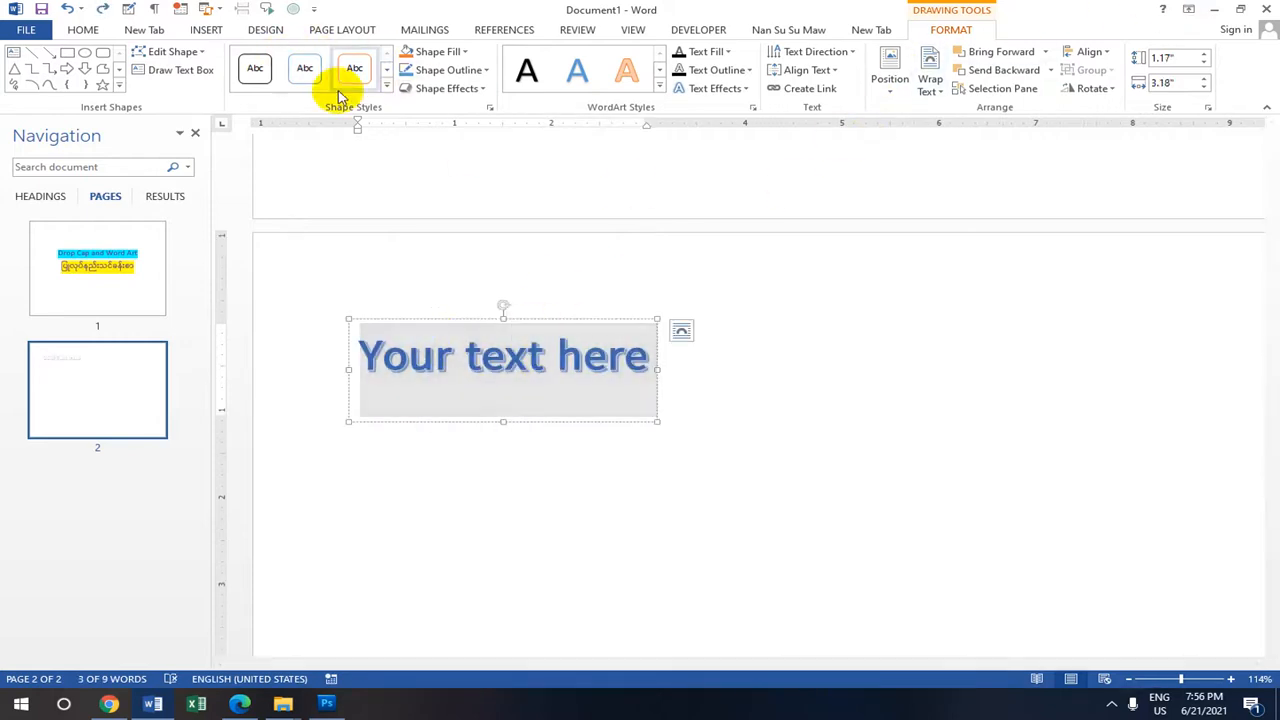
Insert a WordArt in the light blue outlined style on page 2 with the text "MITDC"
left_click(220, 33)
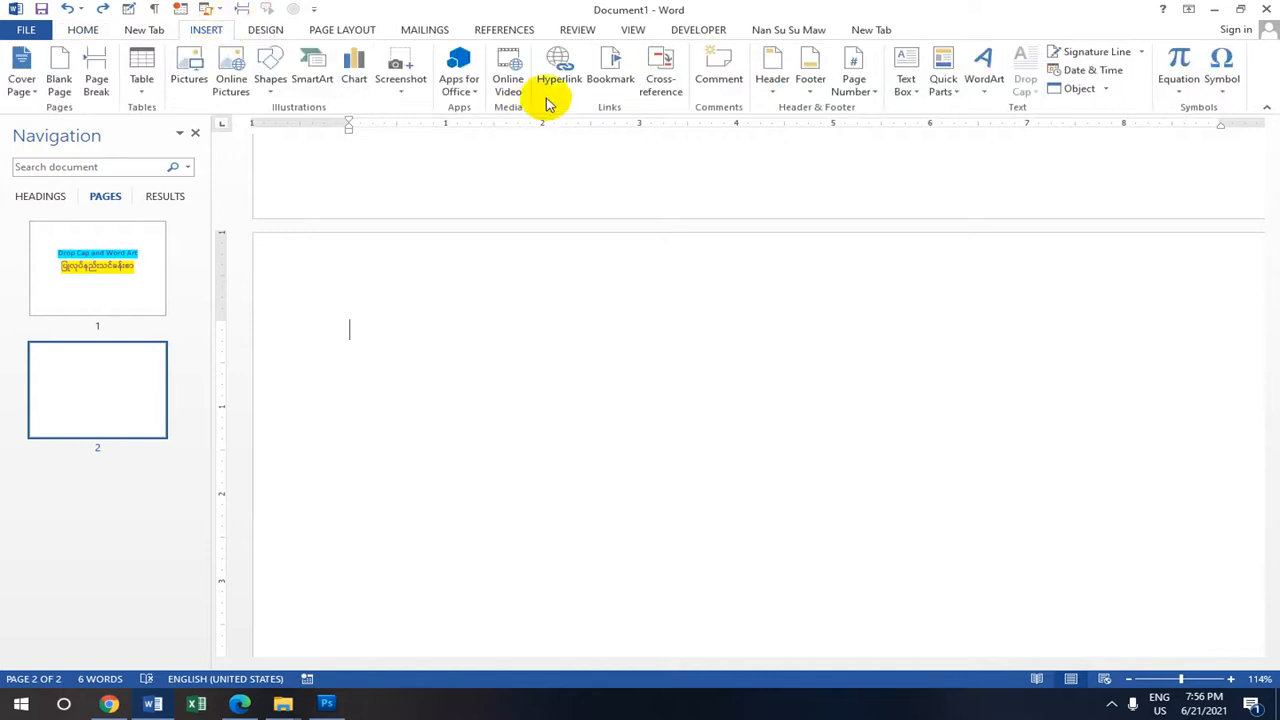
left_click(84, 28)
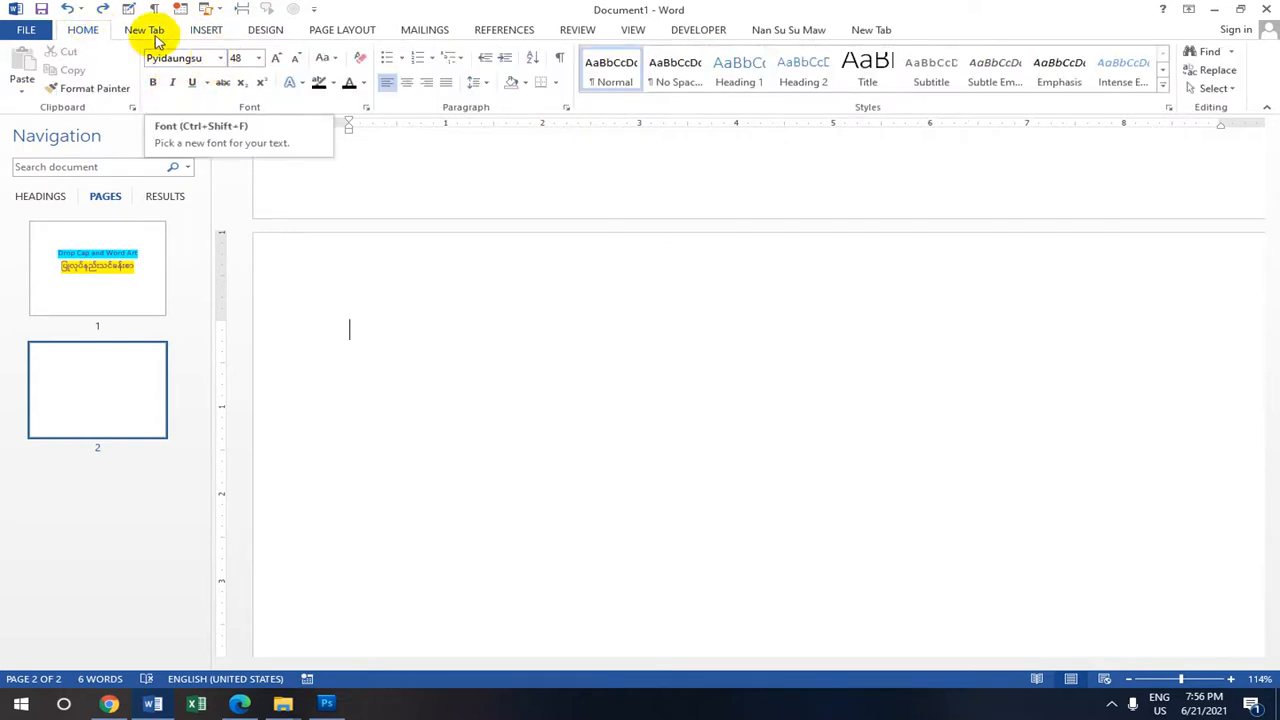
left_click(204, 30)
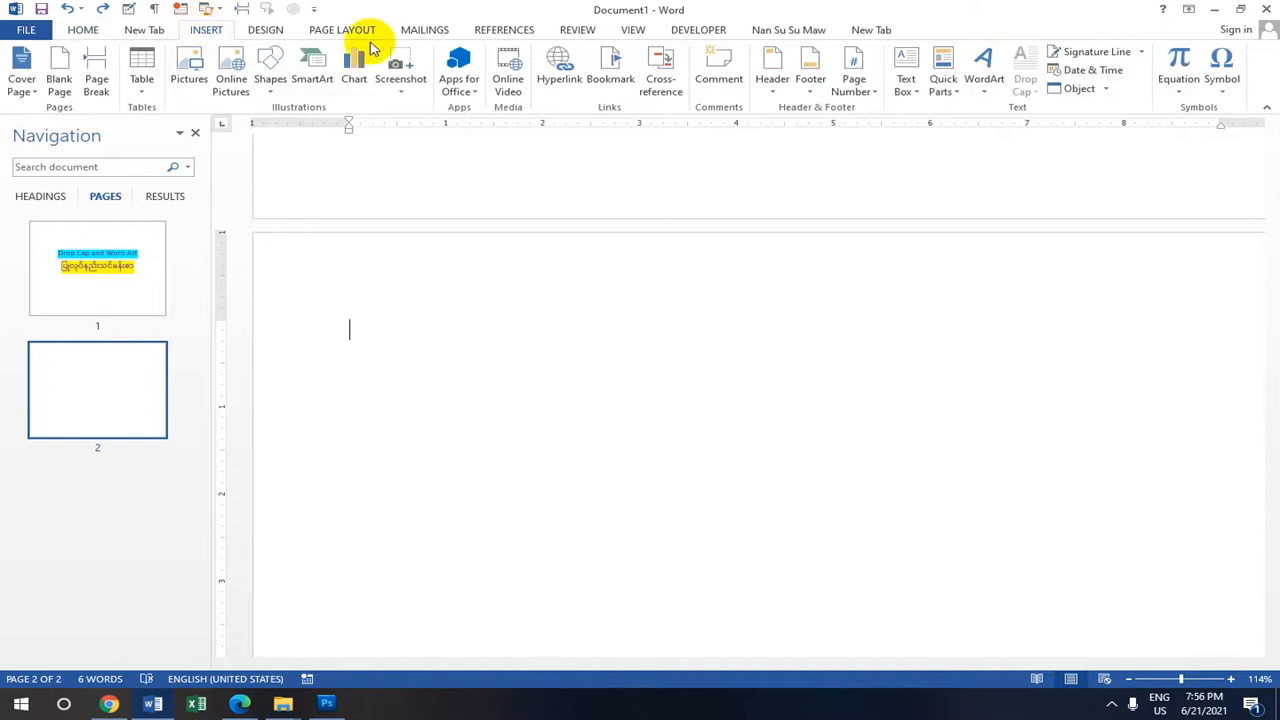
left_click(983, 95)
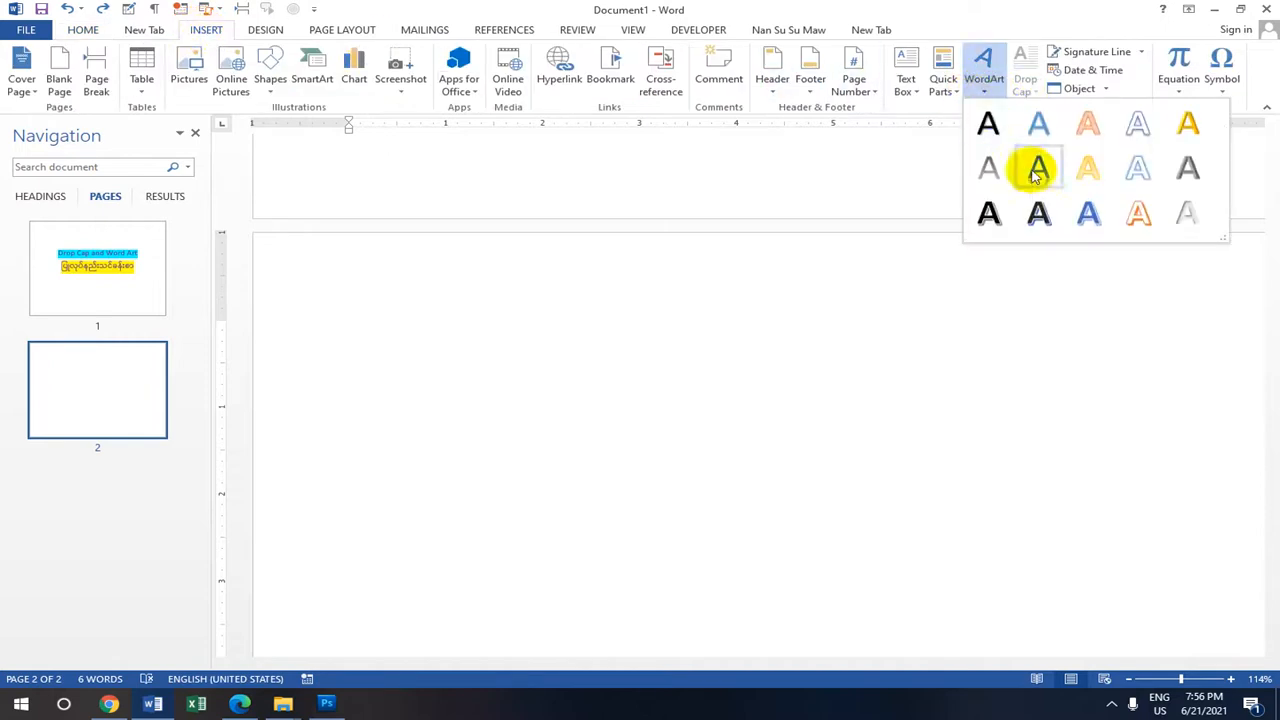
left_click(1137, 172)
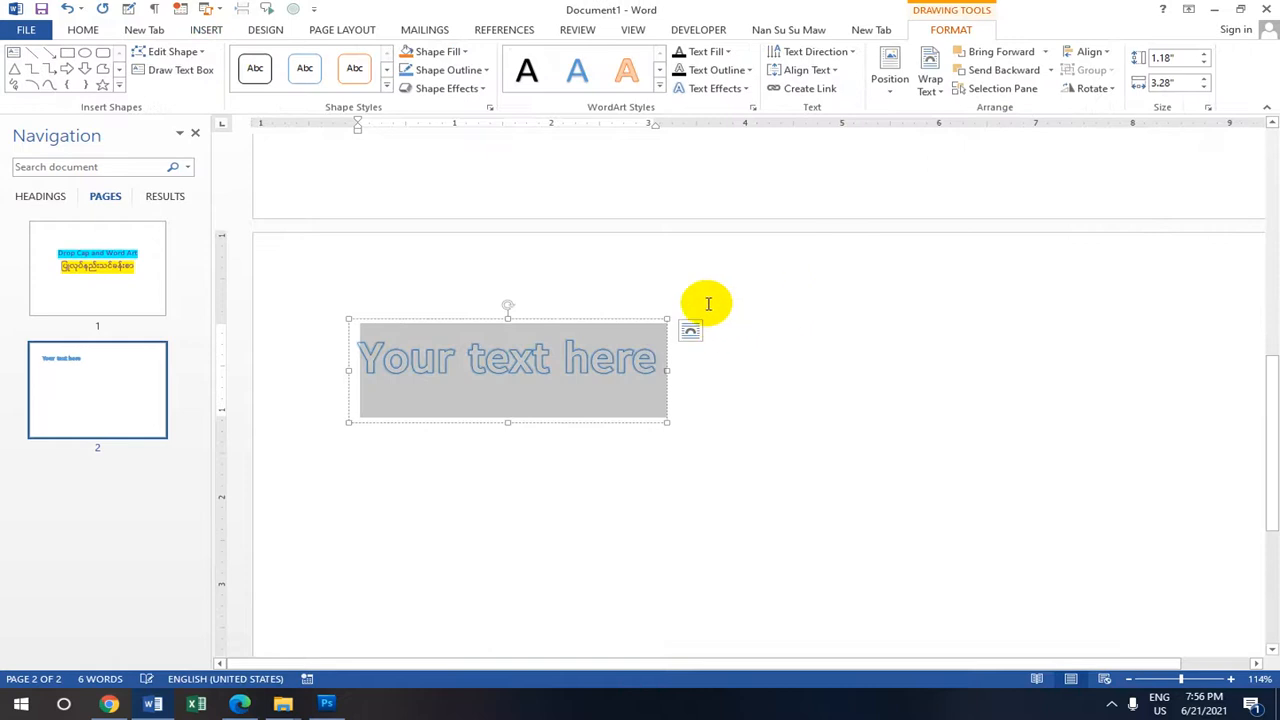
type("MI")
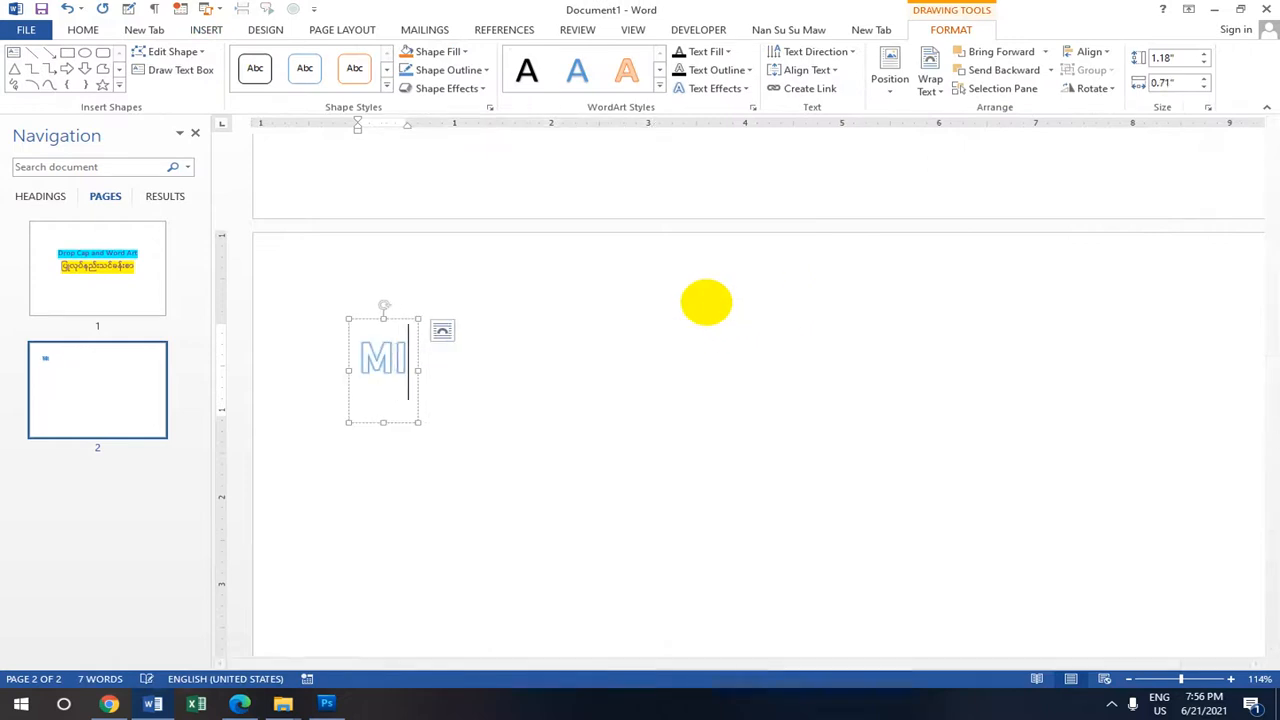
type("TDC")
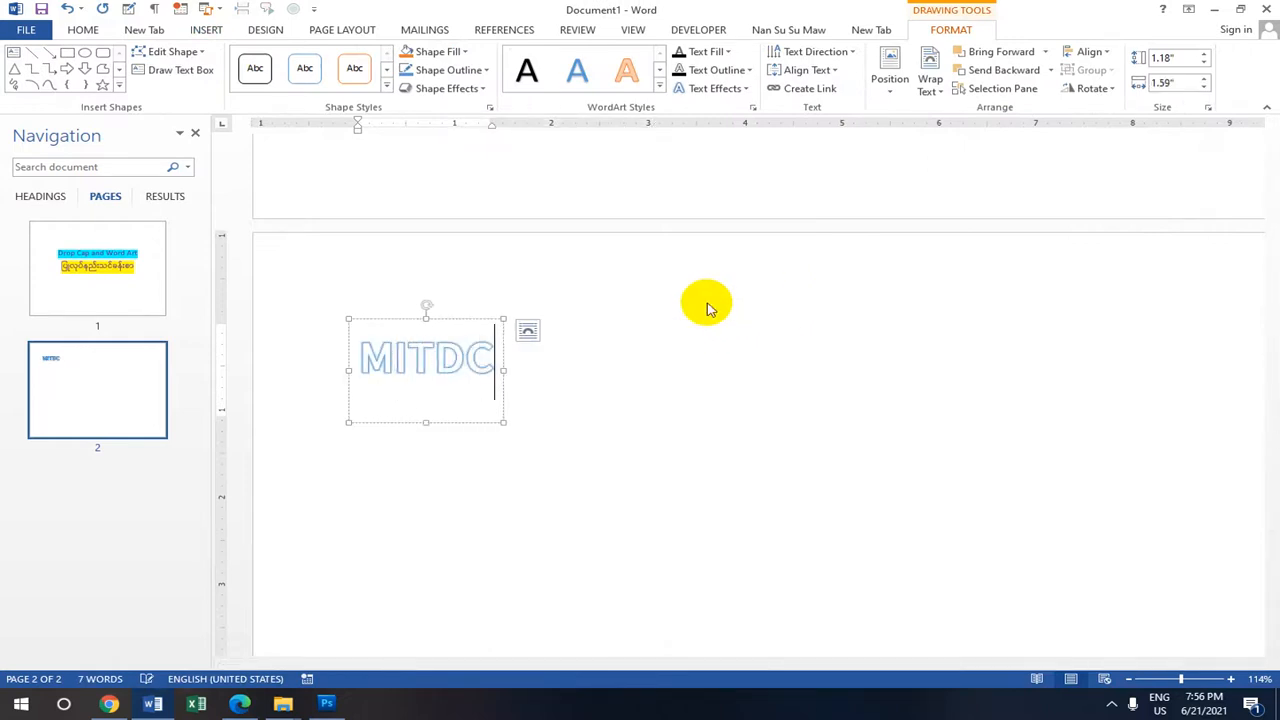
right_click(461, 362)
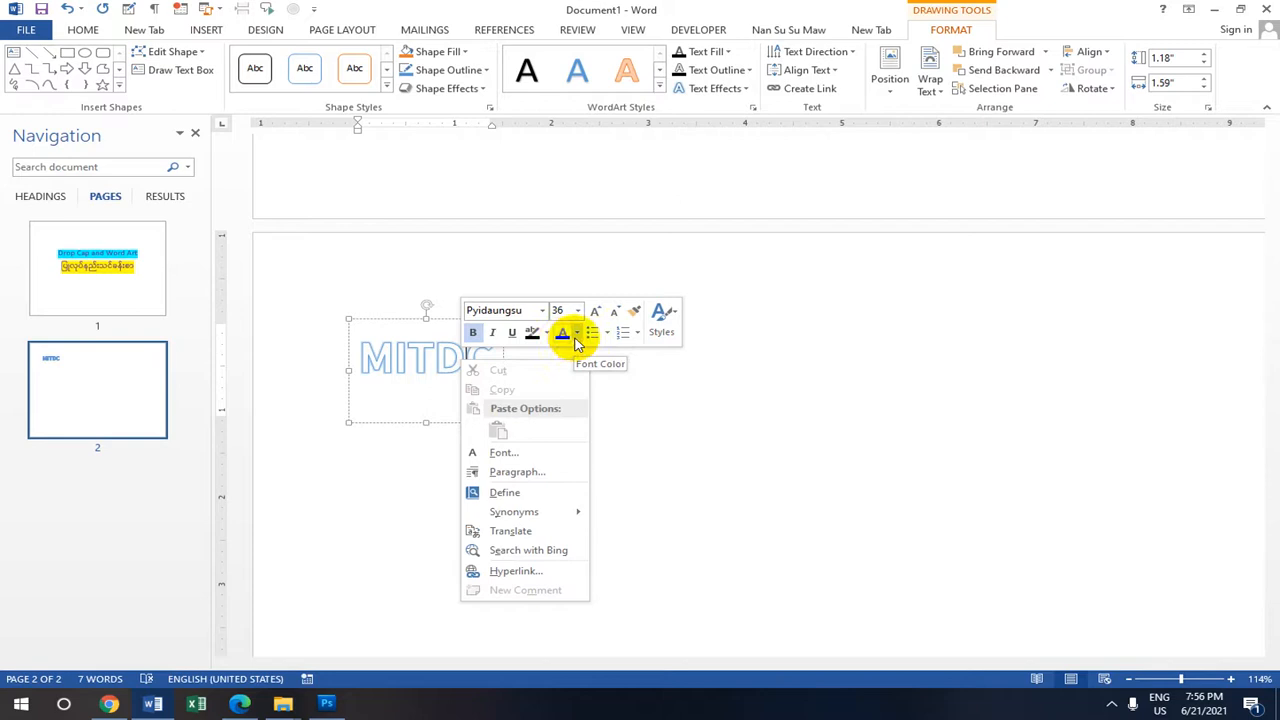
key("Escape")
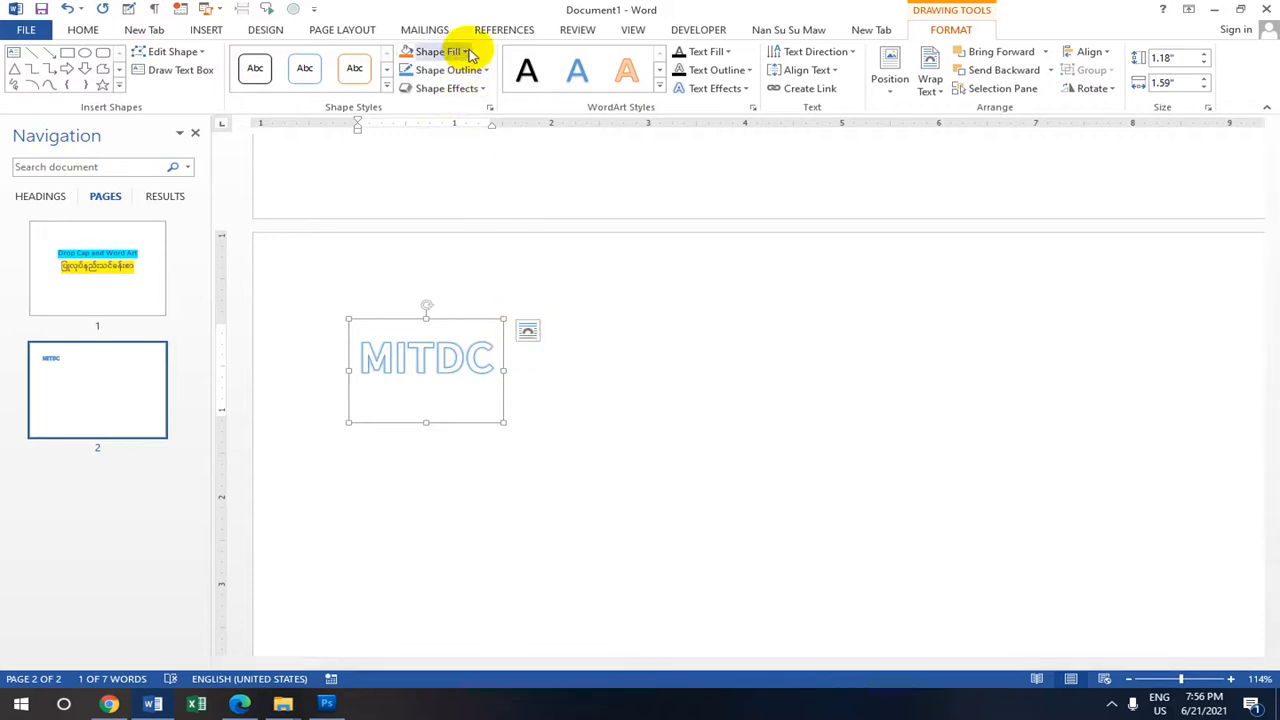
left_click(467, 52)
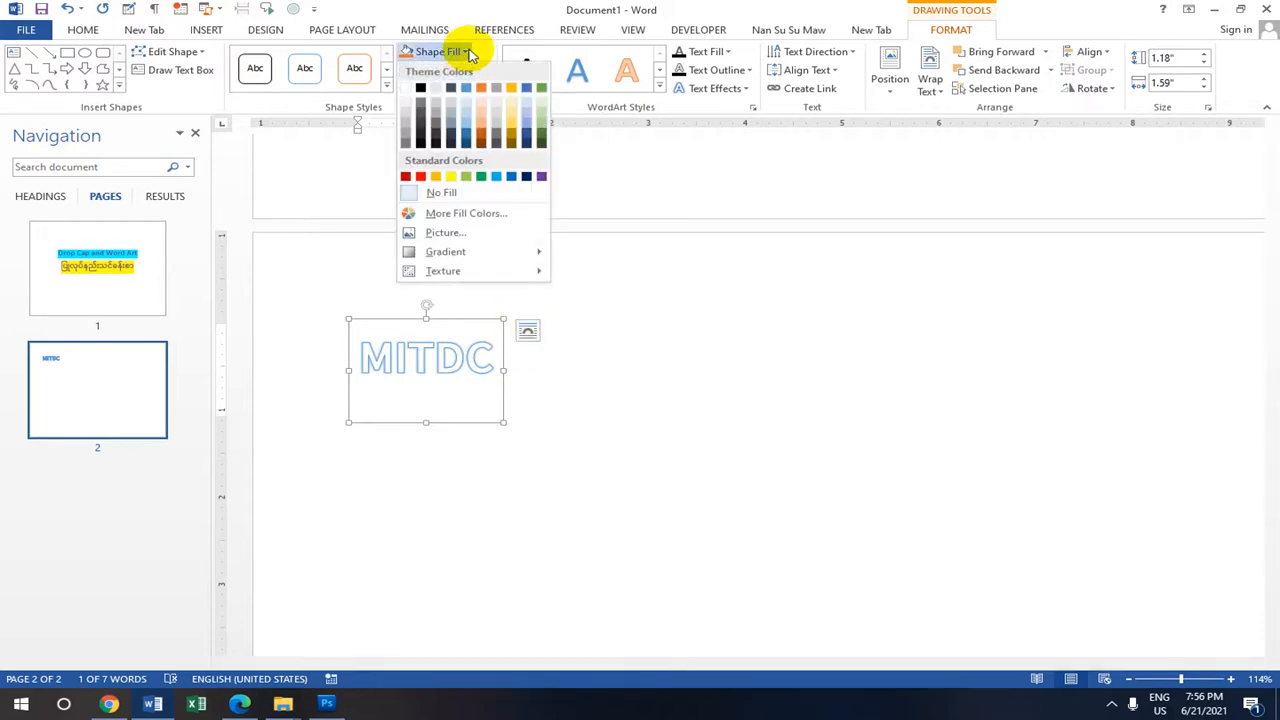
left_click(415, 352)
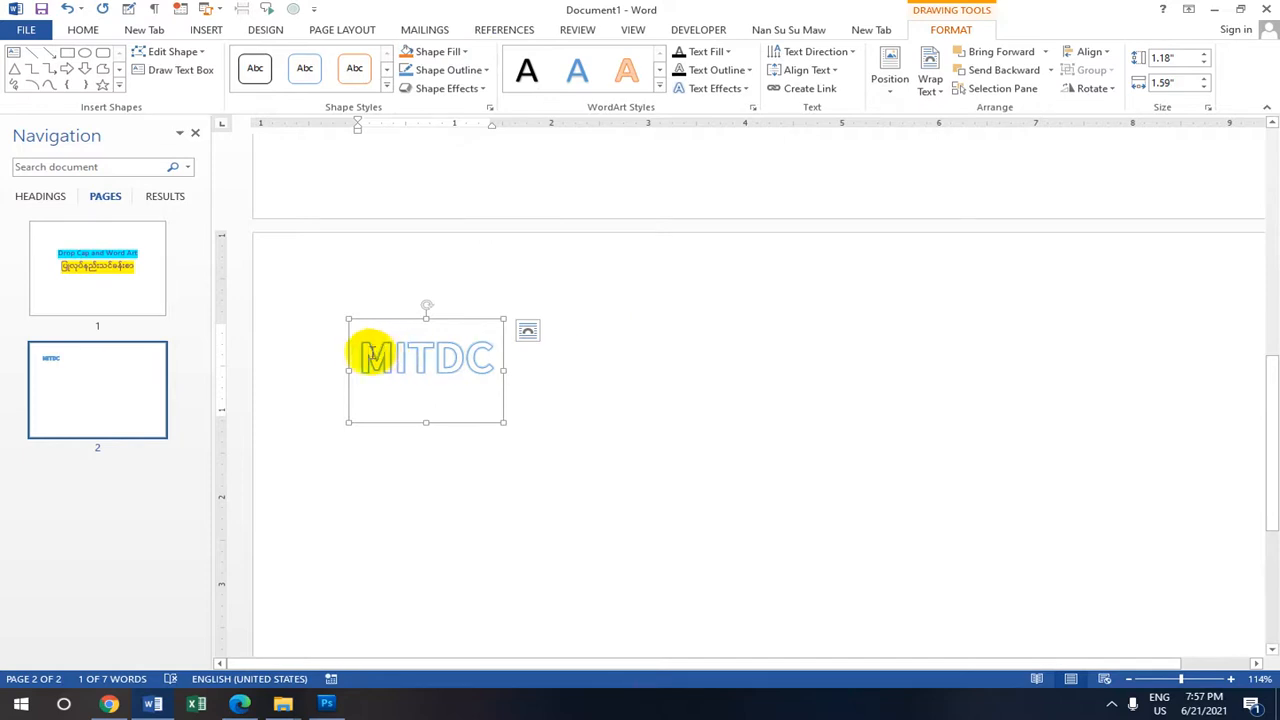
Fill the MITDC WordArt box with standard yellow and set its outline weight to 4½ pt
left_click_drag(365, 355, 486, 357)
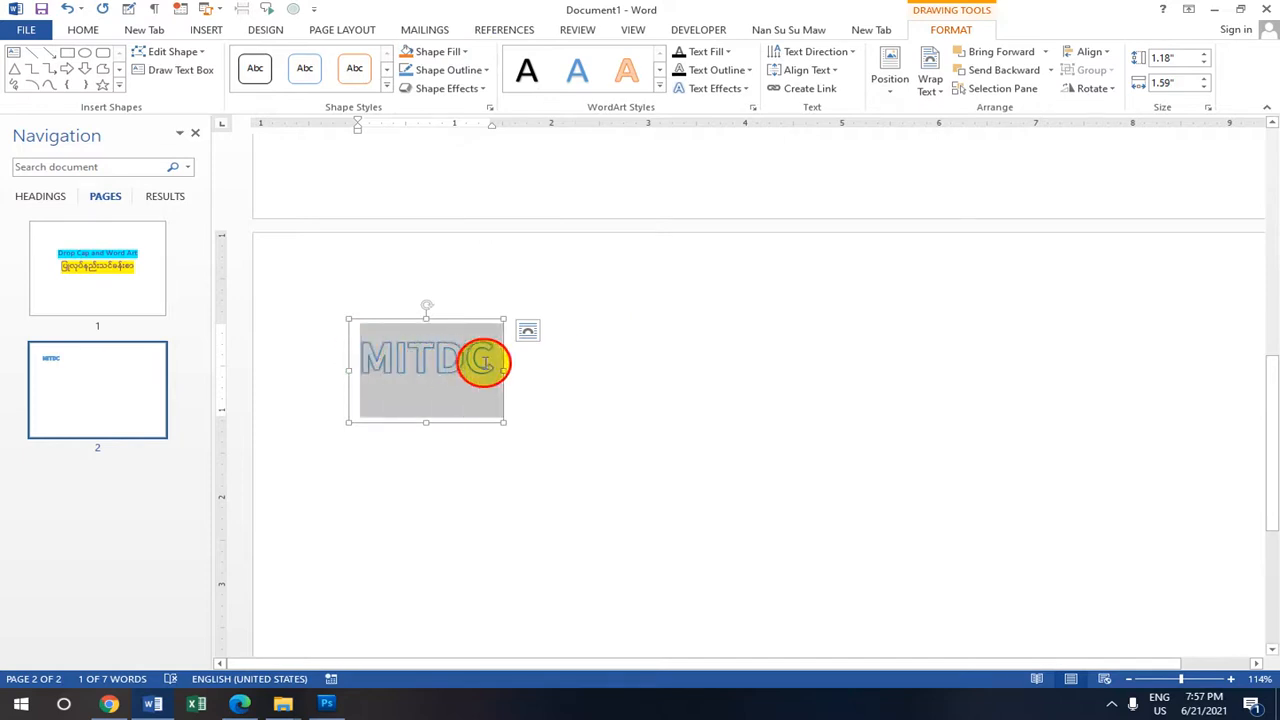
left_click(467, 52)
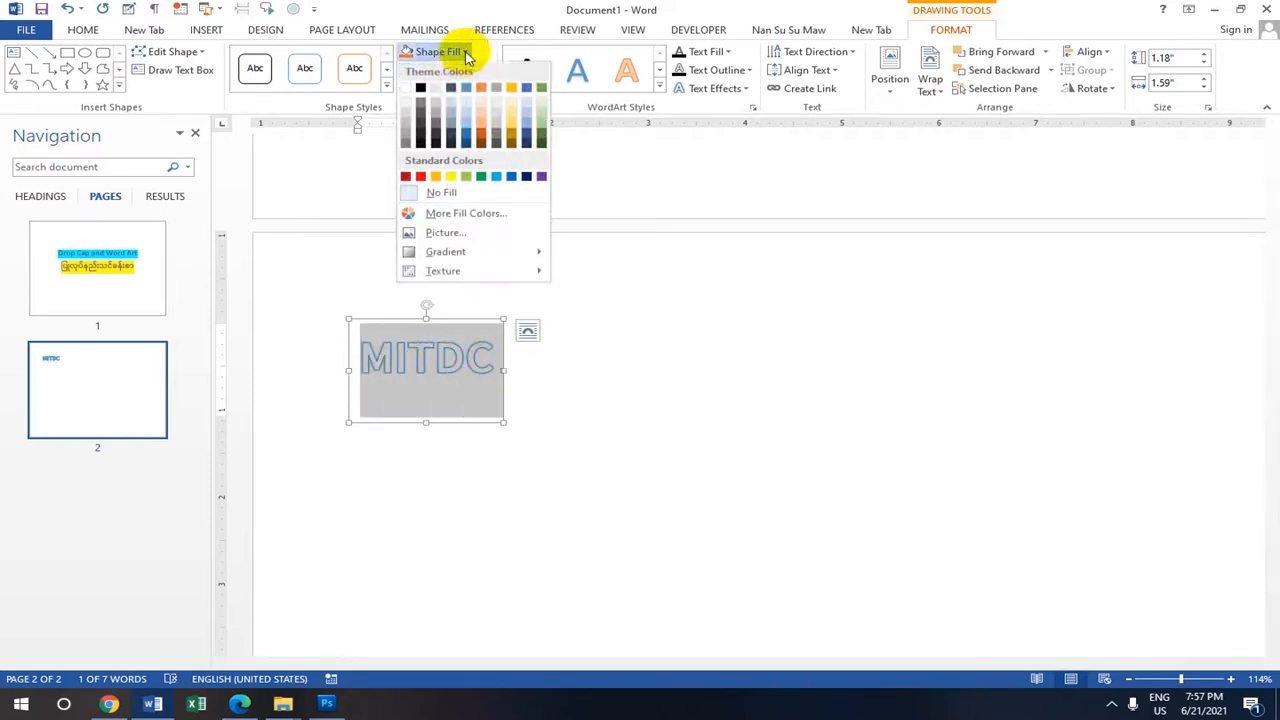
left_click(451, 177)
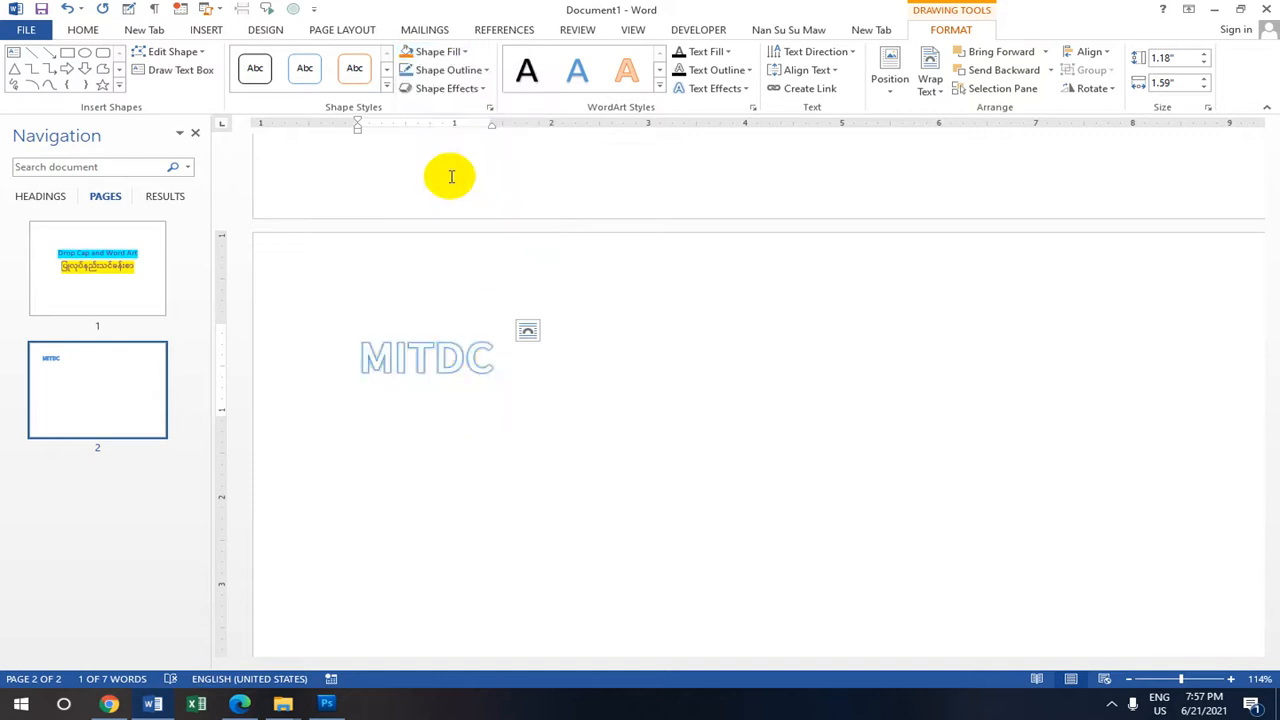
left_click(487, 71)
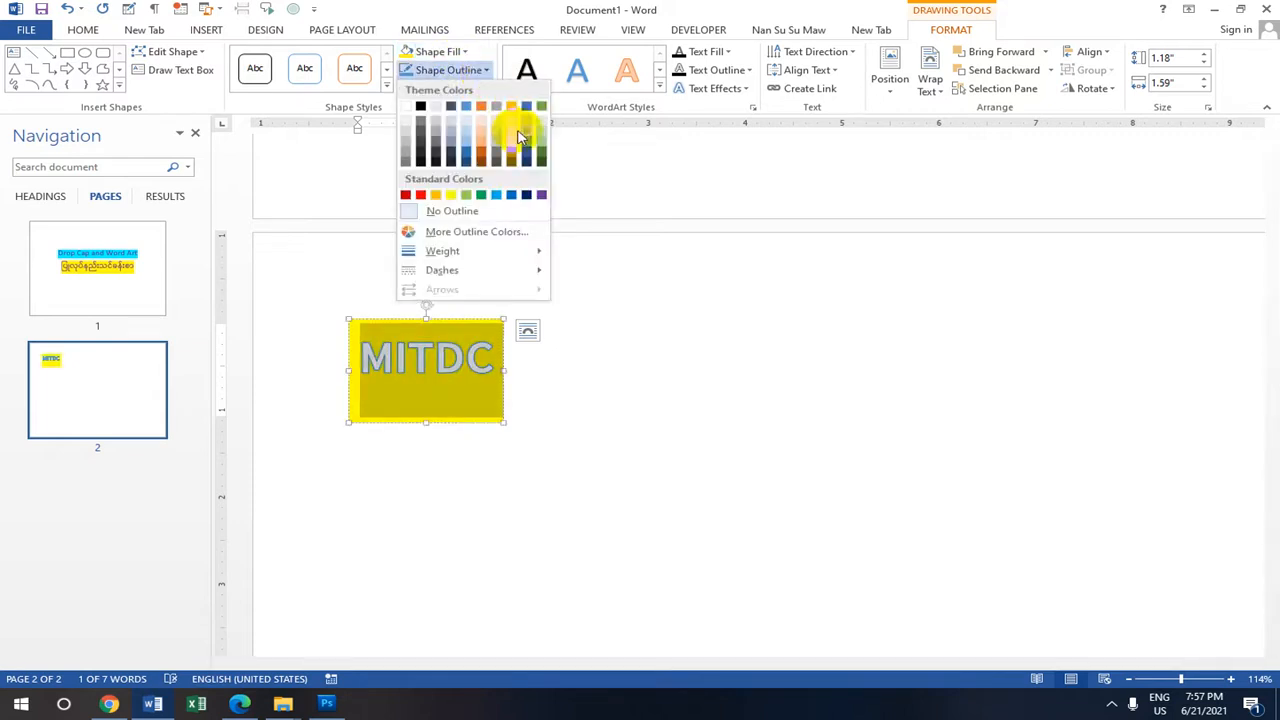
mouse_move(487, 262)
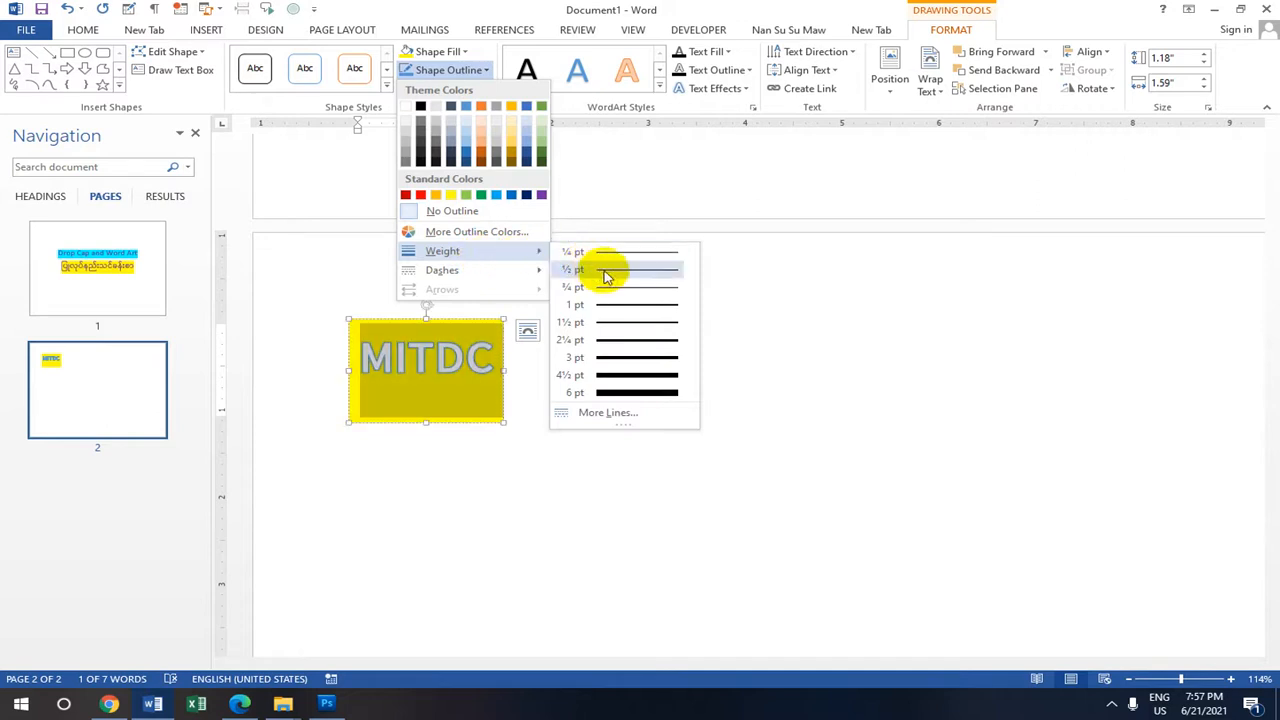
left_click(628, 376)
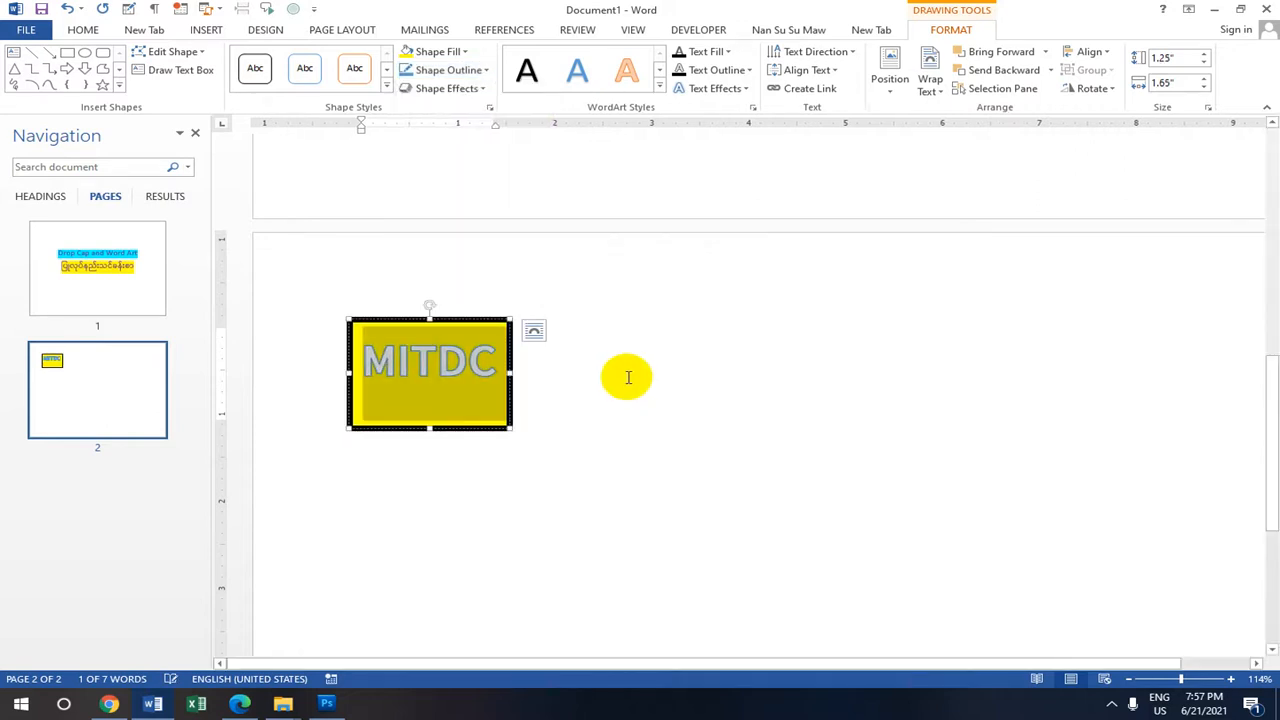
Apply the tilted 3-D slab preset, second in the last preset row, and the second bevel of the first row to the MITDC box
left_click(482, 89)
mouse_move(465, 116)
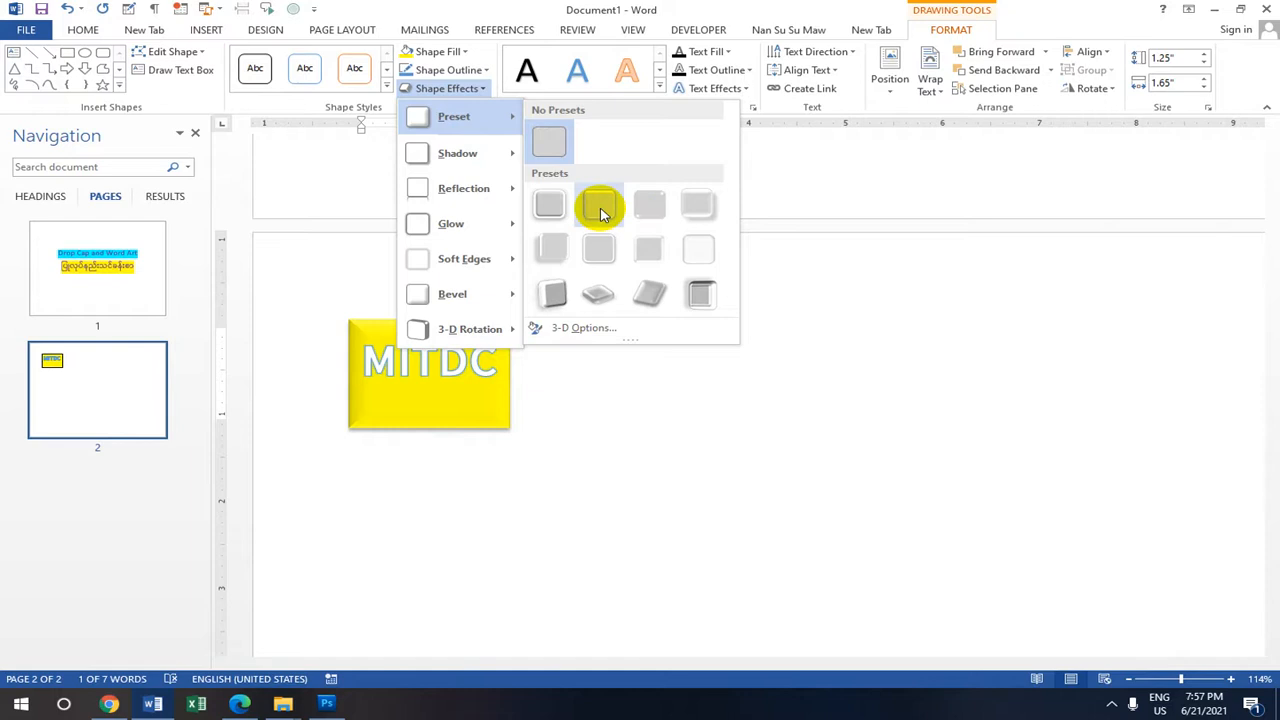
left_click(600, 298)
left_click(484, 89)
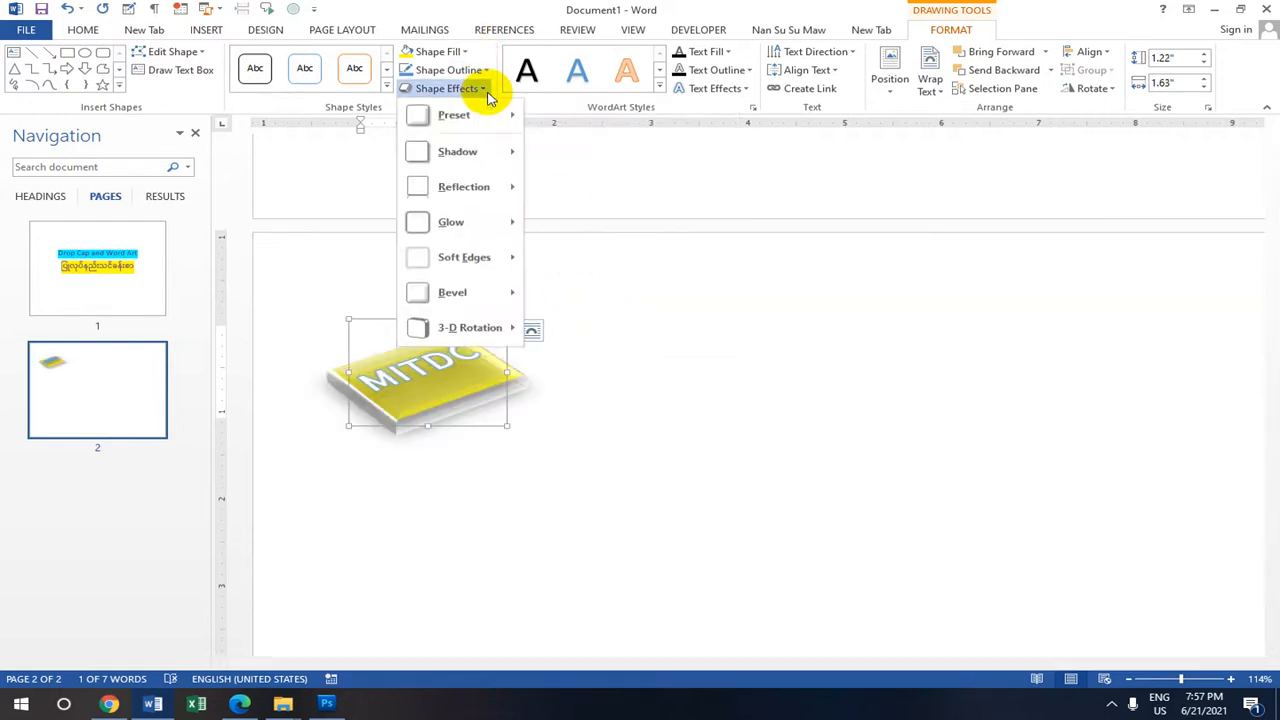
mouse_move(505, 291)
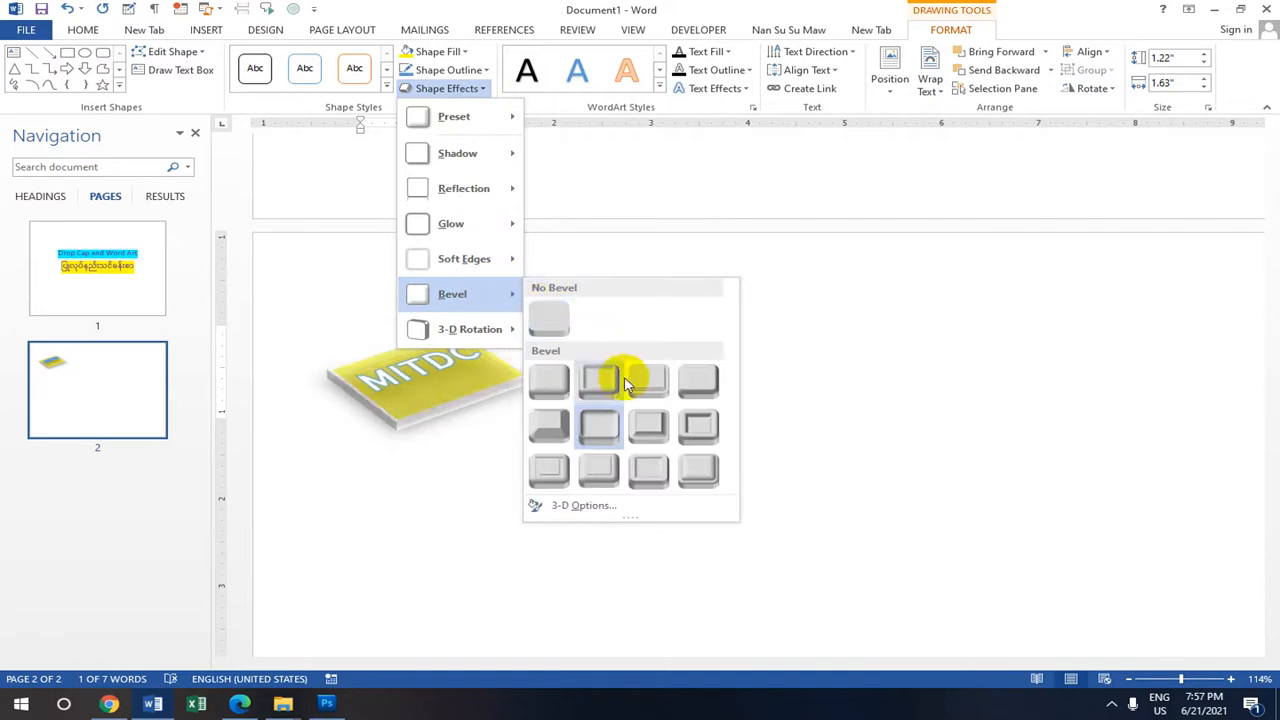
left_click(598, 380)
Open the shape formatting options for the MITDC box and change its fill to a picture or texture fill
right_click(509, 372)
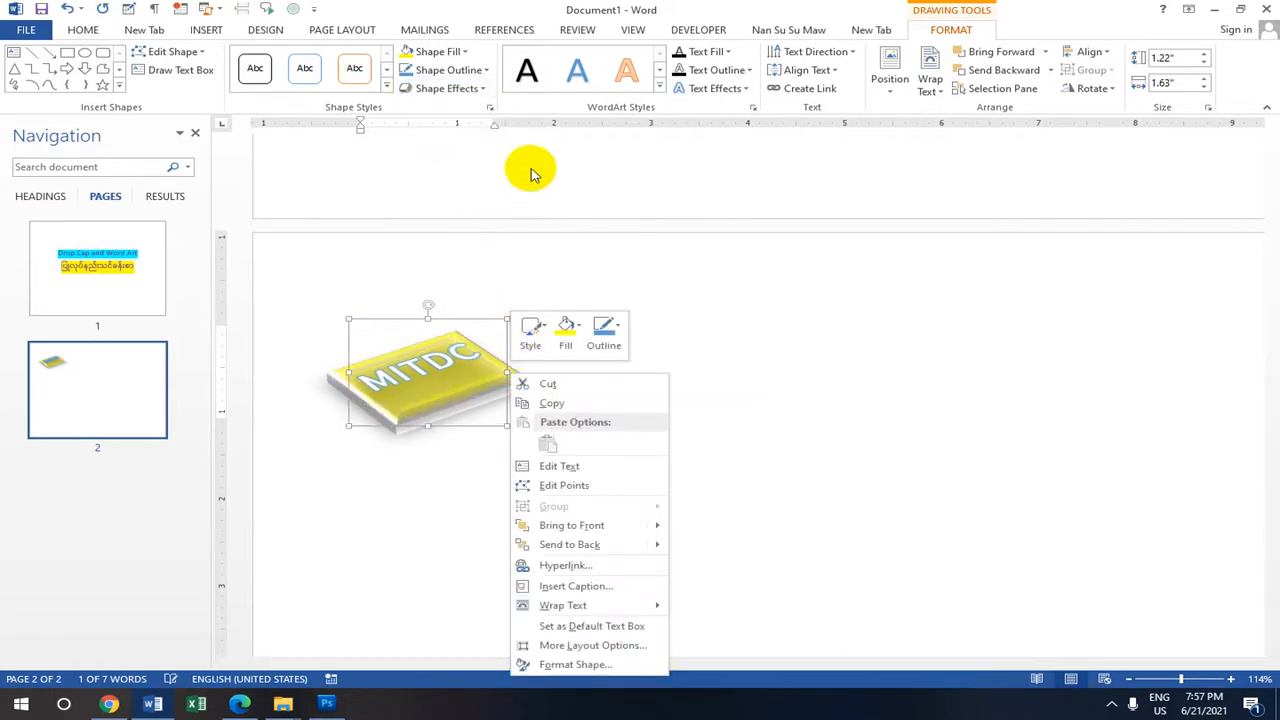
left_click(586, 670)
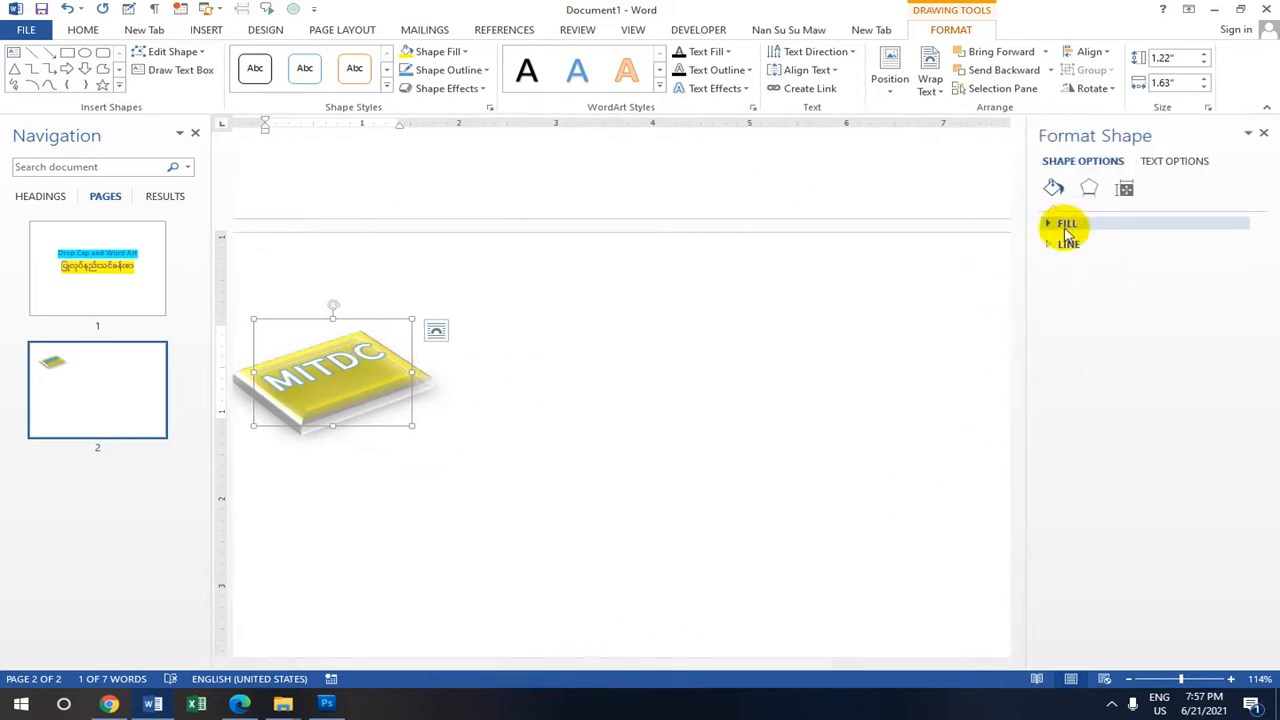
left_click(1062, 223)
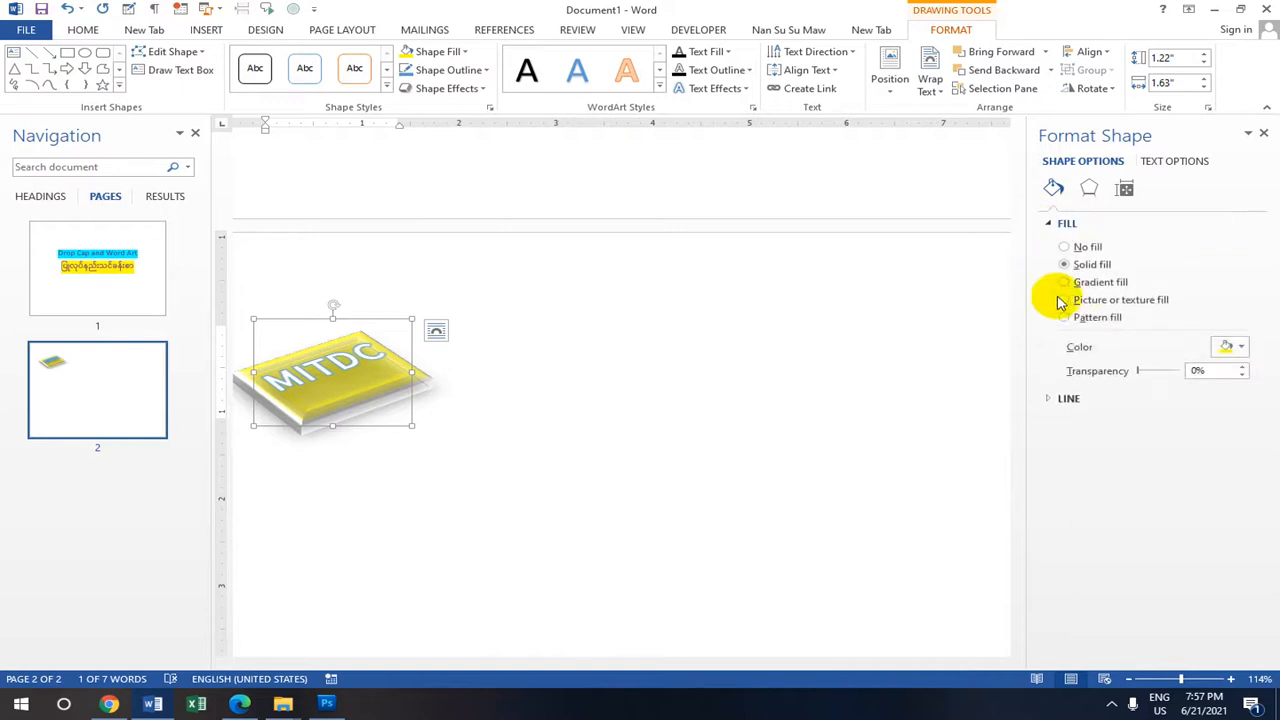
left_click(1066, 300)
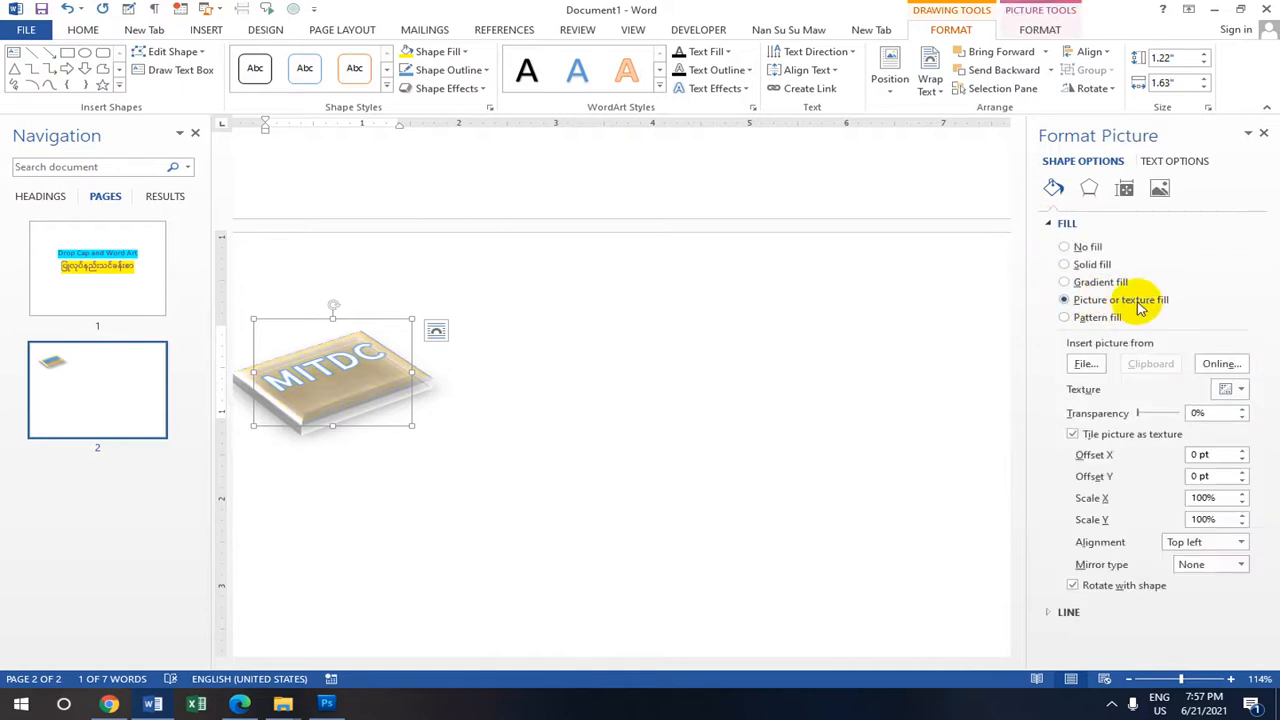
Fill the MITDC box with the picture file 20210421_202400.jpg from the third folder on the Desktop
left_click(1085, 364)
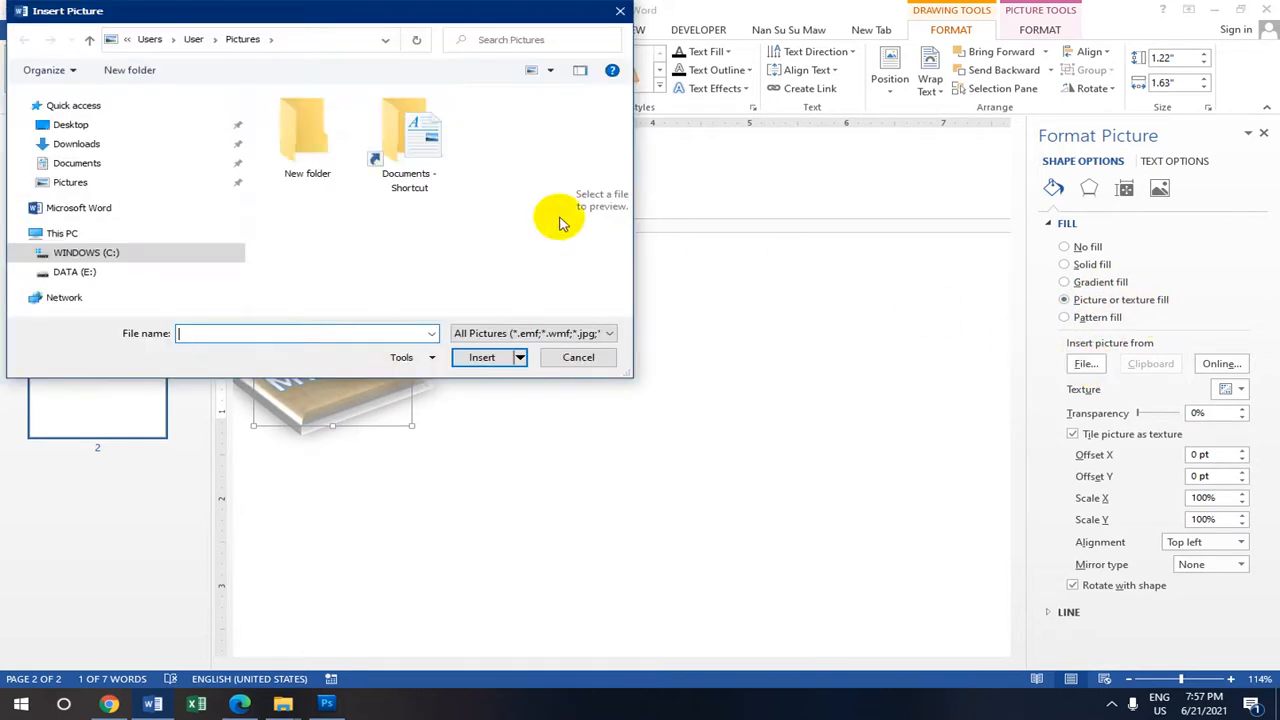
left_click(79, 129)
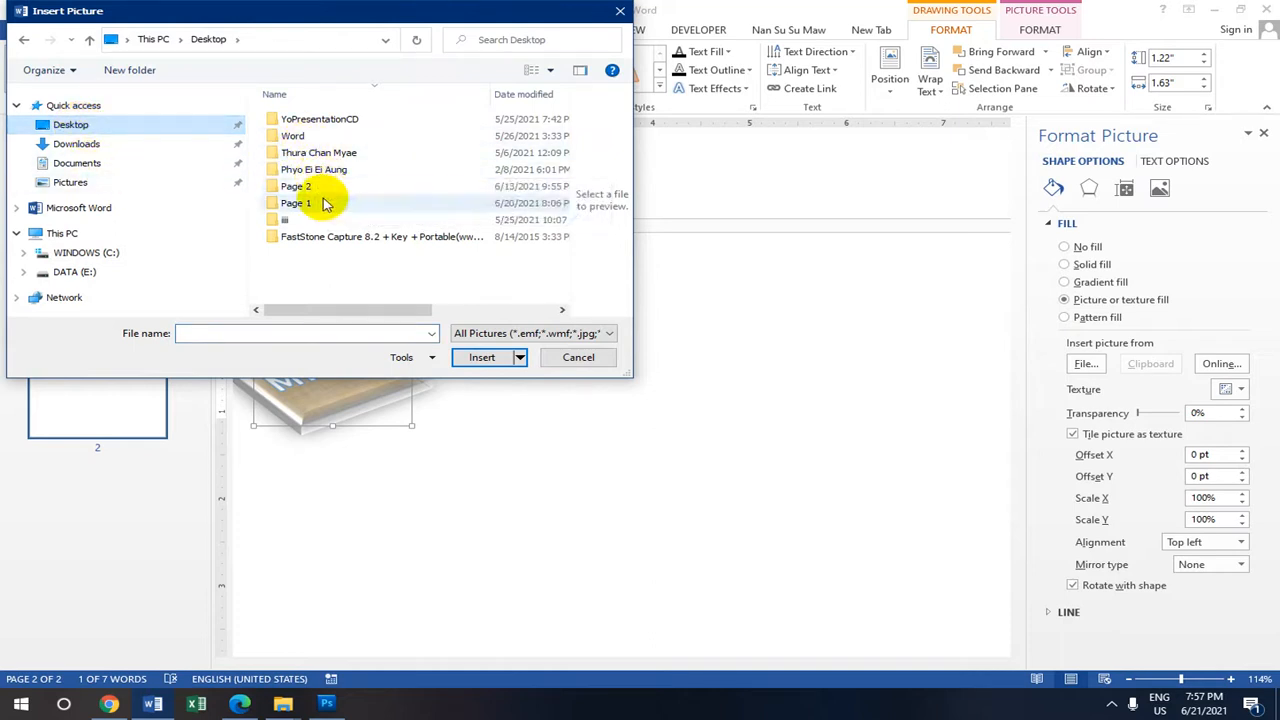
left_click(318, 120)
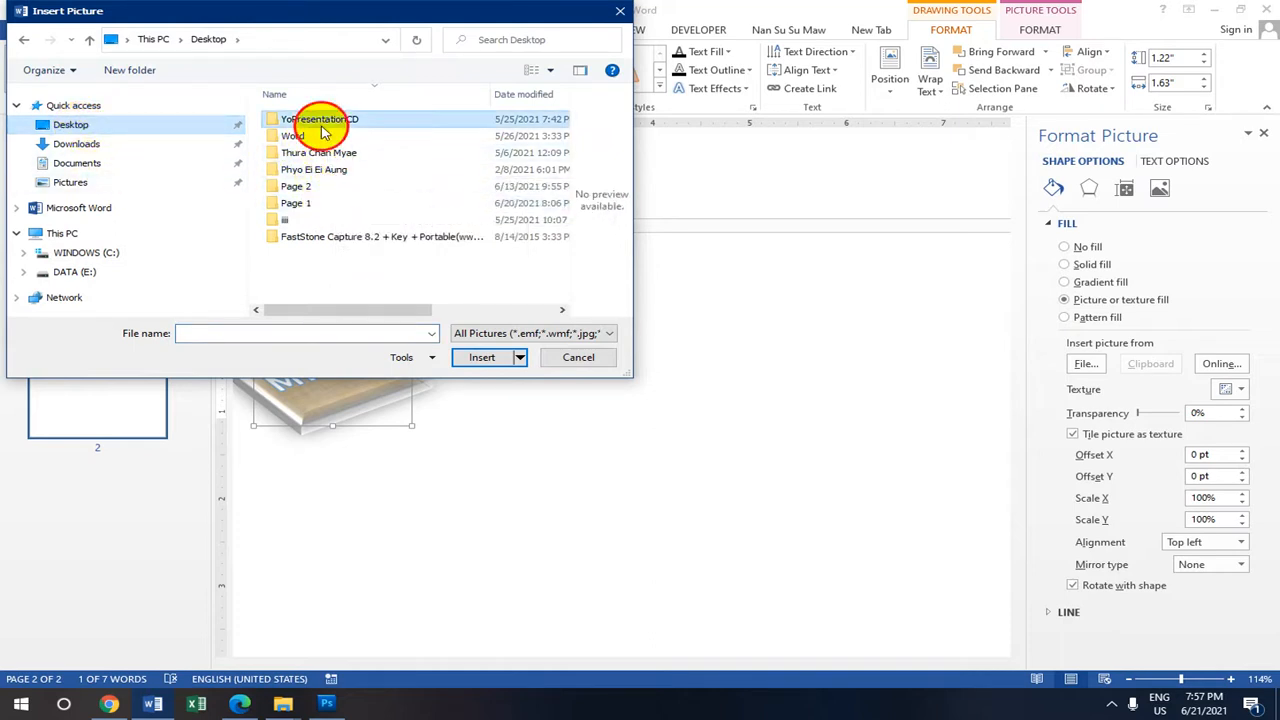
left_click(477, 37)
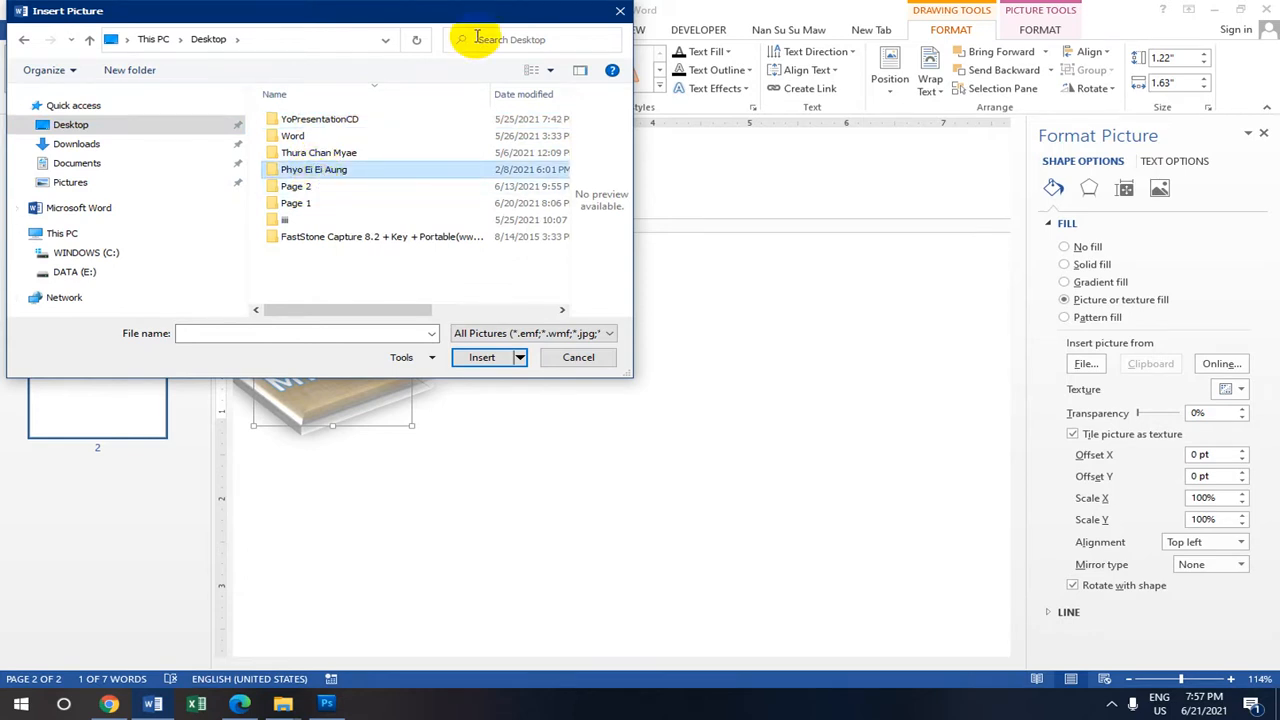
left_click(86, 183)
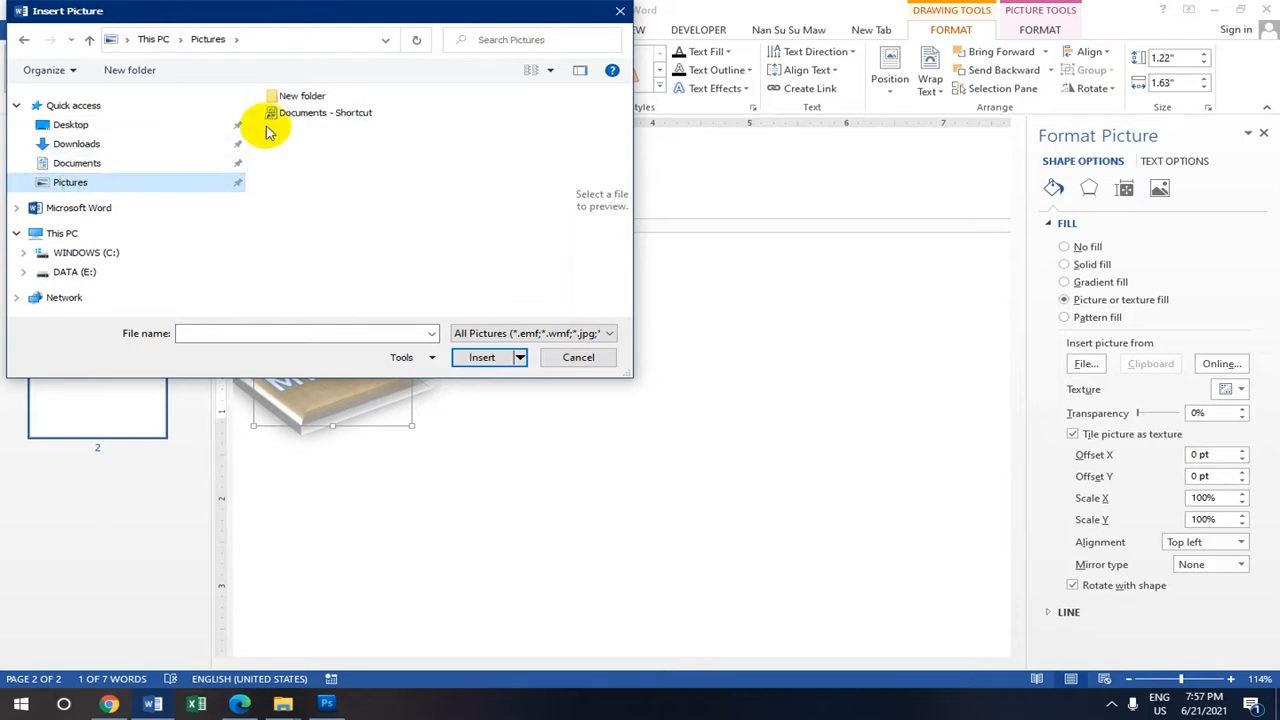
left_click(100, 127)
left_click(340, 155)
double_click(362, 160)
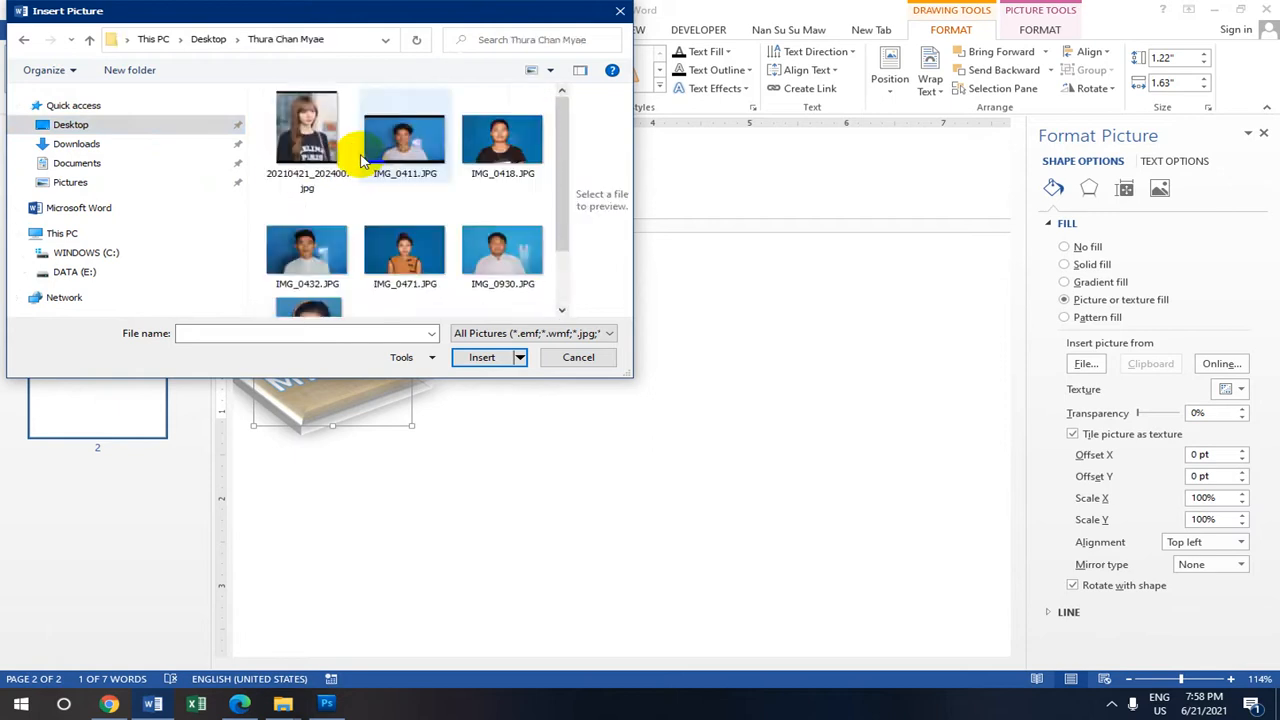
scroll(355, 155, "down", 2)
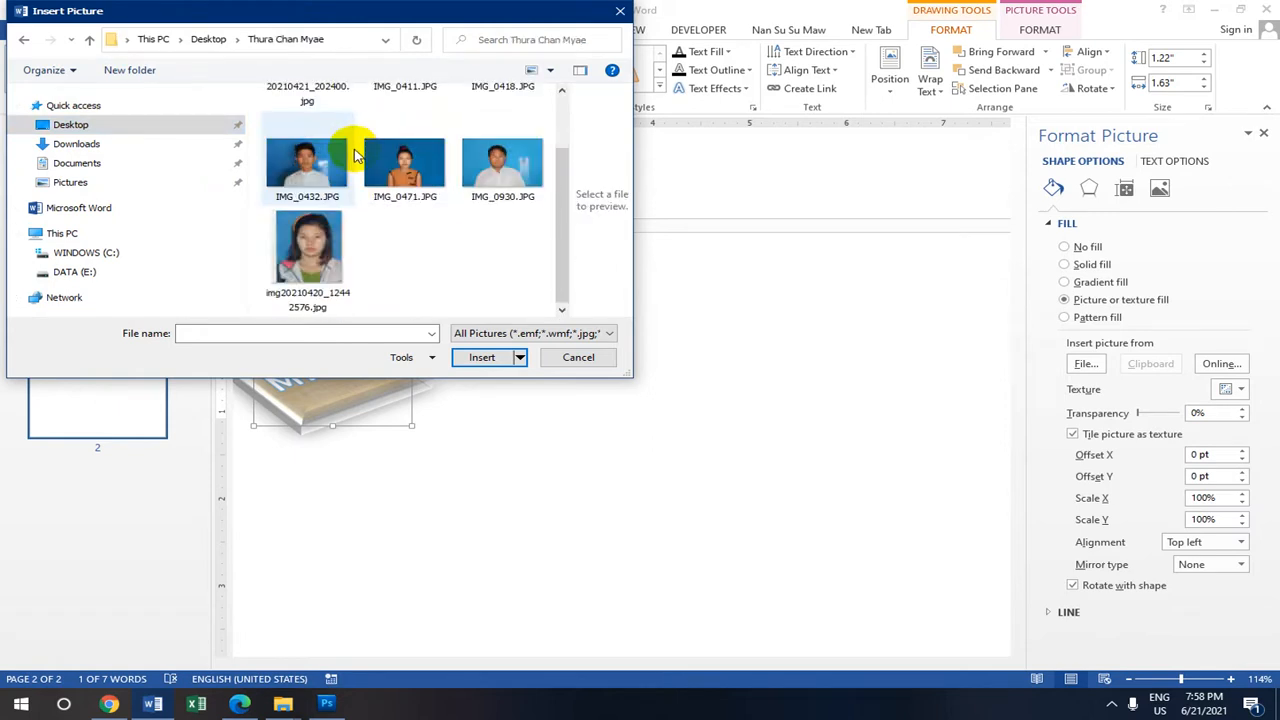
scroll(303, 150, "up", 2)
left_click(305, 128)
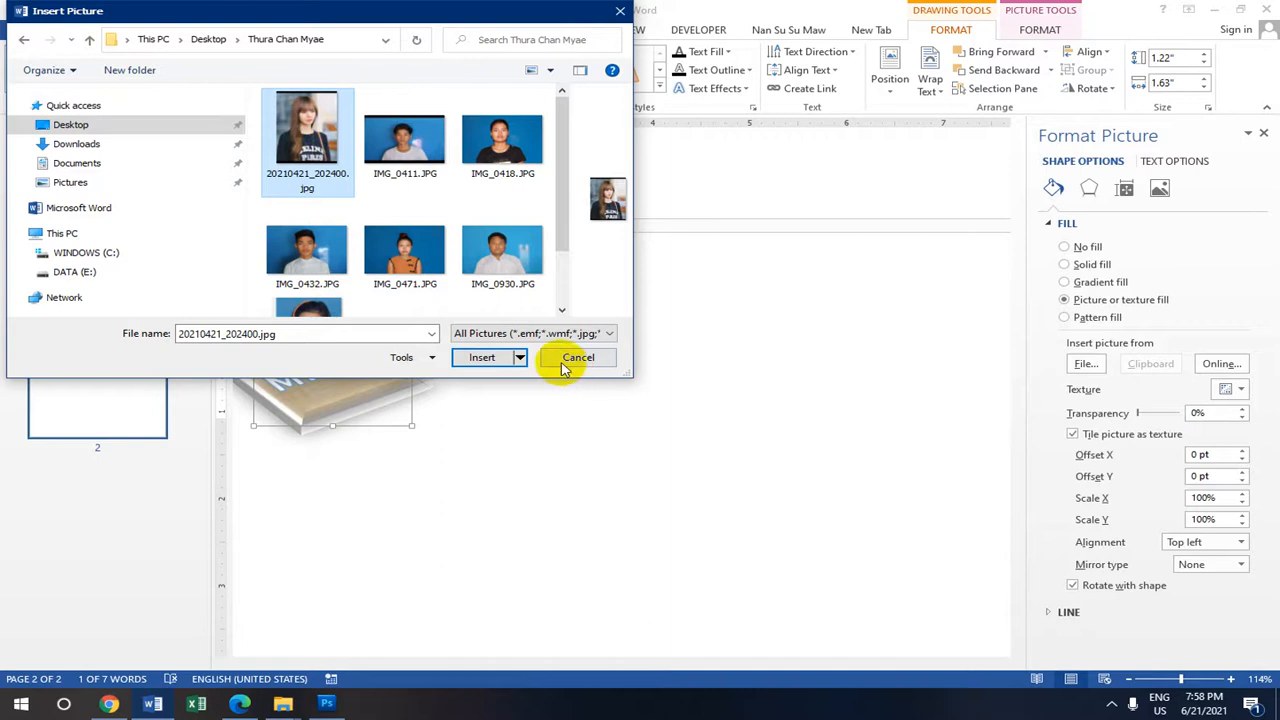
left_click(483, 358)
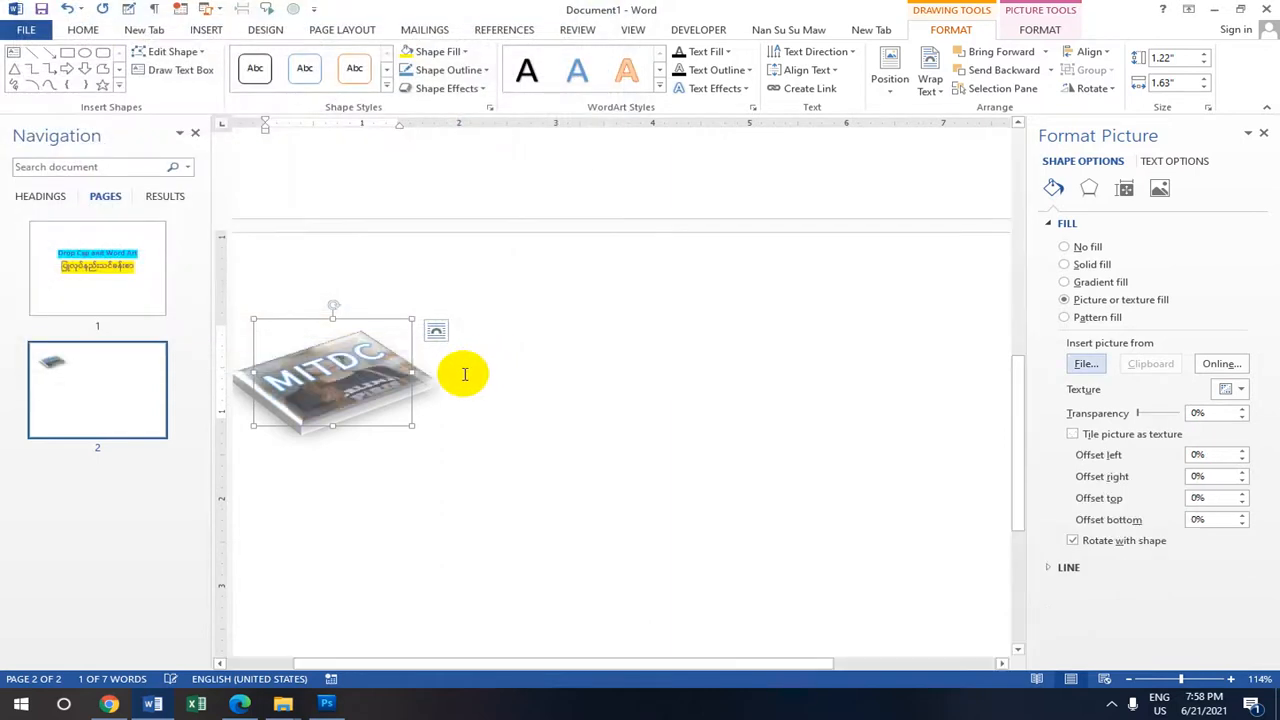
scroll(336, 420, "up", 2)
scroll(336, 420, "down", 2)
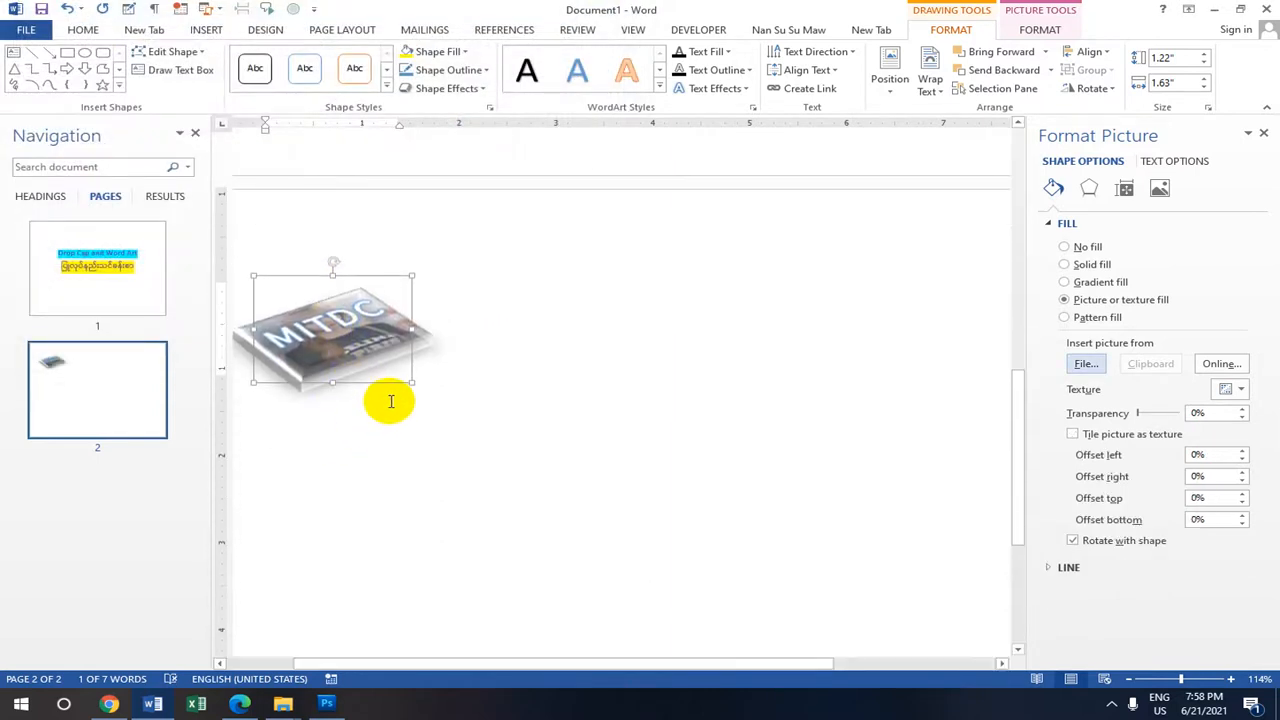
right_click(376, 337)
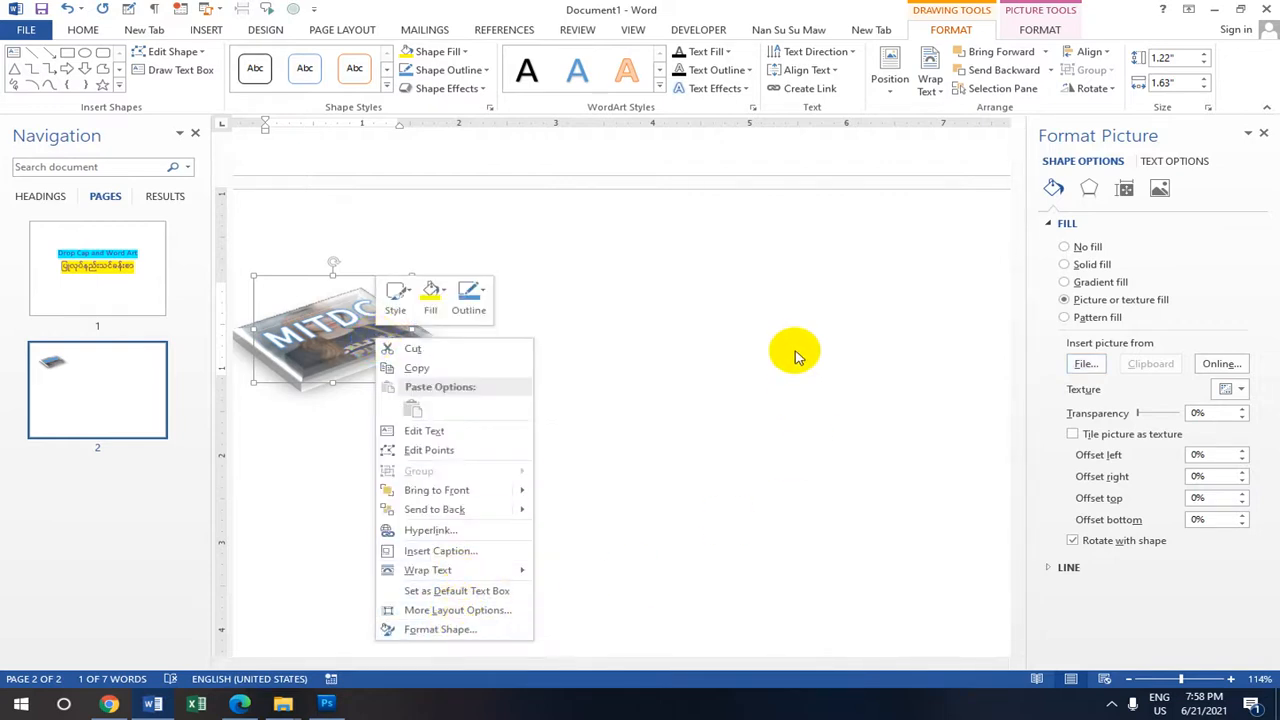
key("Escape")
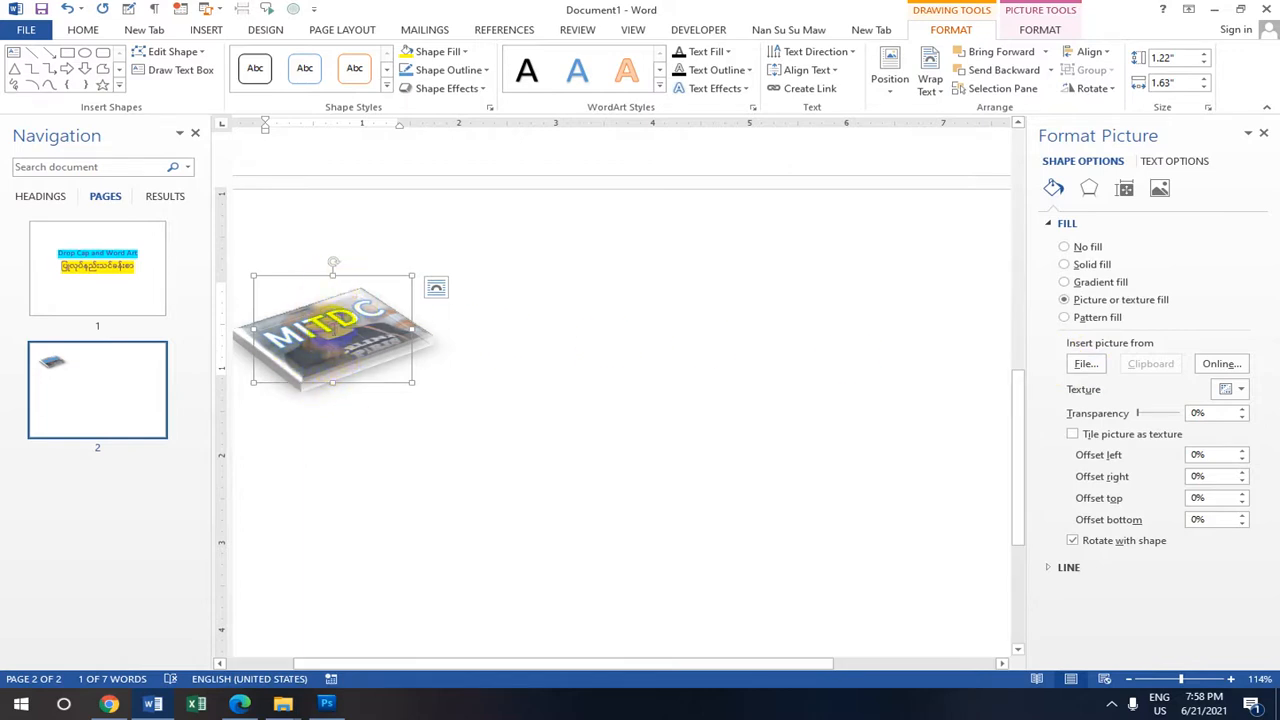
Try several yellow pattern fills on the MITDC box, including the fourth in the fifth row, and return to the picture fill
left_click(339, 318)
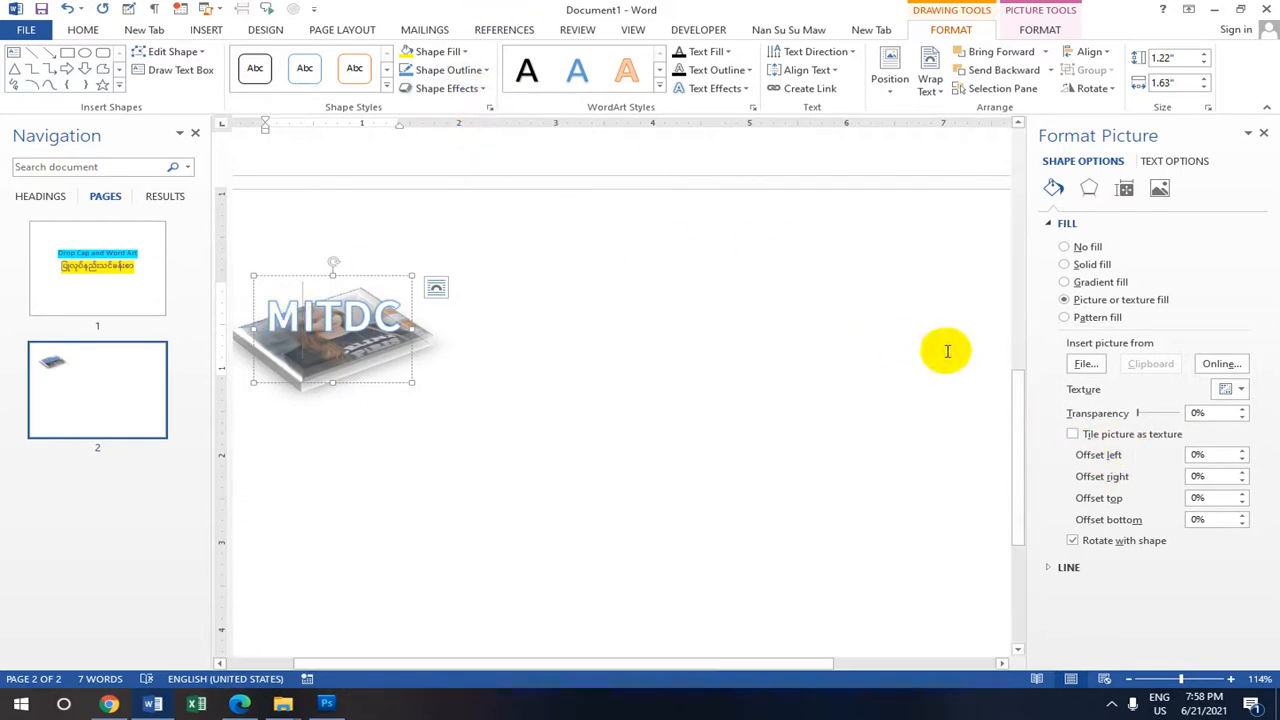
left_click(1064, 318)
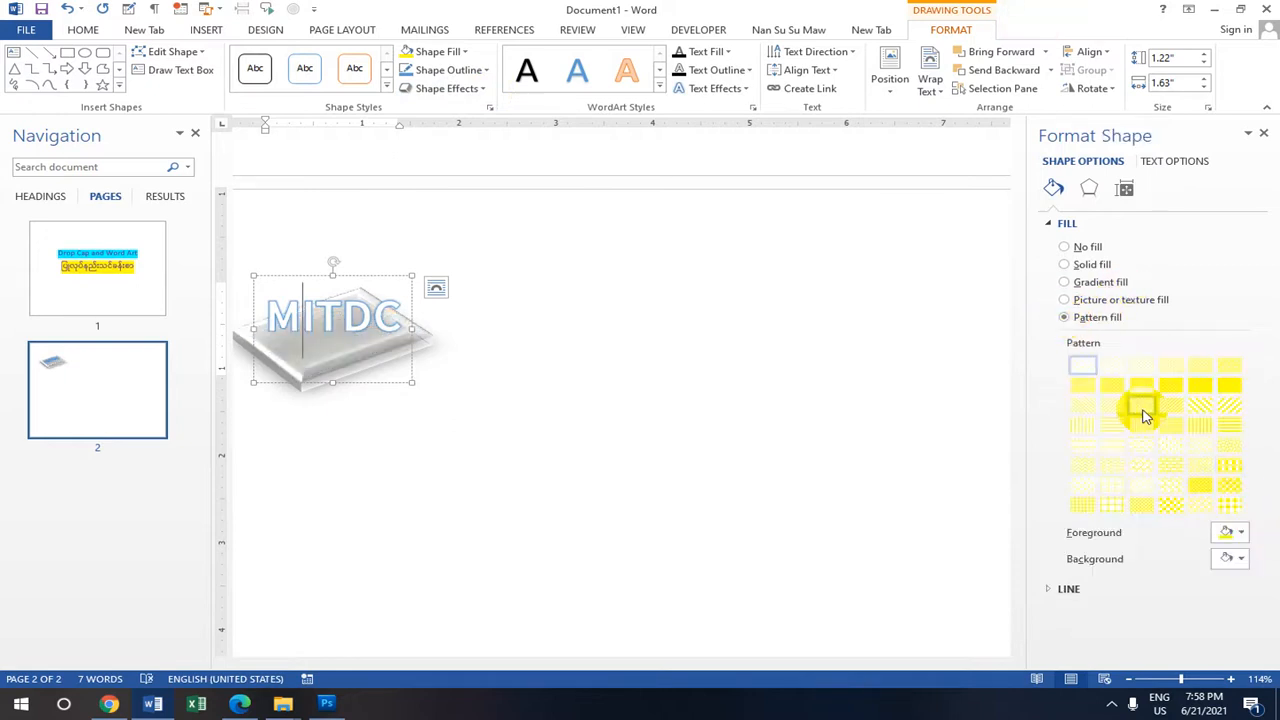
left_click(1199, 386)
left_click(1170, 486)
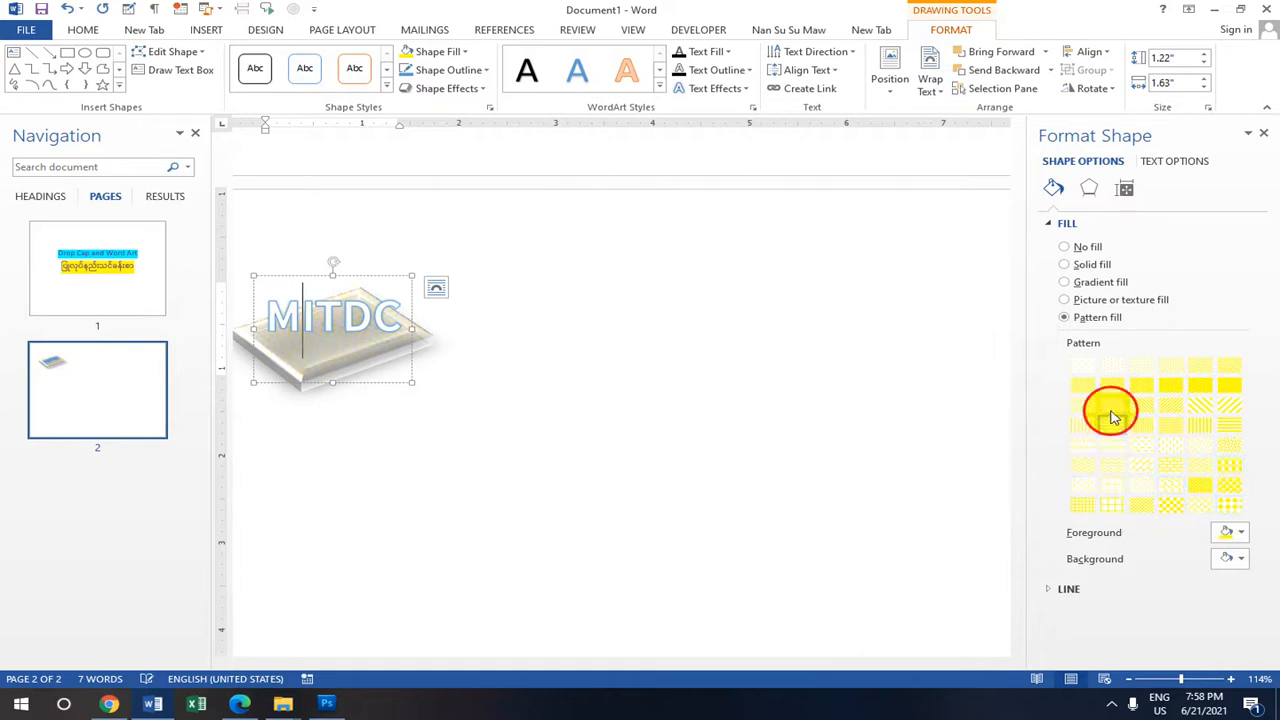
left_click(1172, 447)
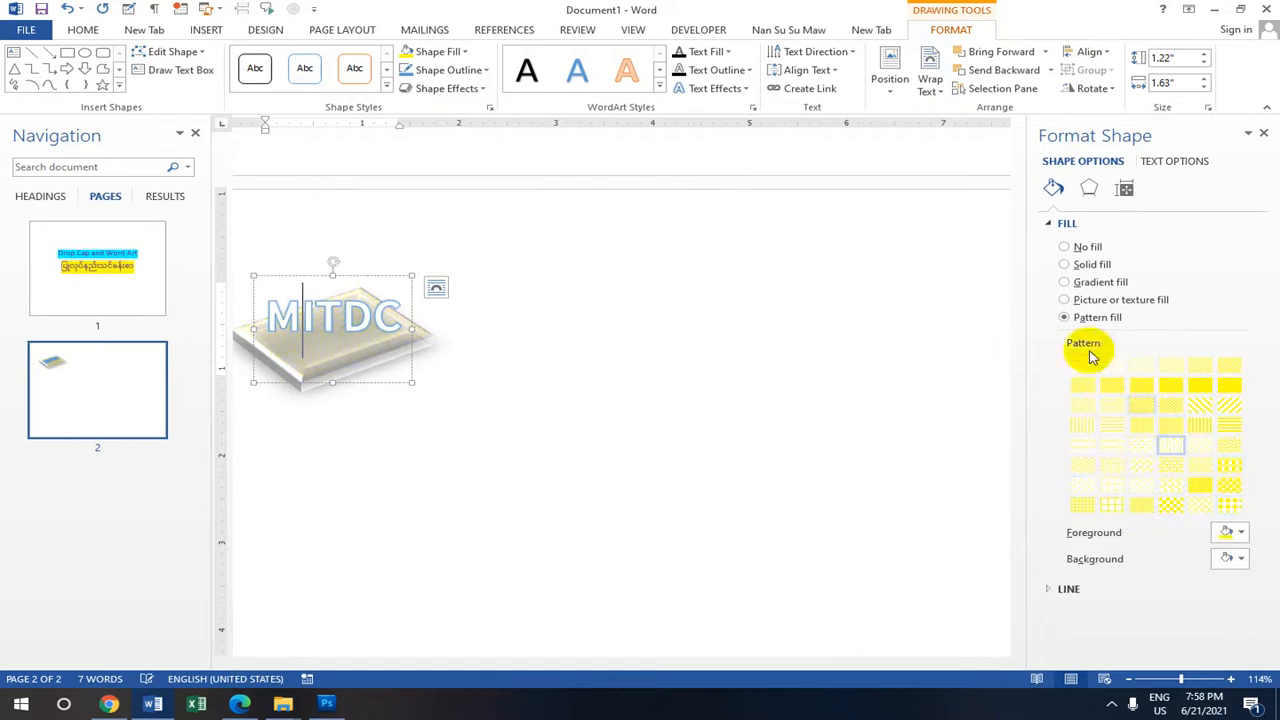
left_click(1065, 304)
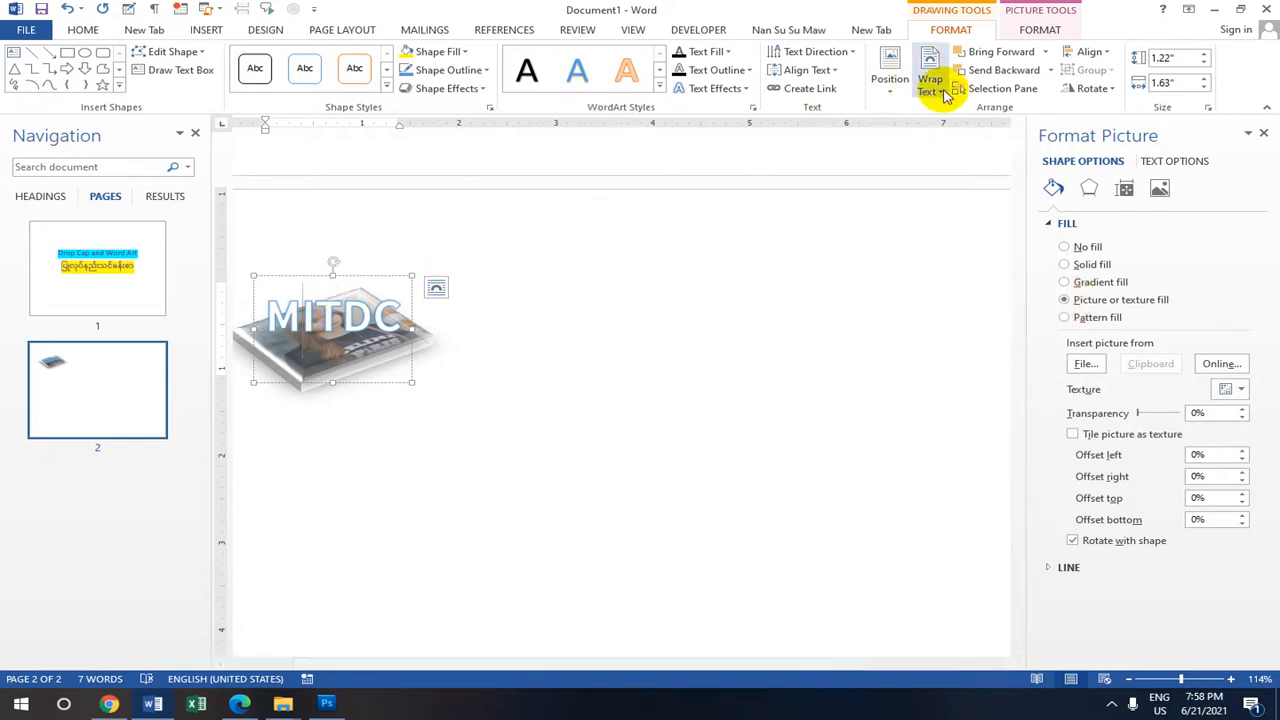
Review the document from the Drop Cap and Word Art title on page 1 to the MITDC WordArt on page 2
left_click(206, 30)
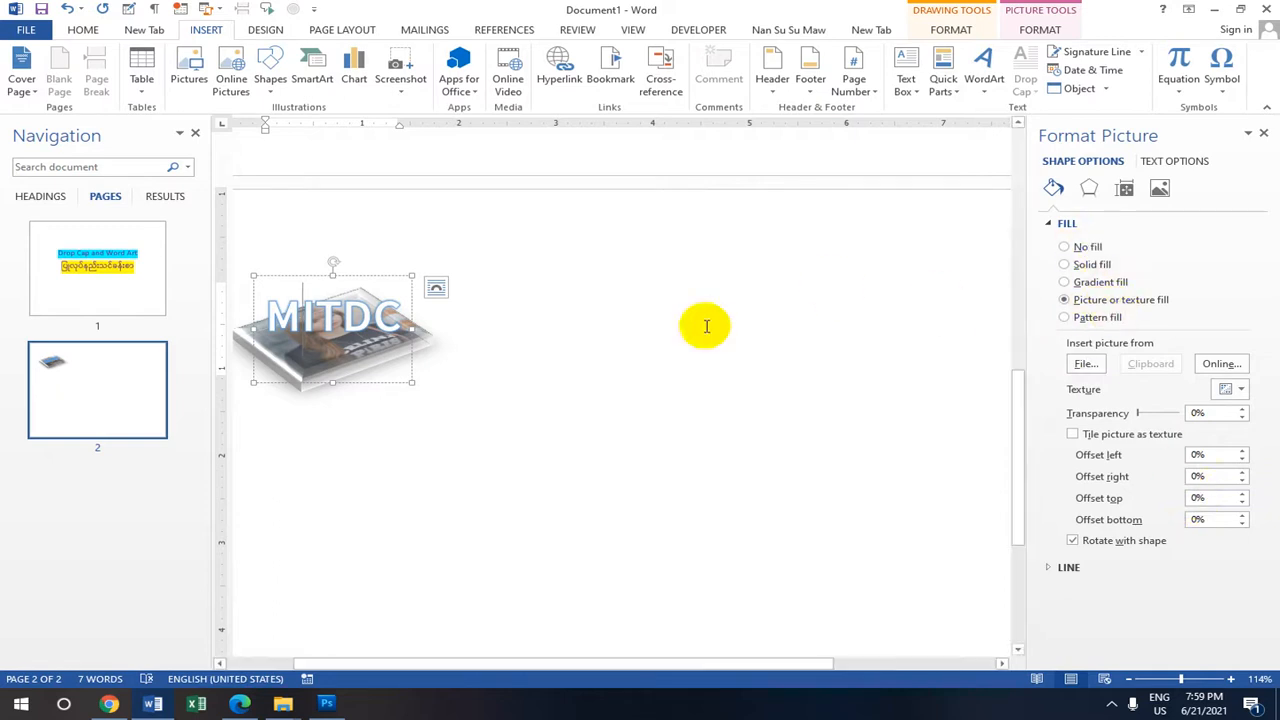
scroll(435, 312, "up", 10)
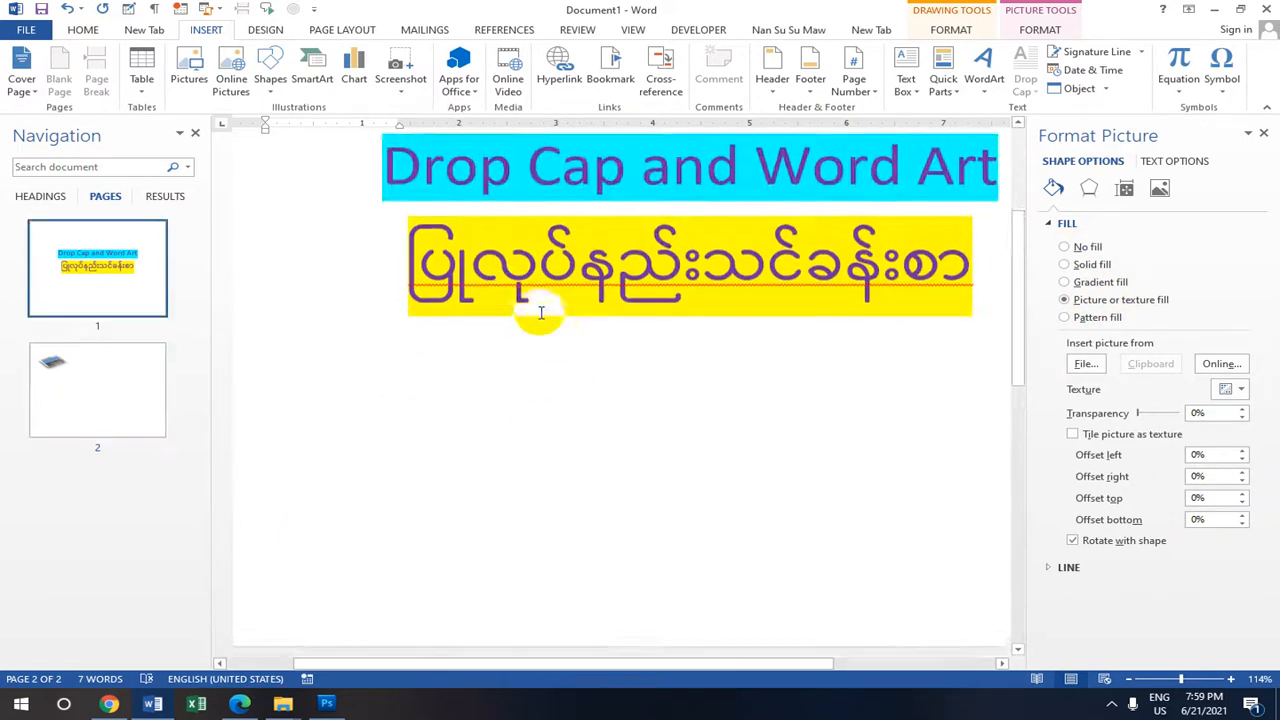
scroll(688, 290, "down", 3)
scroll(651, 257, "up", 4)
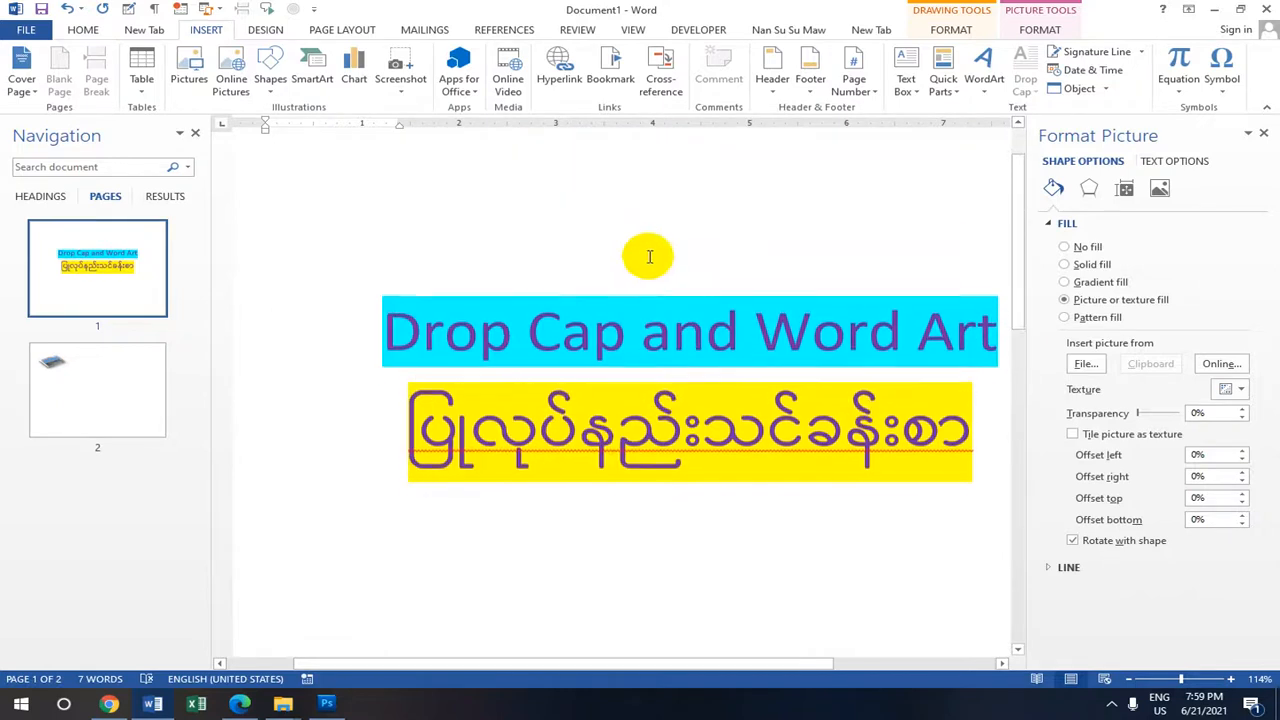
scroll(640, 267, "down", 10)
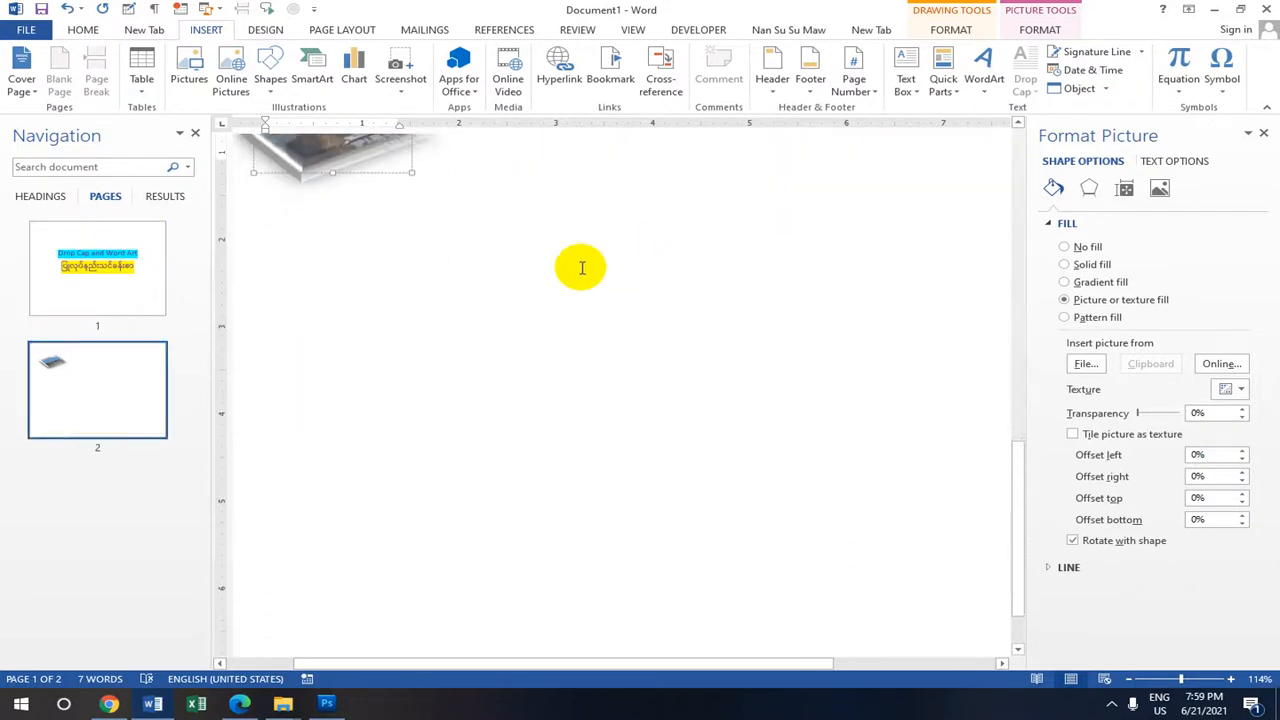
scroll(568, 268, "up", 3)
scroll(570, 268, "down", 2)
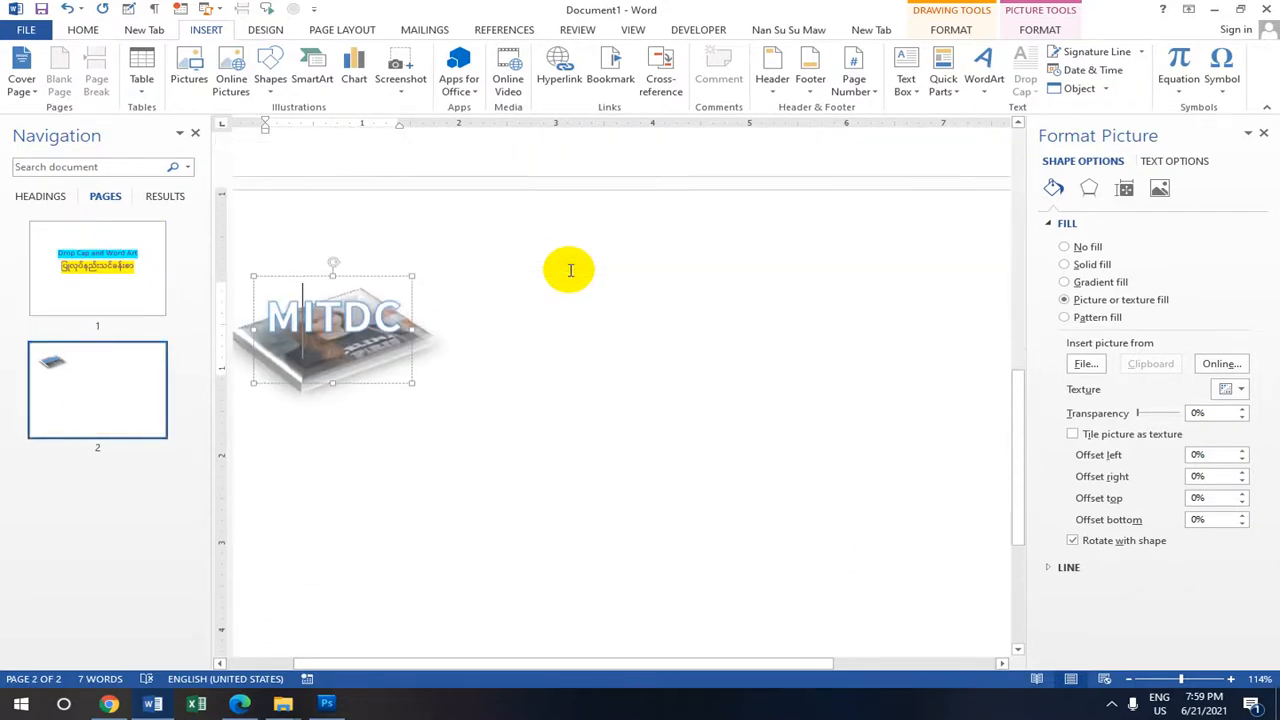
scroll(565, 269, "down", 2)
scroll(534, 270, "up", 4)
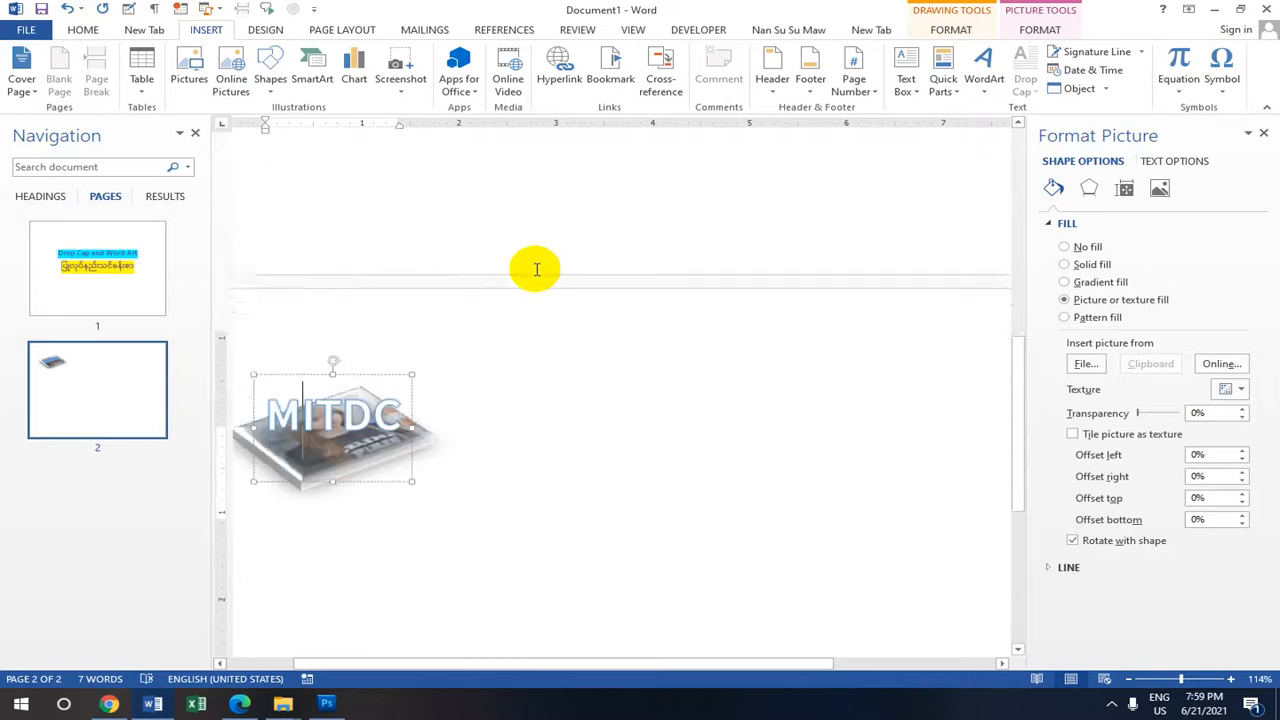